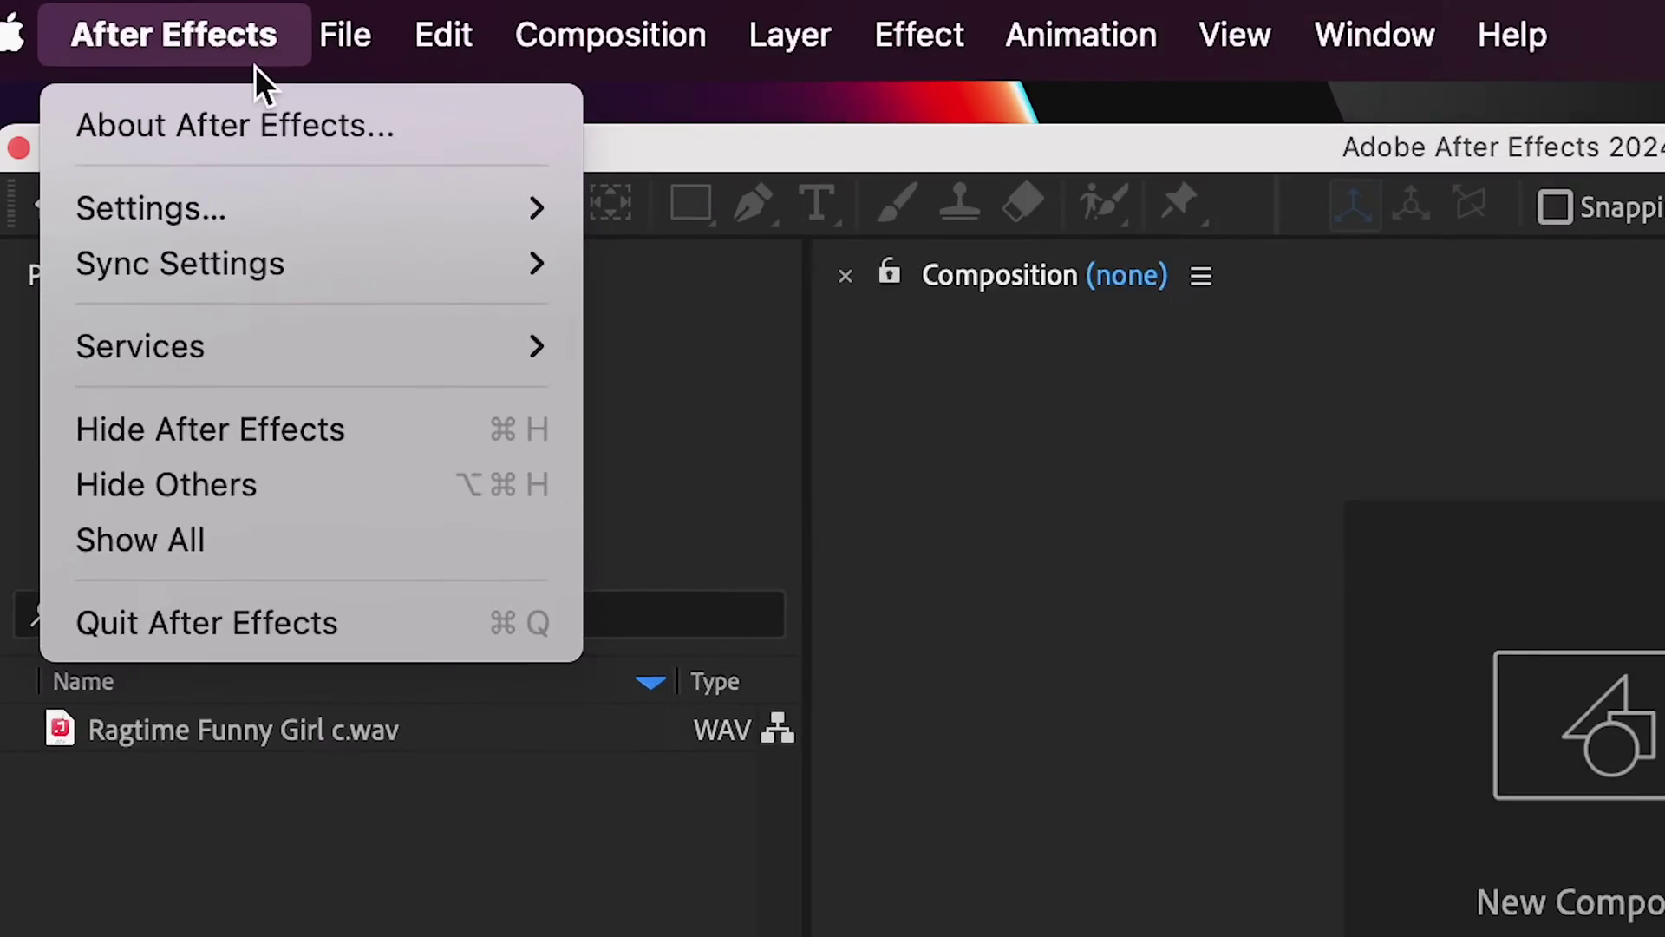
- Open About After Effects to confirm version 24.1.0 (Build 78)
{"action": "left_click", "coordinate": [382, 178]}
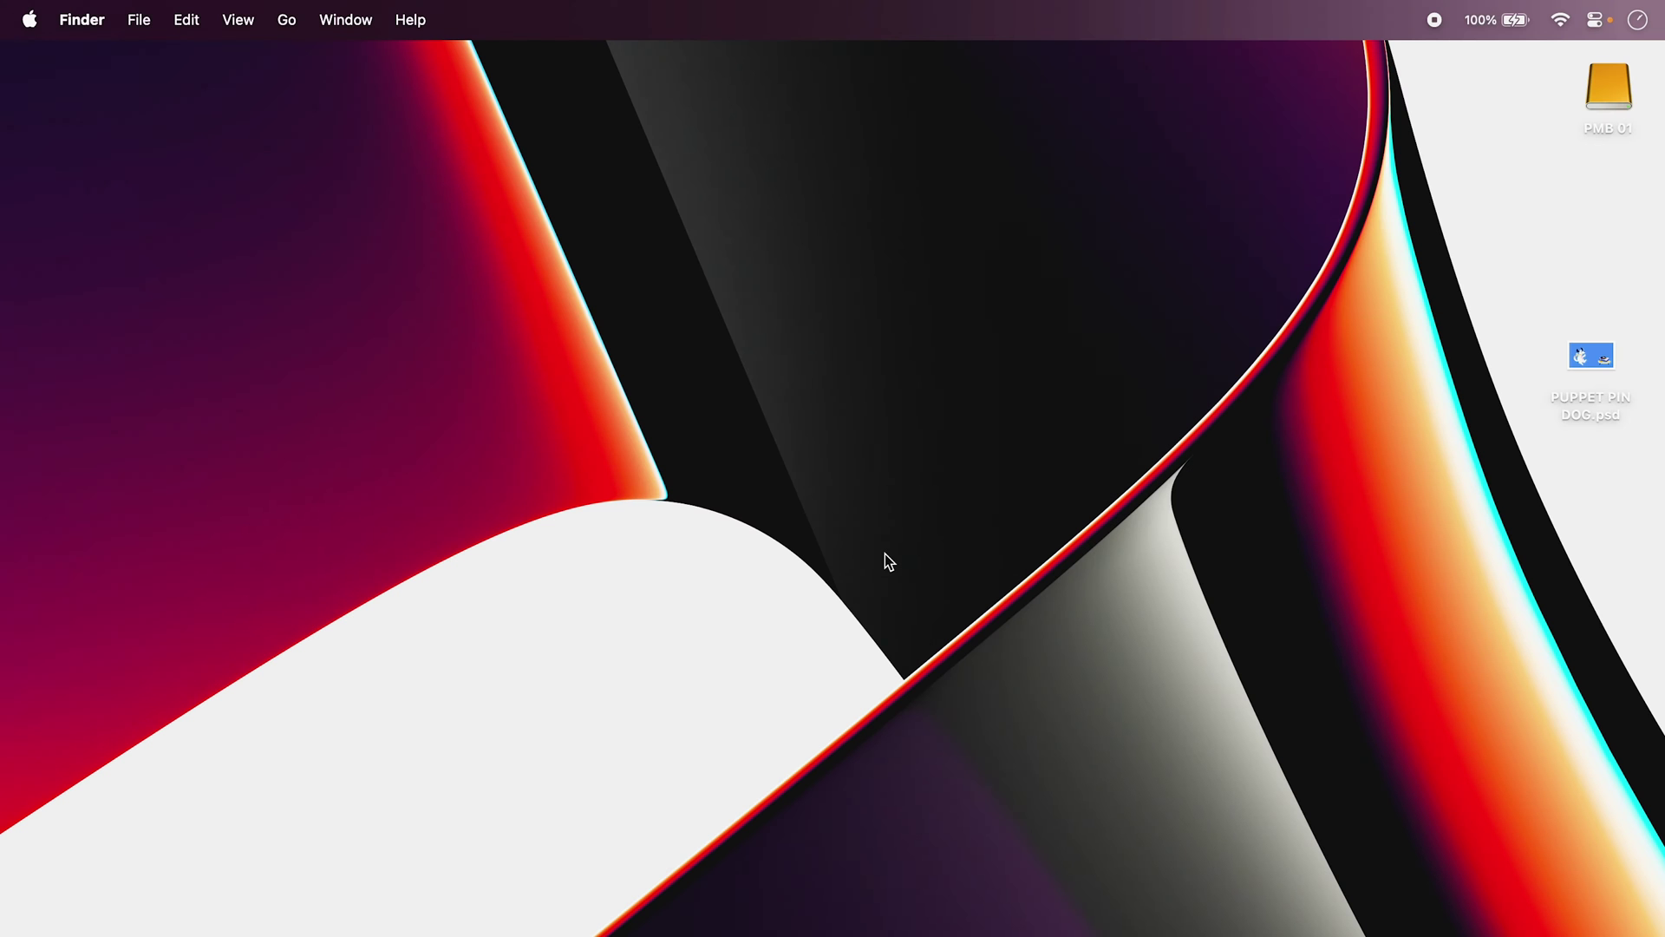
- Create a DANCING DOG desktop folder with a PHOTOSHOP subfolder holding PUPPET PIN DOG.psd
{"action": "key", "text": "super+shift+n"}
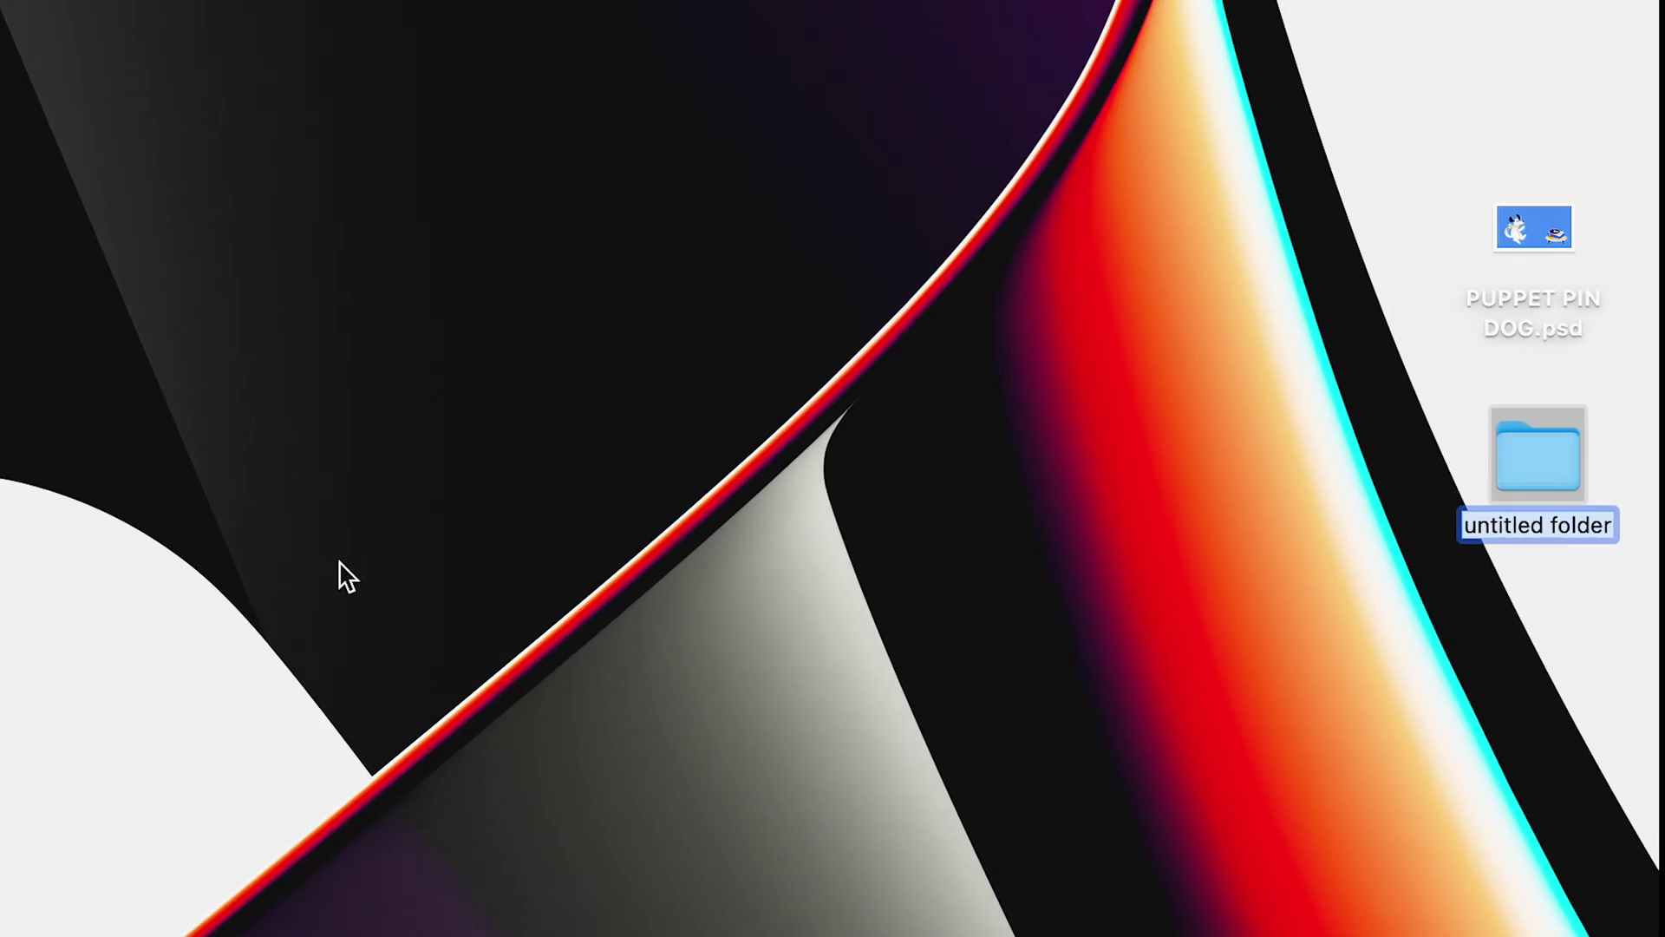
{"action": "type", "text": "DAN"}
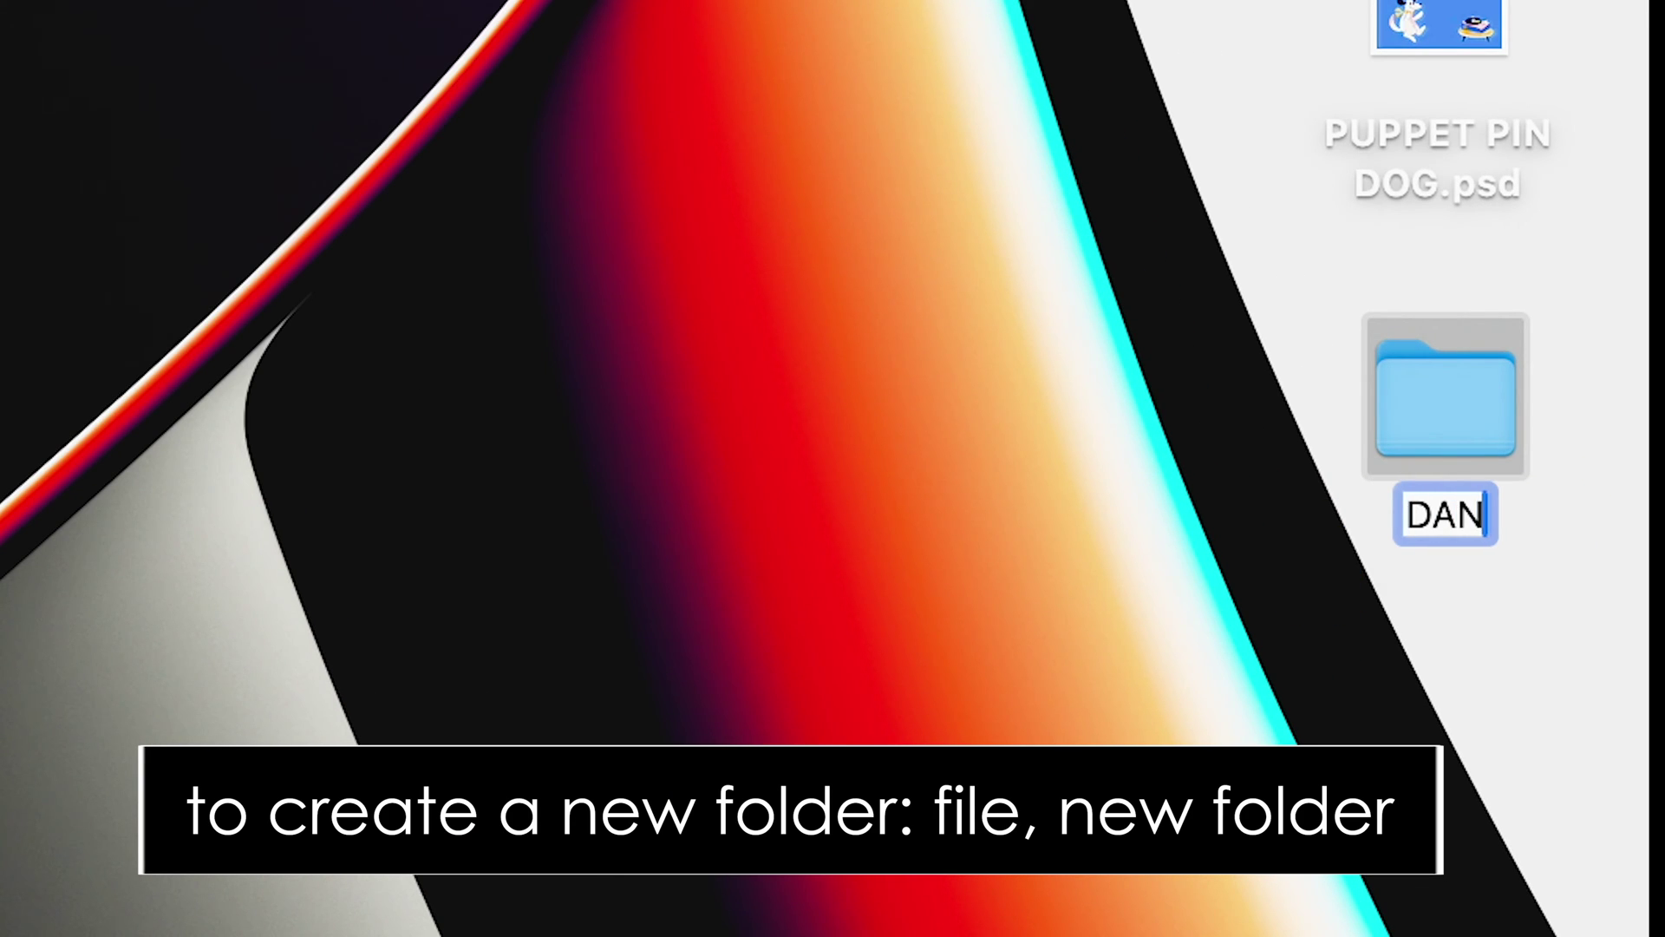
{"action": "type", "text": "CING DOG"}
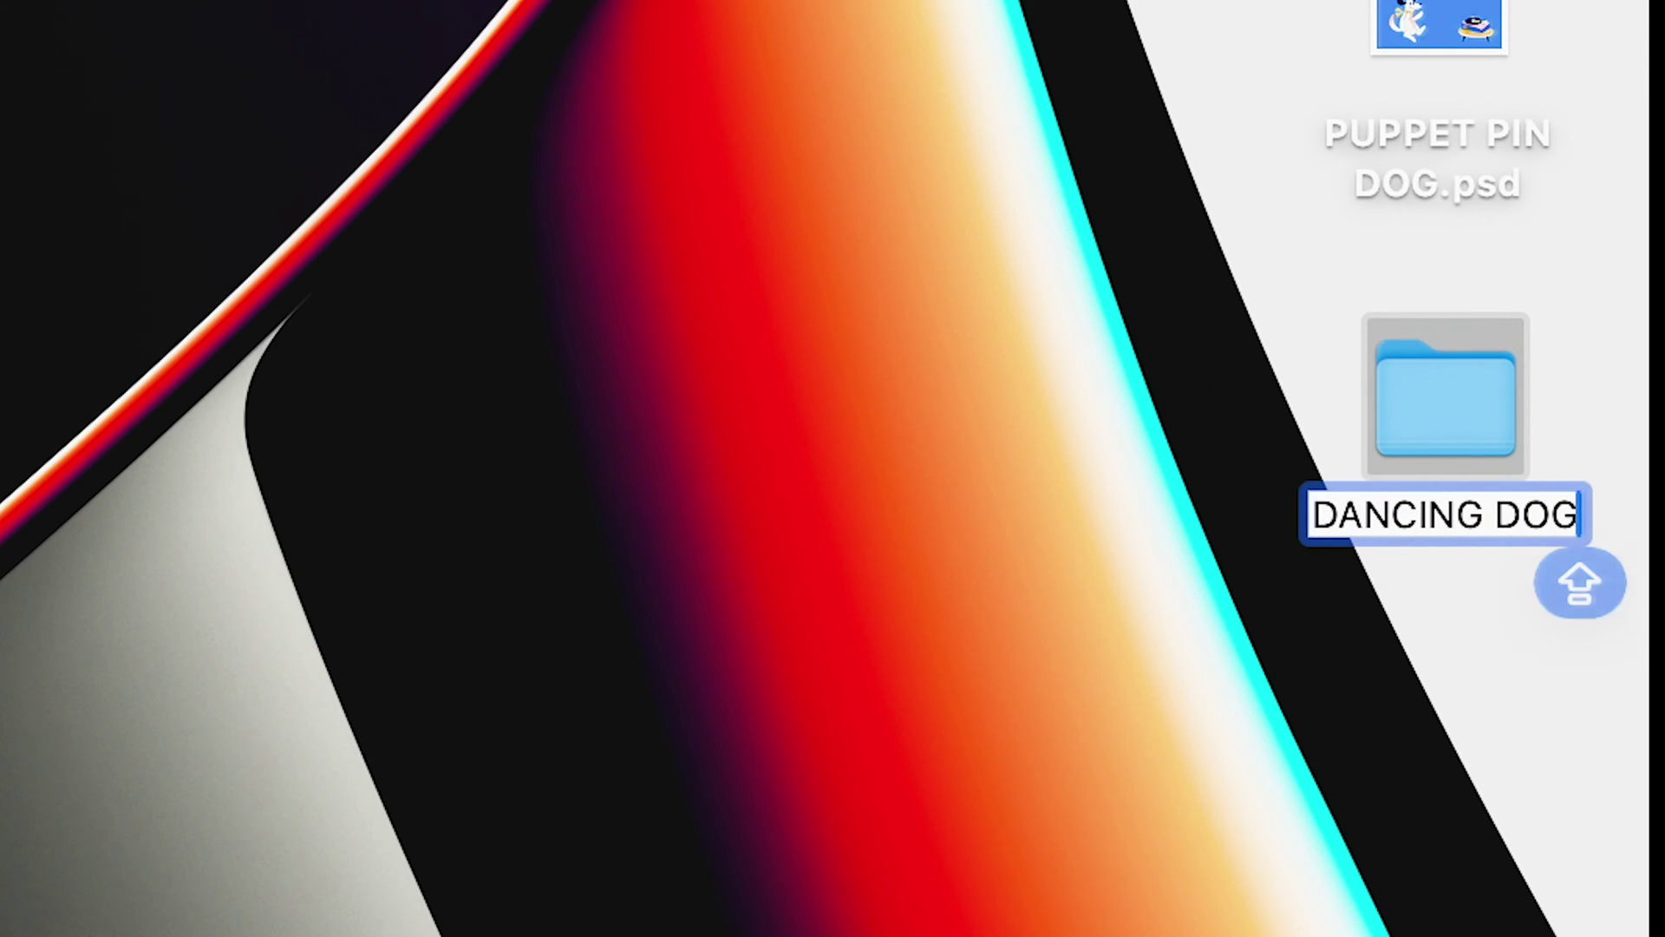
{"action": "key", "text": "Return"}
{"action": "double_click", "coordinate": [1413, 417]}
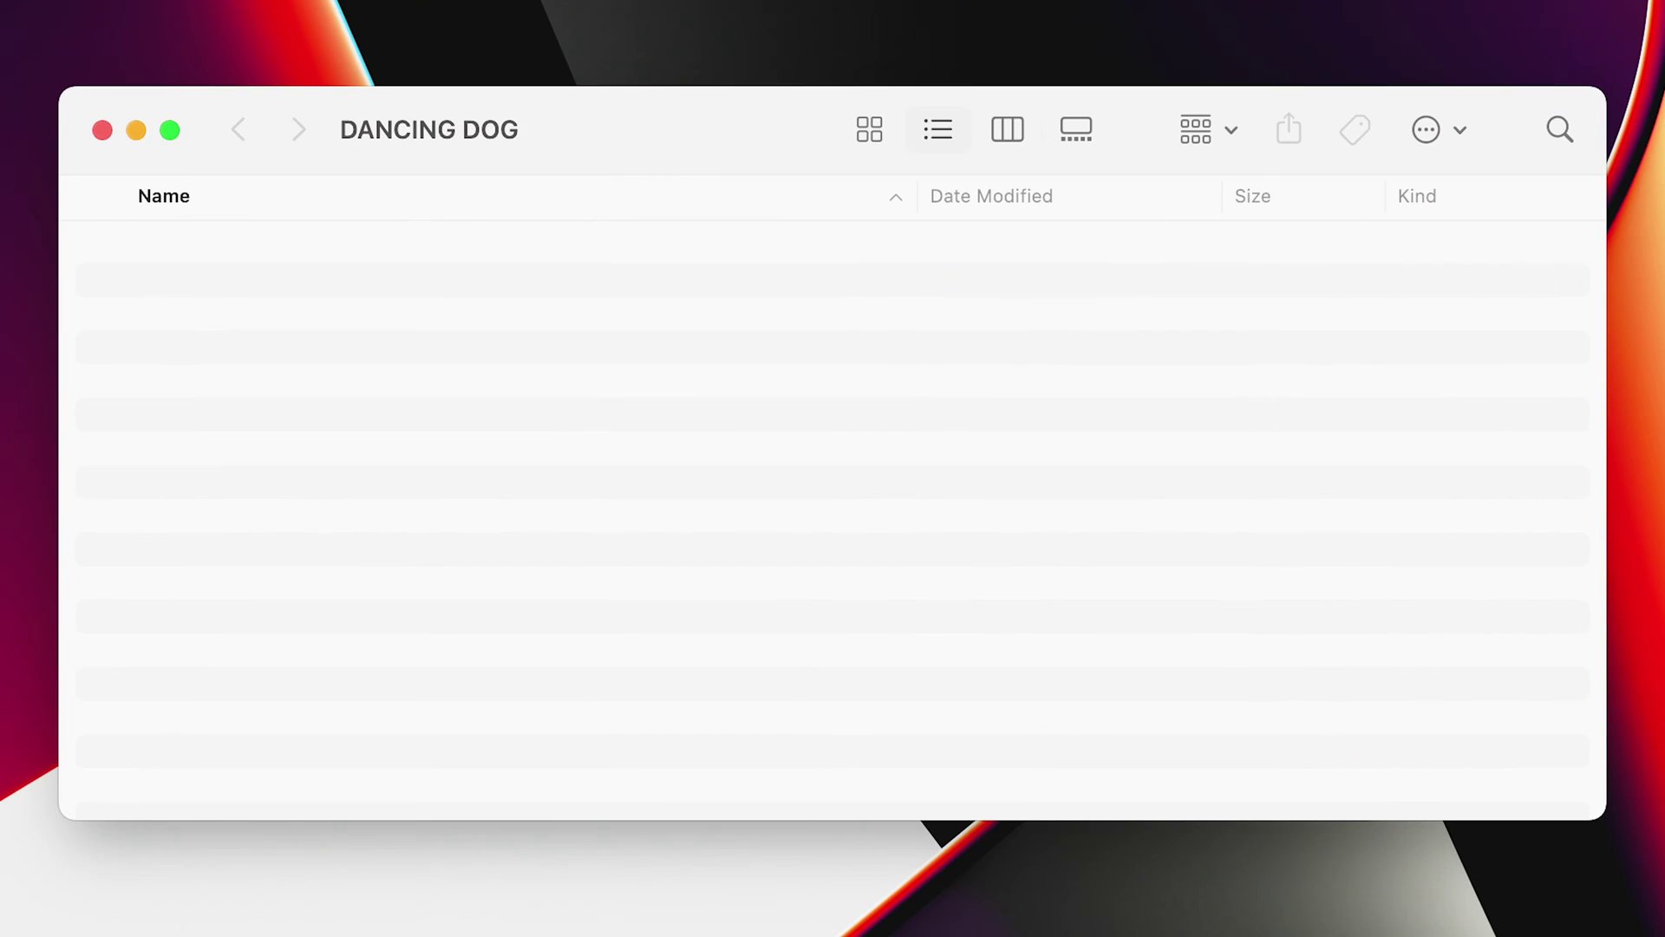
{"action": "key", "text": "super+shift+n"}
{"action": "type", "text": "PHO"}
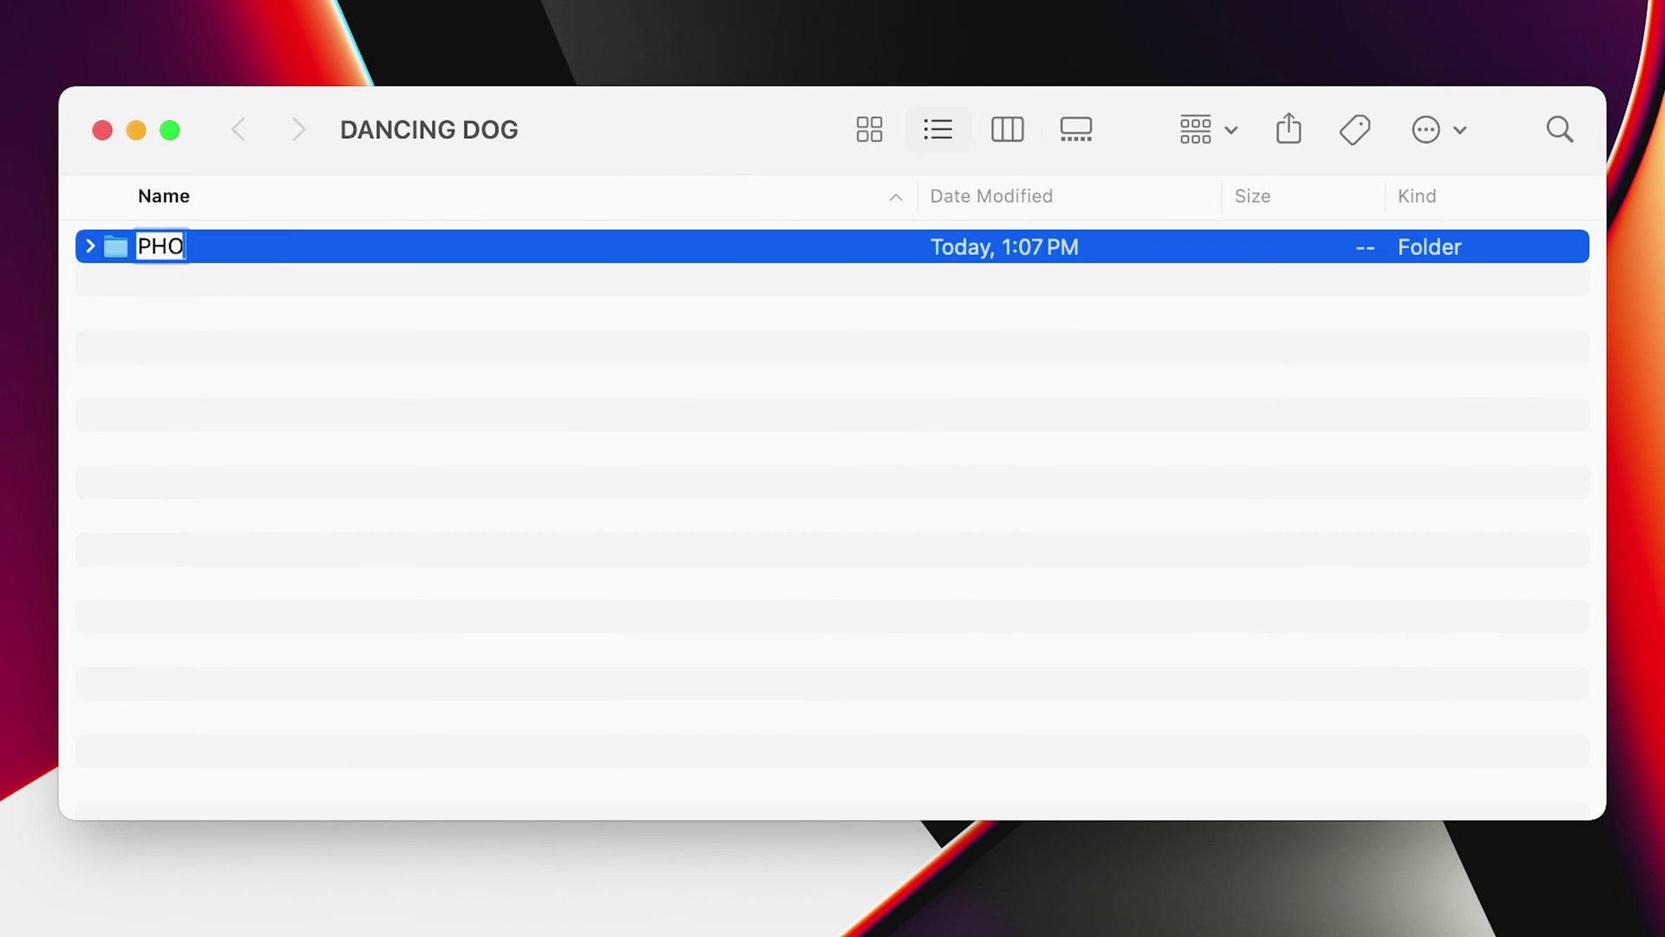
{"action": "type", "text": "TOSHOP"}
{"action": "key", "text": "Return"}
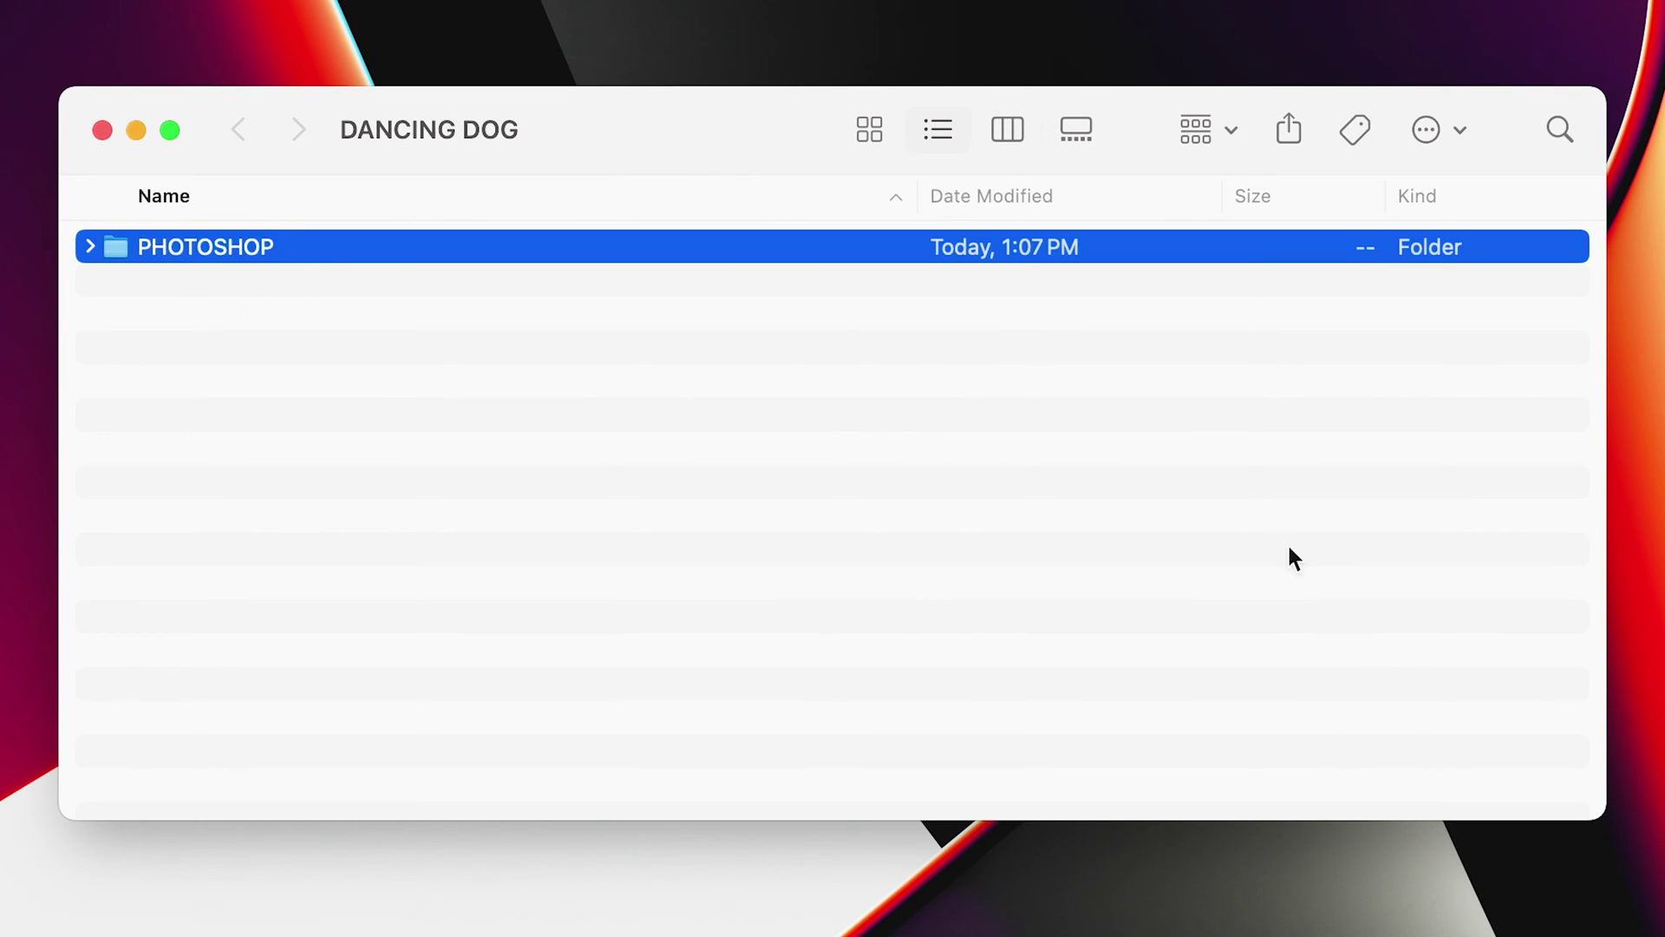
{"action": "left_click_drag", "start_coordinate": [765, 320], "coordinate": [268, 269]}
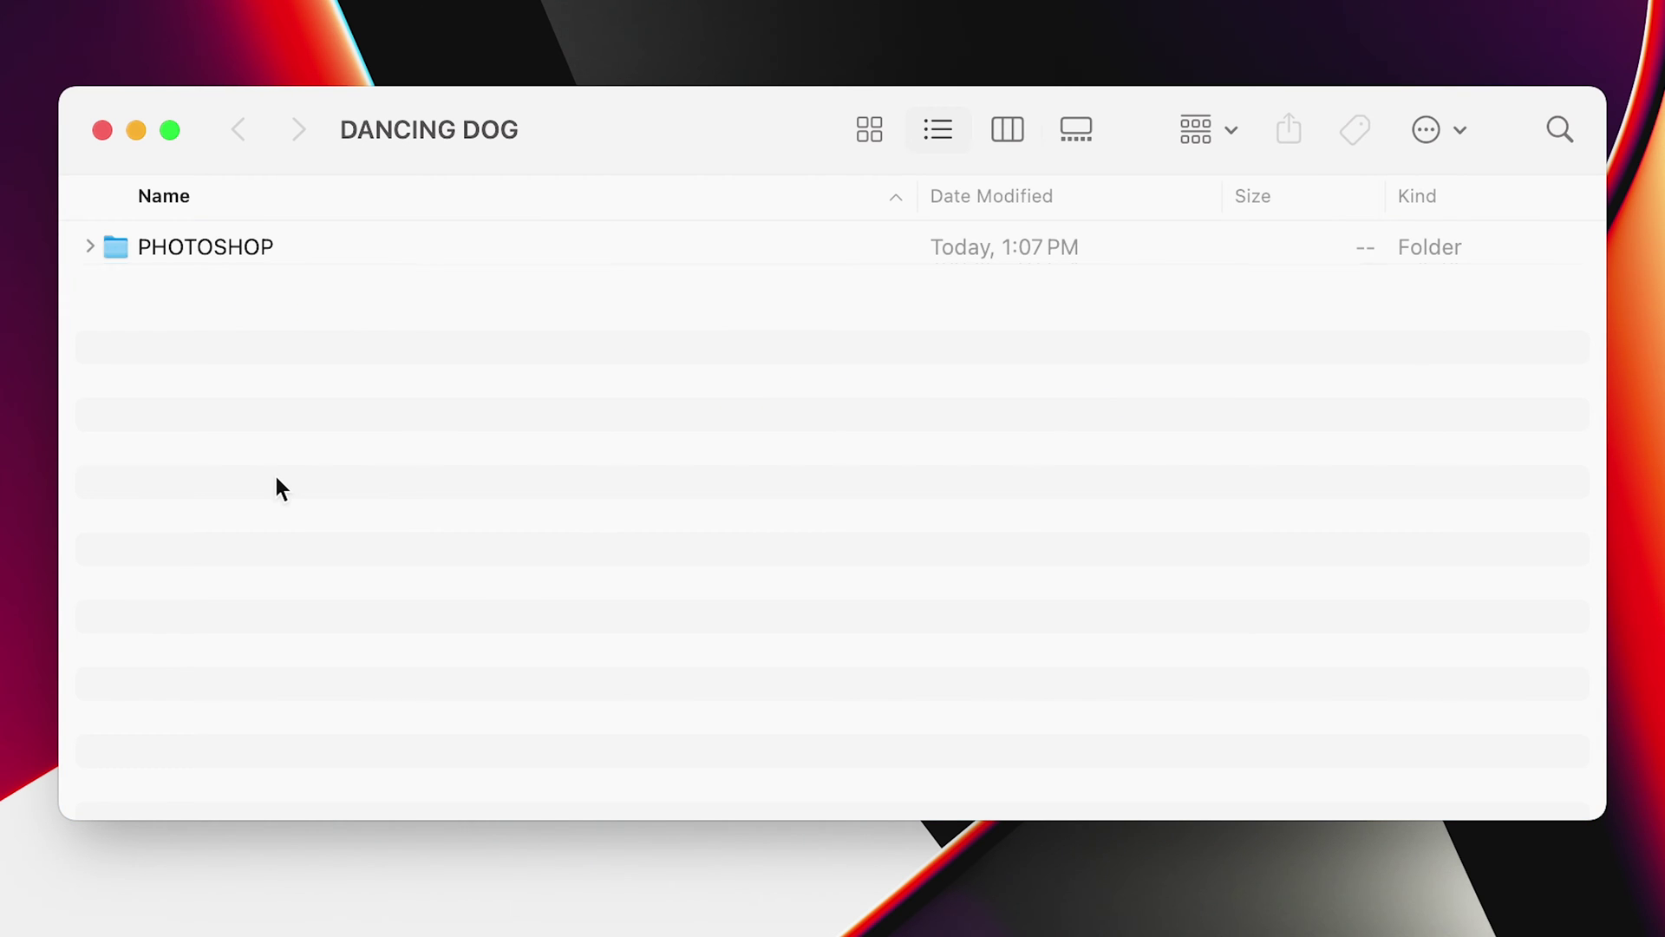
- Add an AFTER EFFECTS folder inside DANCING DOG containing a 0 FINALS folder
{"action": "key", "text": "super+shift+n"}
{"action": "type", "text": "AFTER EFFECTS"}
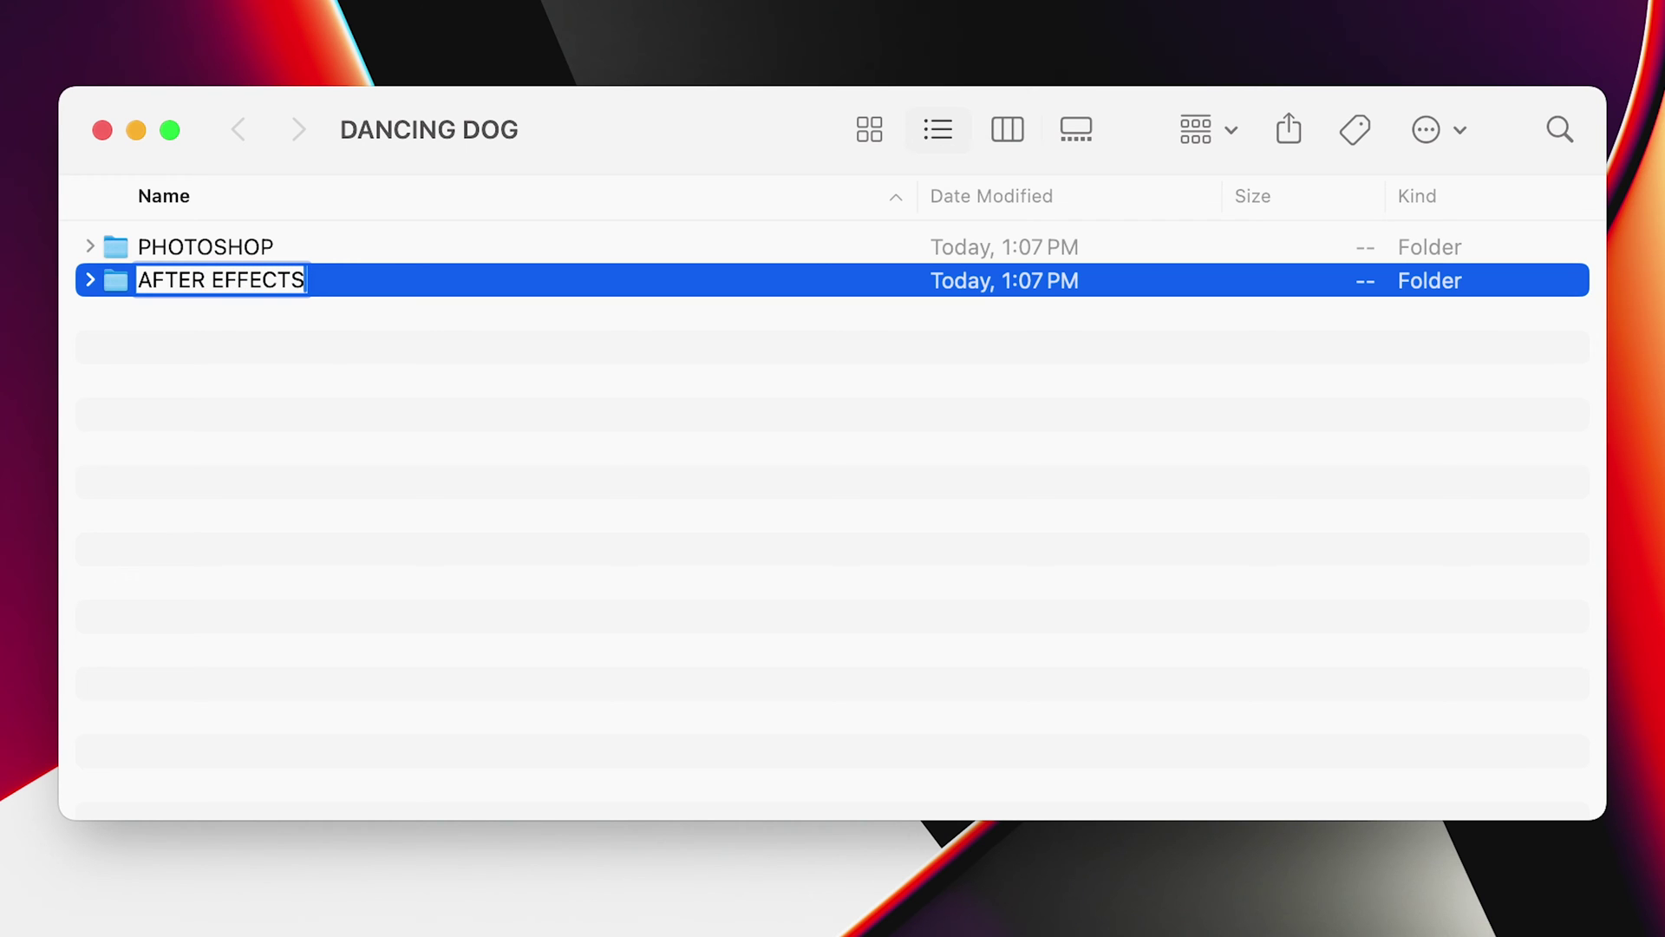
{"action": "key", "text": "Return"}
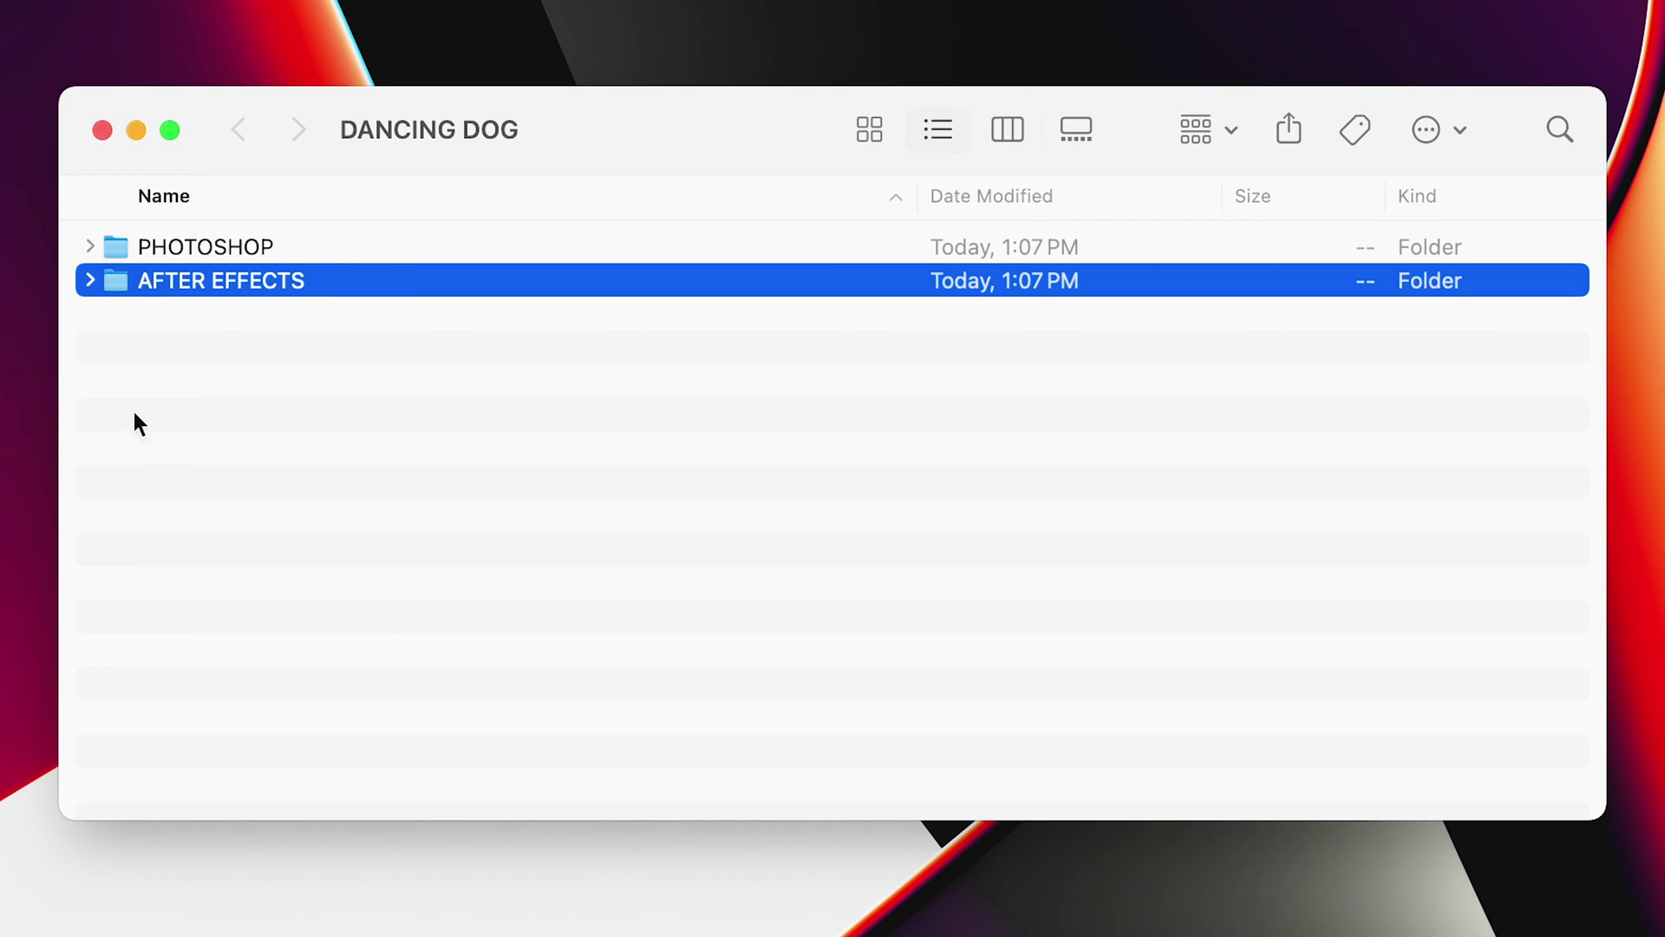
{"action": "double_click", "coordinate": [112, 248]}
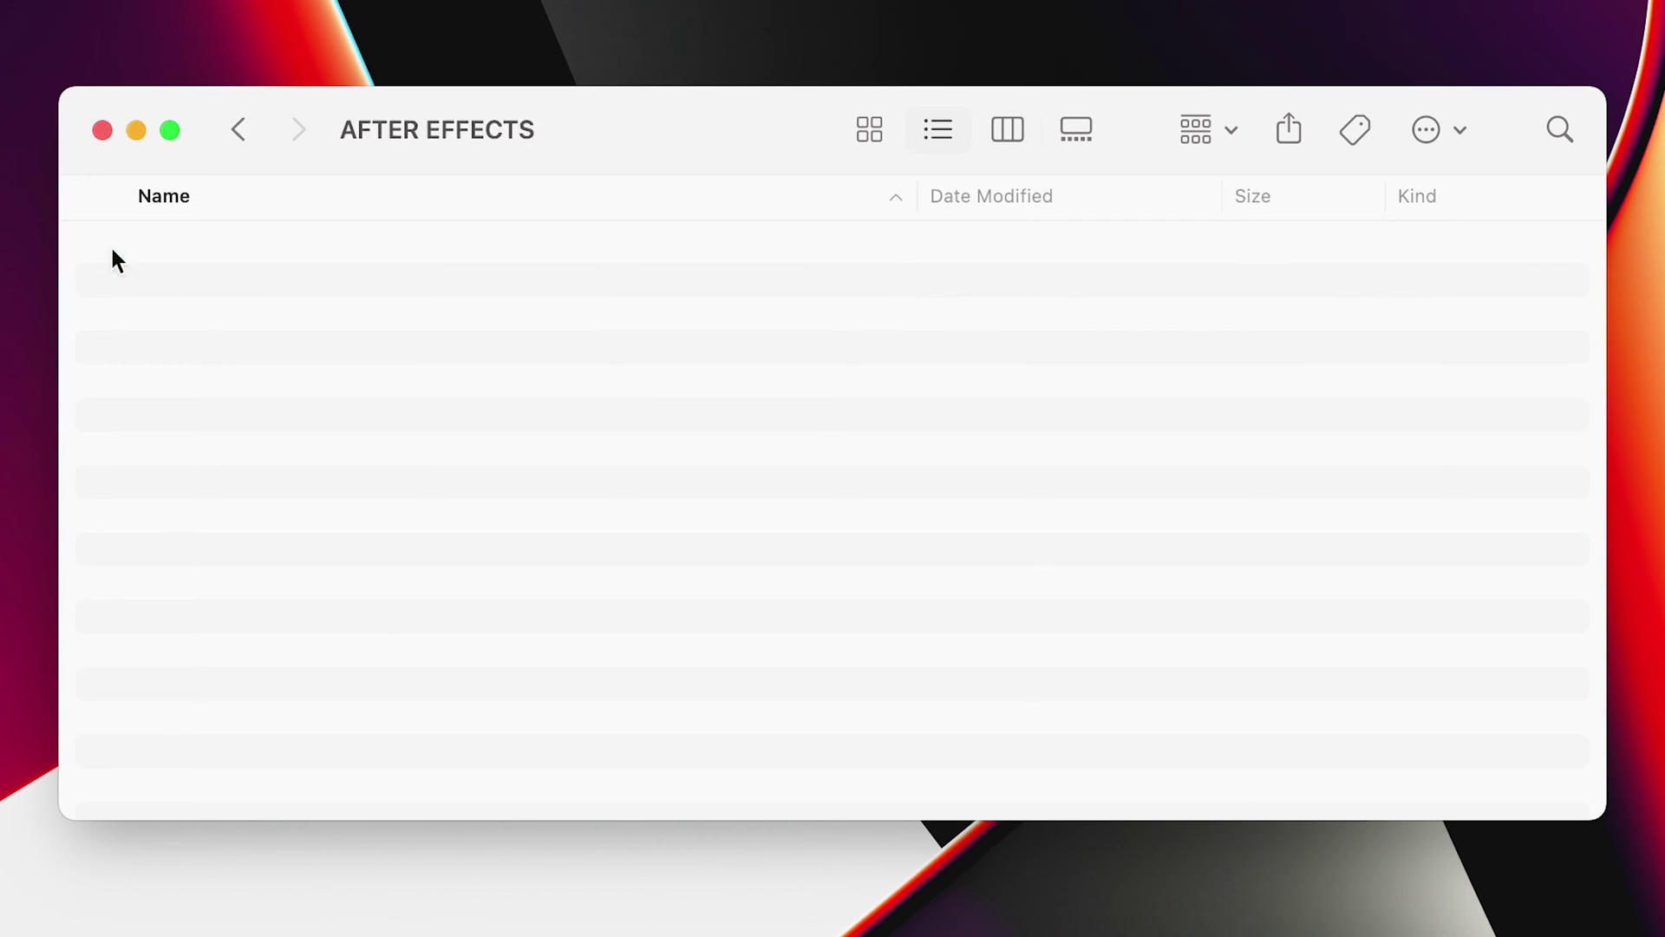
{"action": "key", "text": "super+shift+n"}
{"action": "key", "text": "Caps_Lock"}
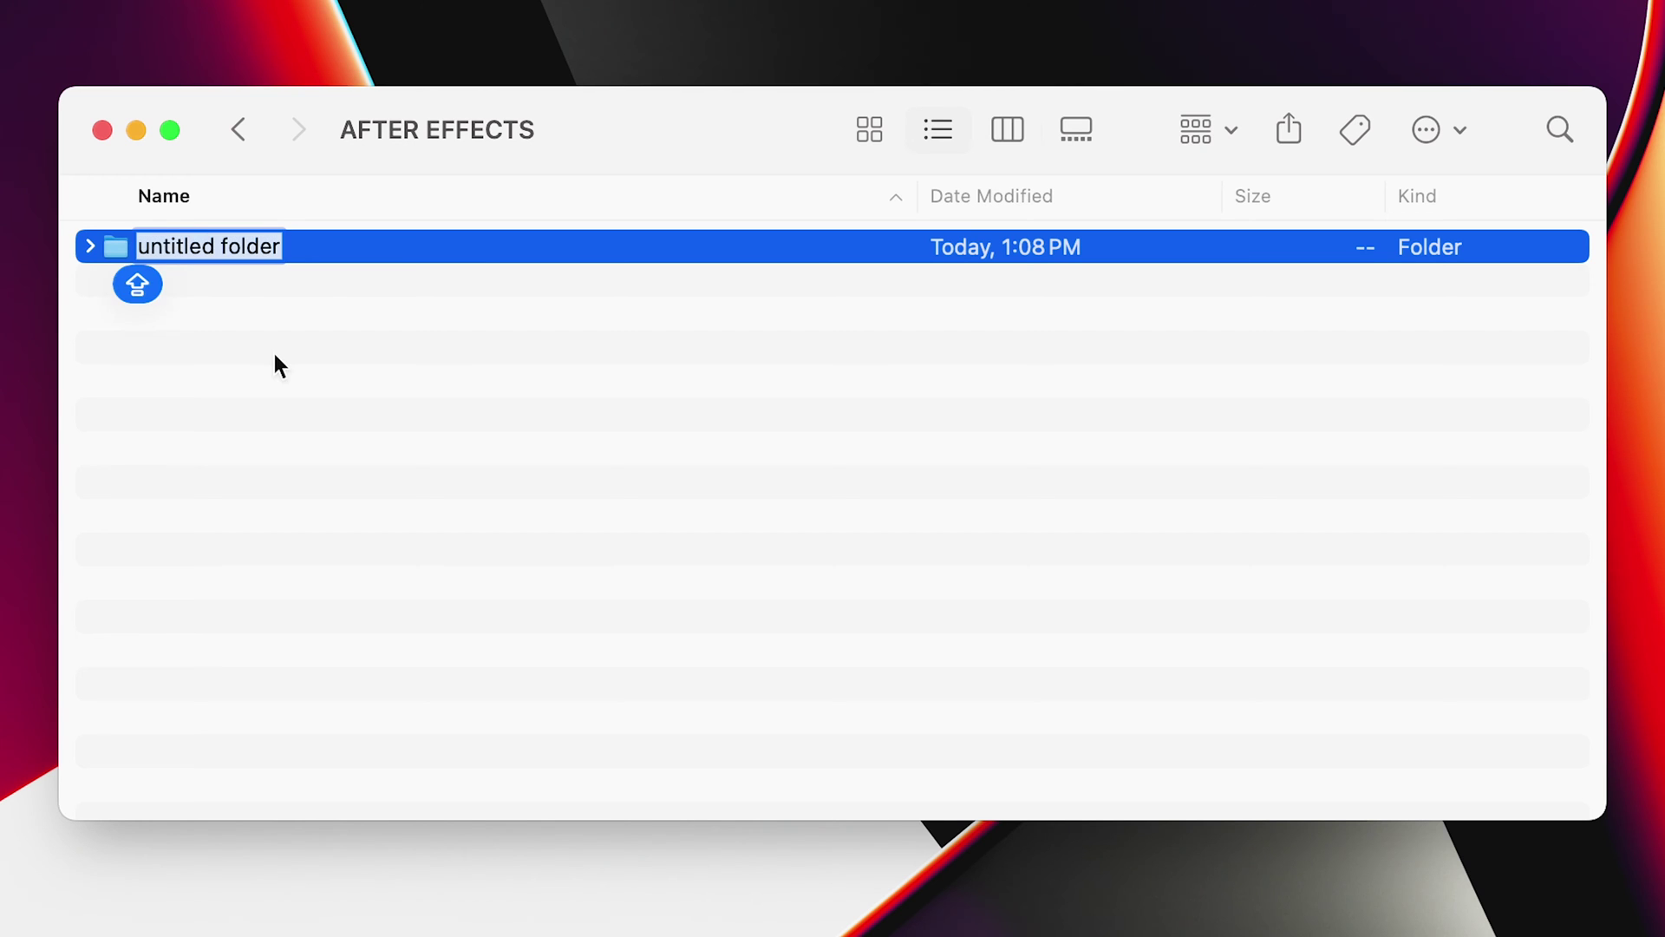
{"action": "type", "text": "0 FINALS"}
{"action": "key", "text": "Return"}
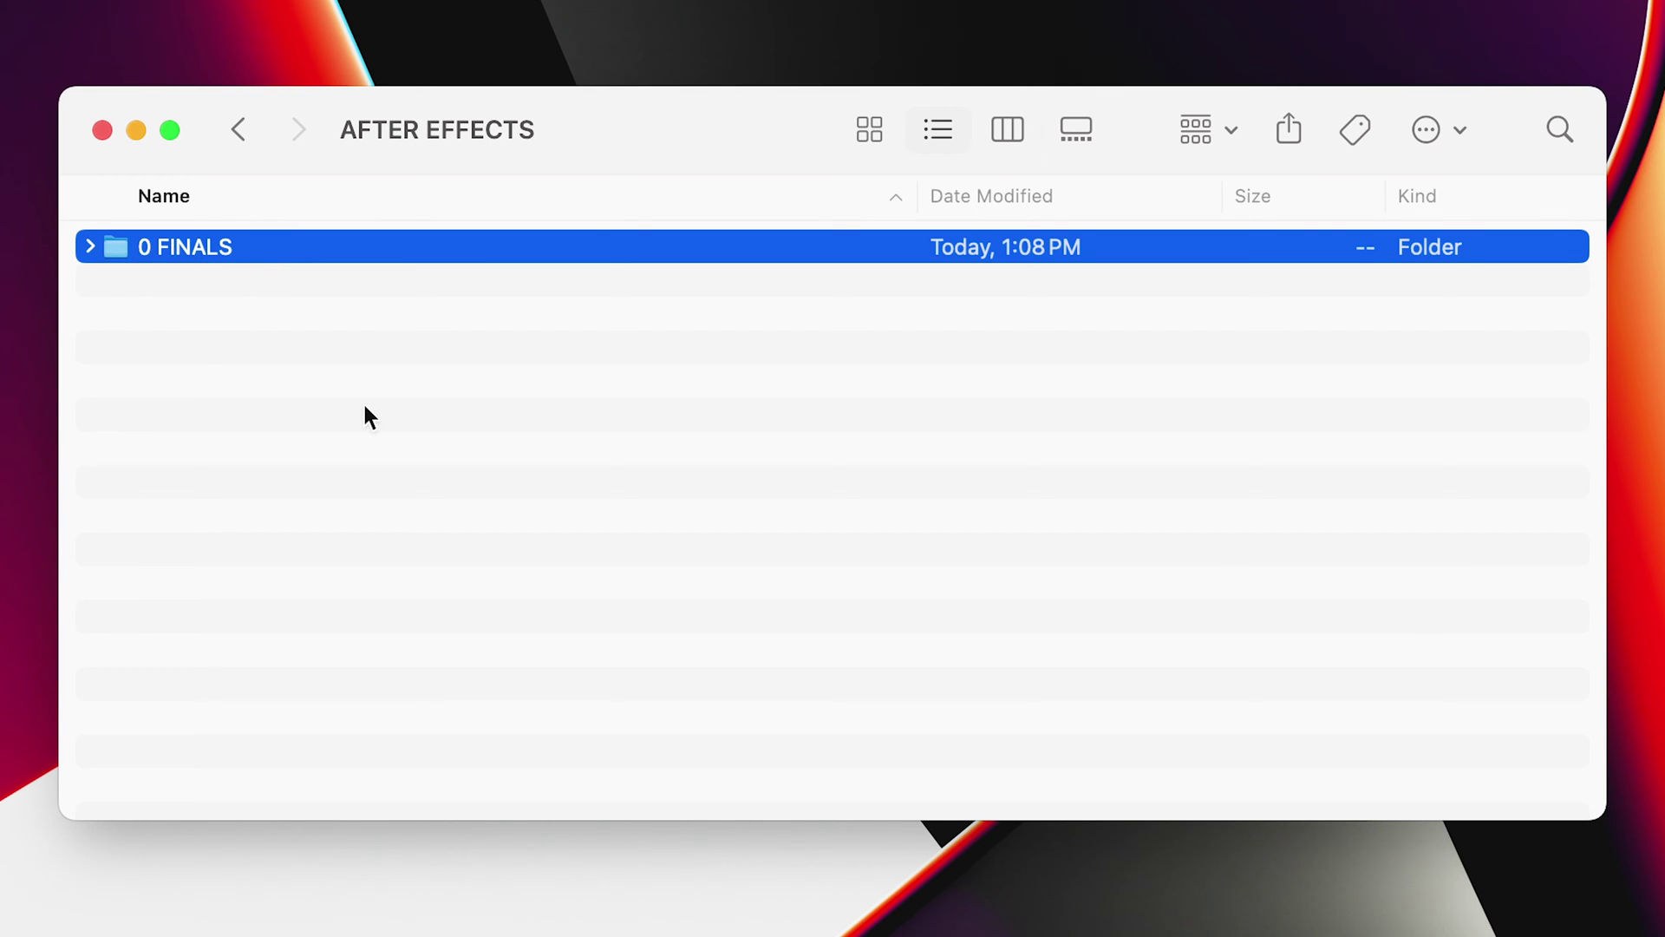
- Expand AFTER EFFECTS and PHOTOSHOP in the list view and open PUPPET PIN DOG.psd
{"action": "left_click", "coordinate": [237, 129]}
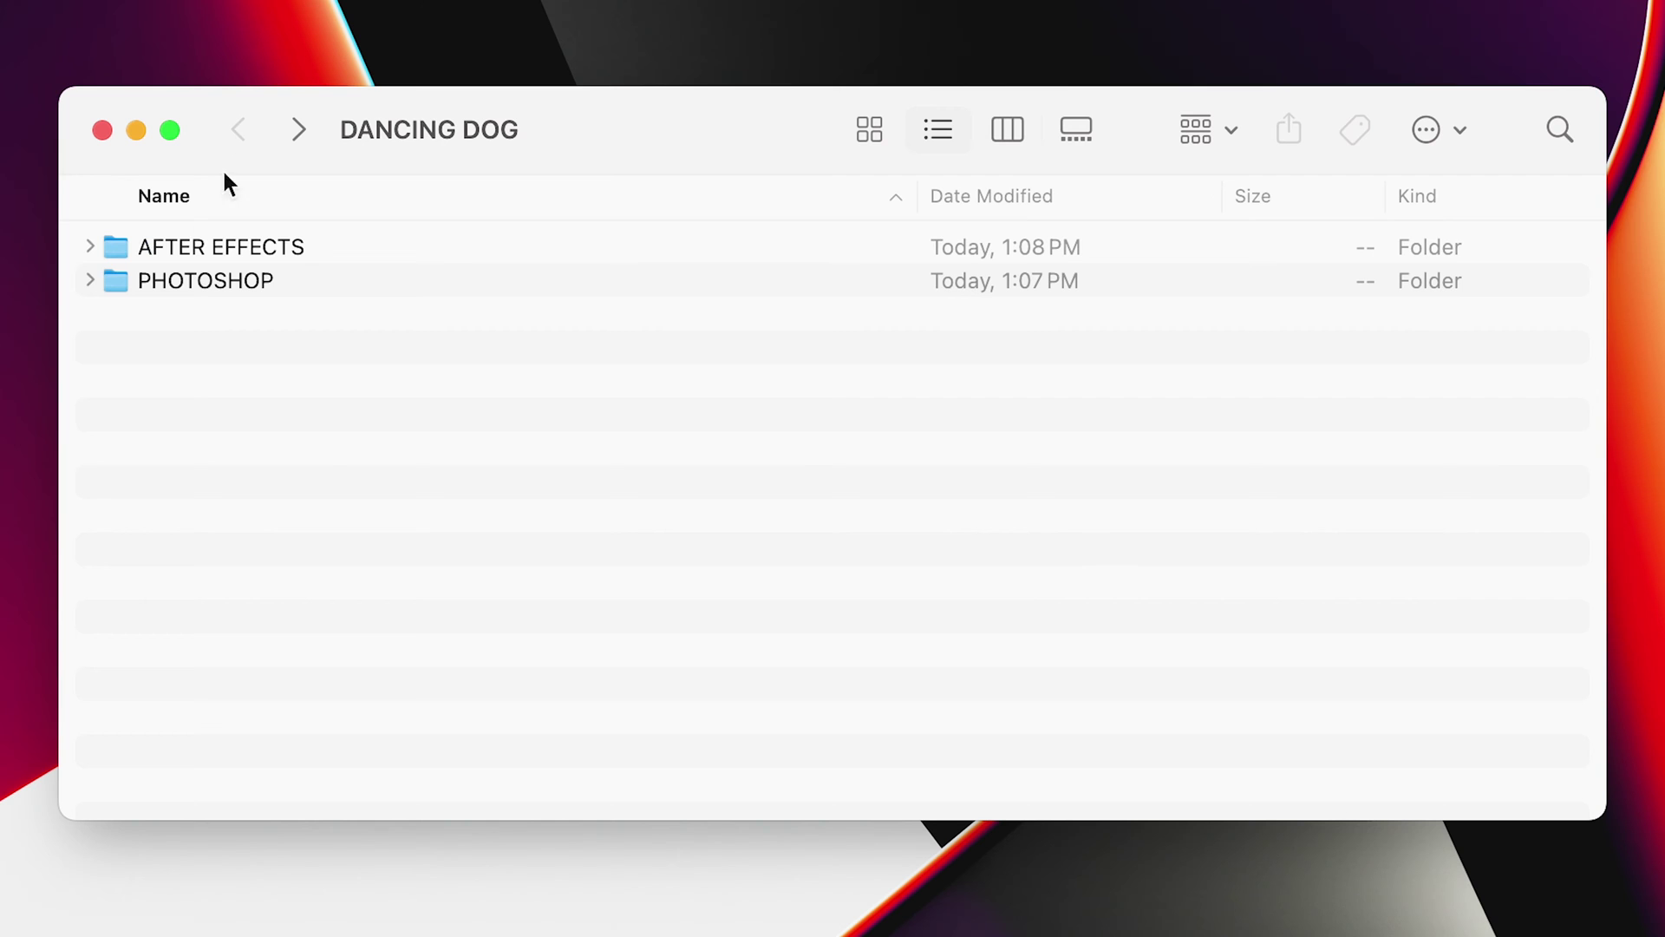
{"action": "left_click", "coordinate": [89, 247]}
{"action": "left_click", "coordinate": [87, 315]}
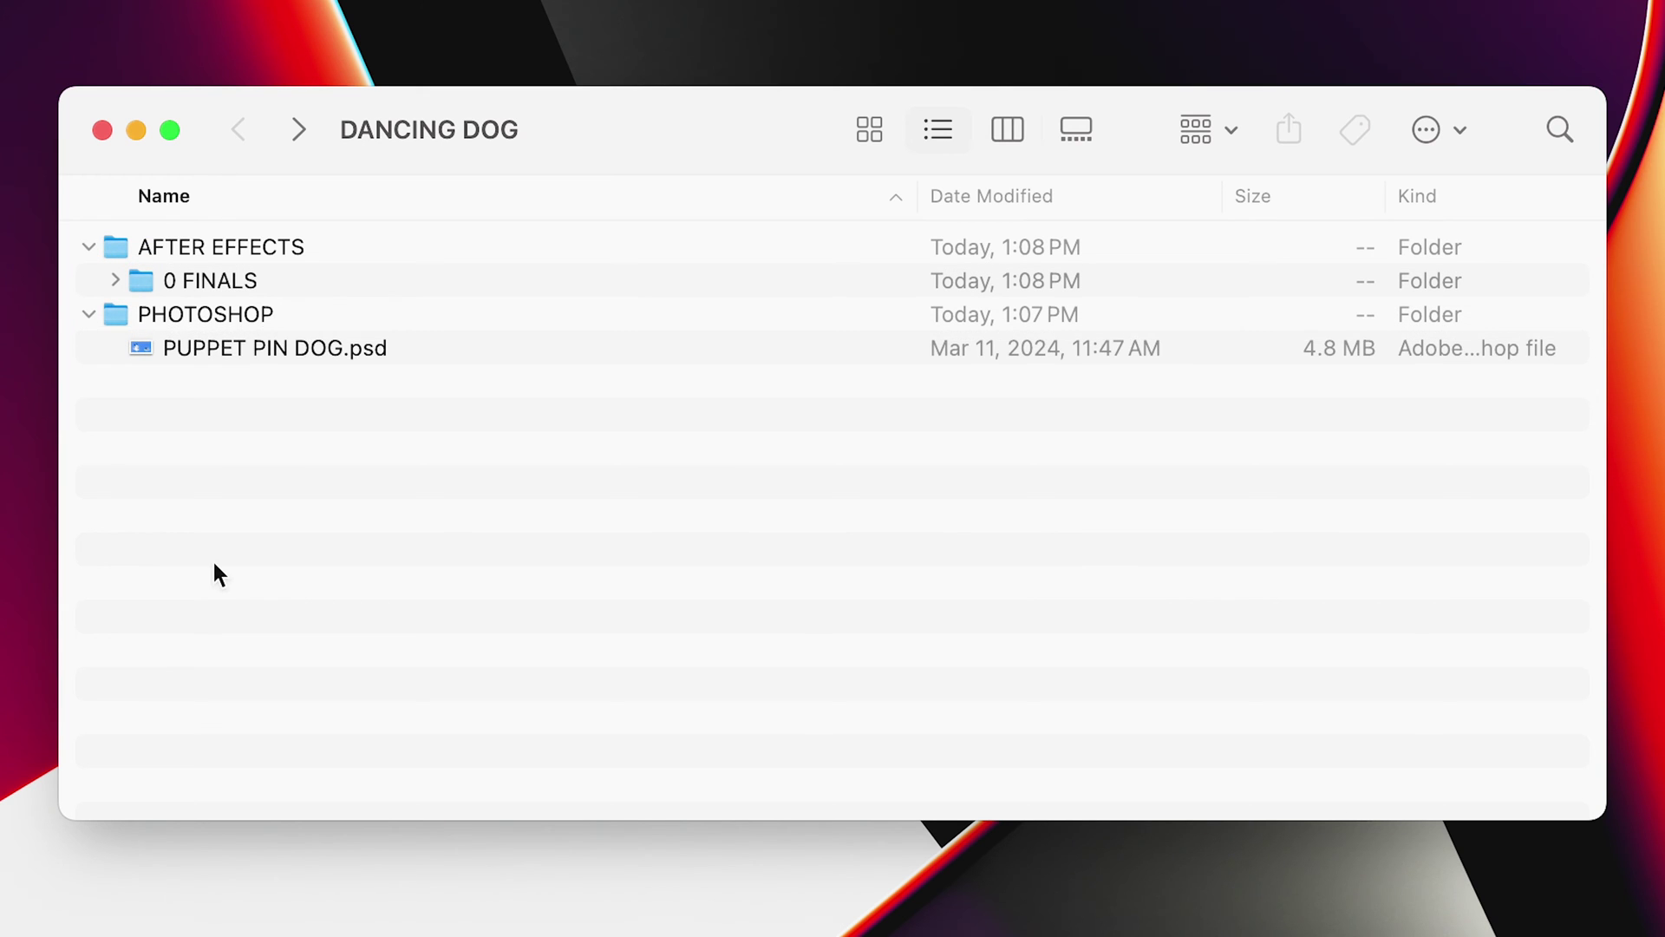
{"action": "double_click", "coordinate": [252, 346]}
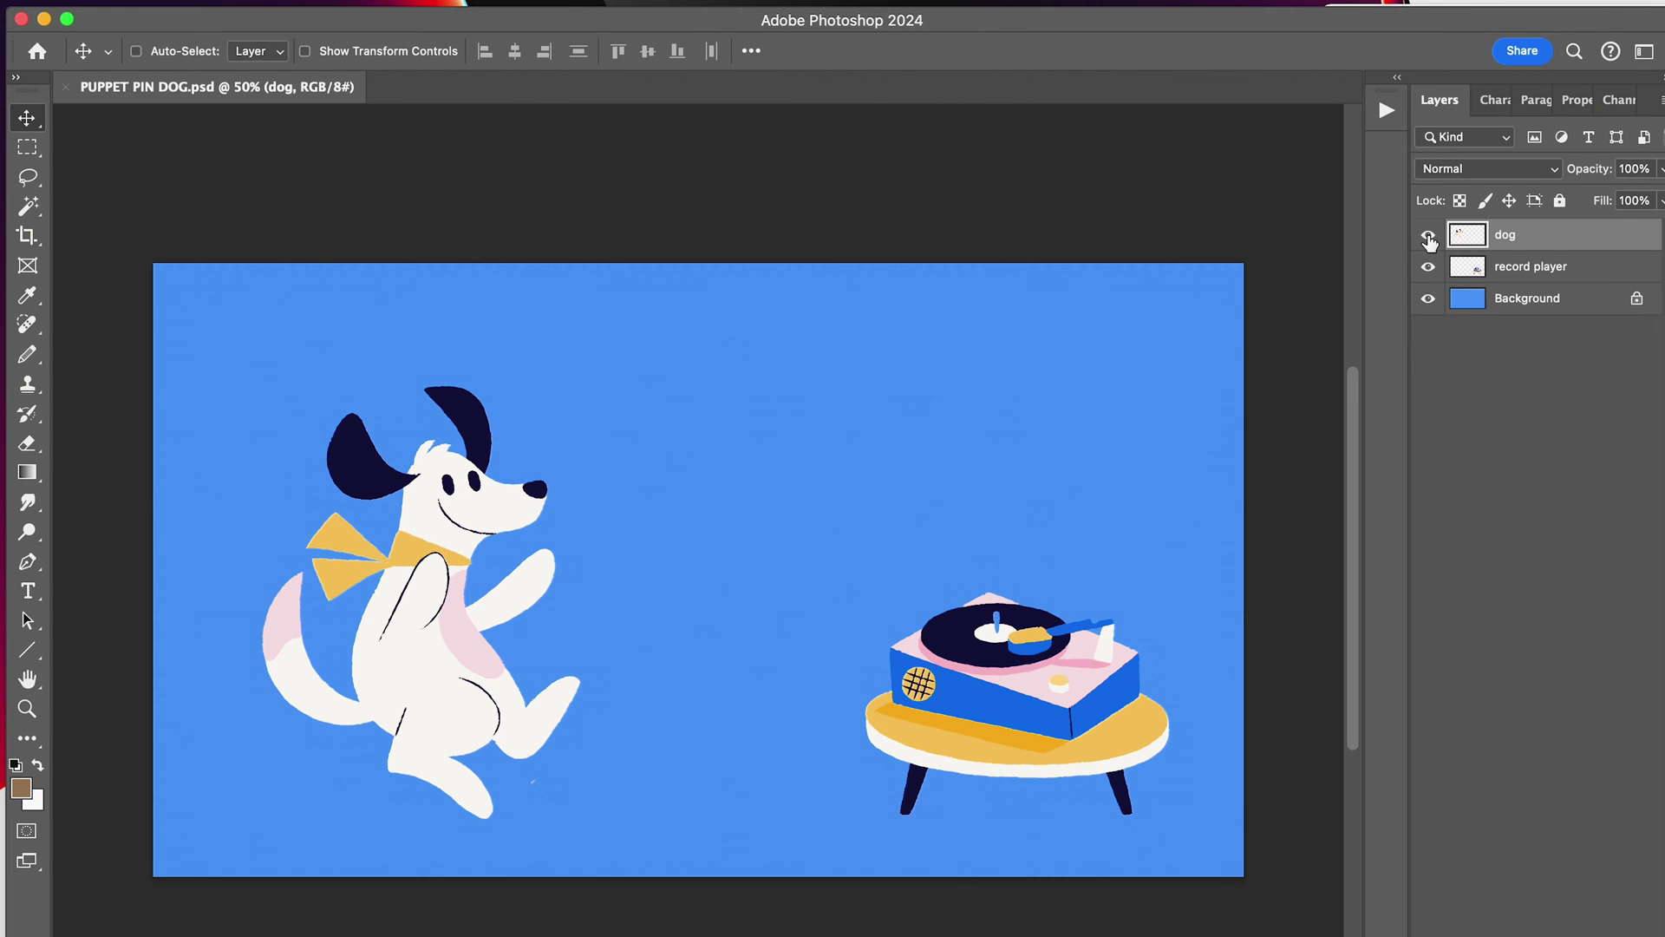
- Hide and reshow the dog layer to confirm it sits on its own layer
{"action": "left_click", "coordinate": [1427, 236]}
{"action": "left_click", "coordinate": [1428, 238]}
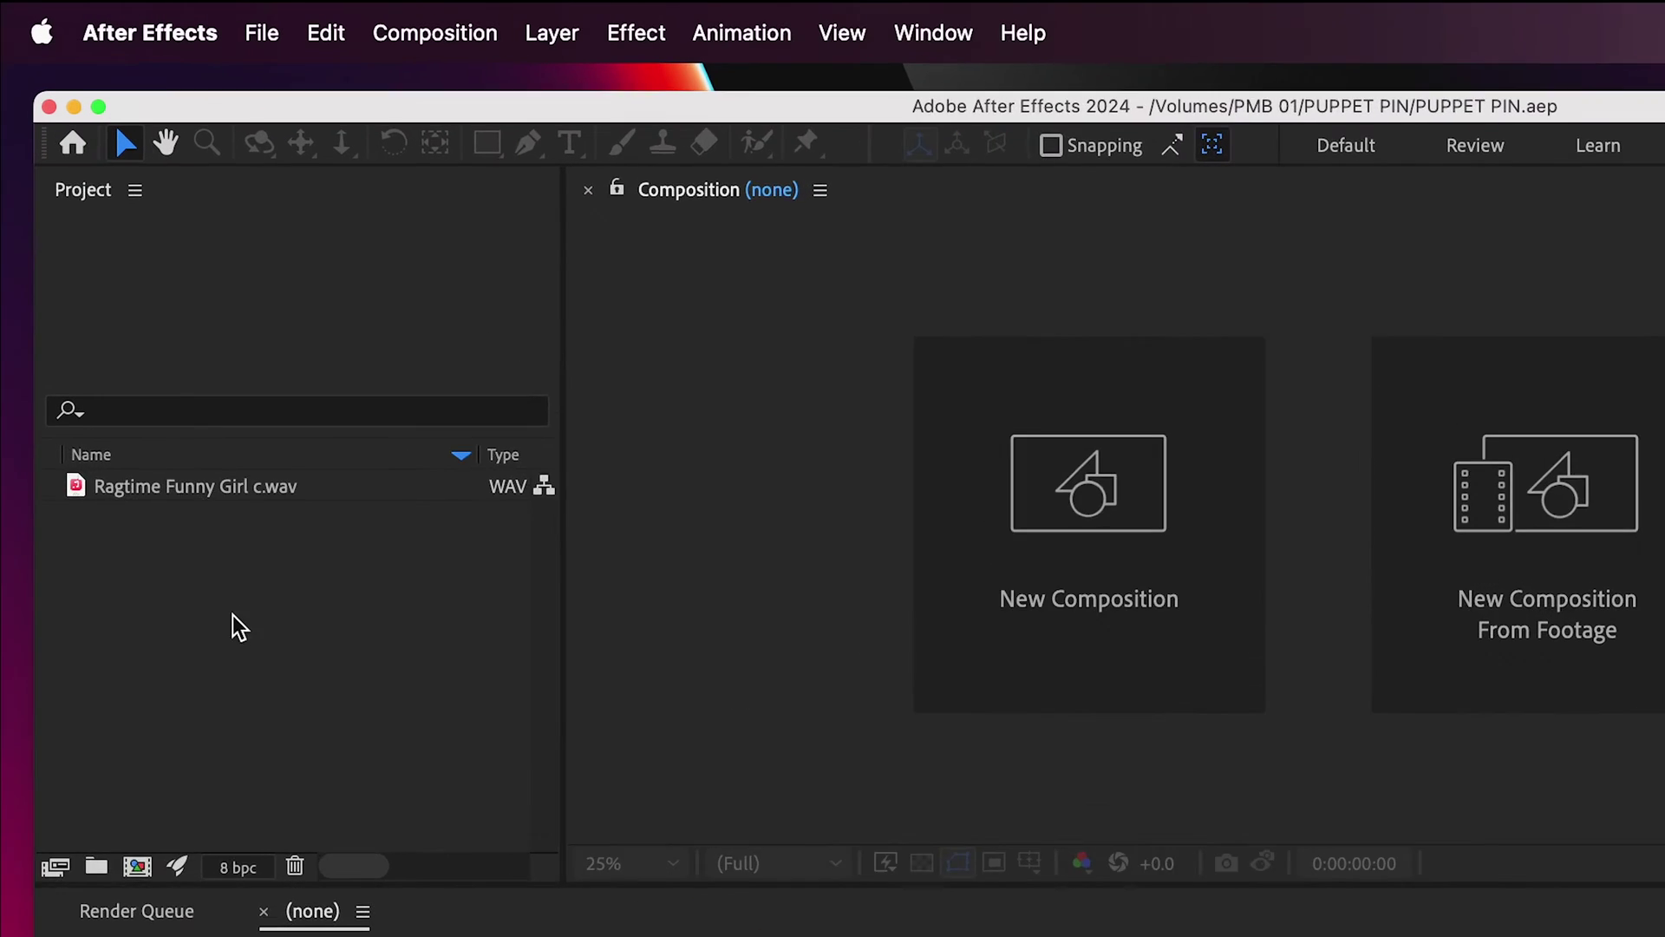
- Import PUPPET PIN DOG.psd from Desktop/DANCING DOG/PHOTOSHOP into the Project panel
{"action": "left_click", "coordinate": [230, 617]}
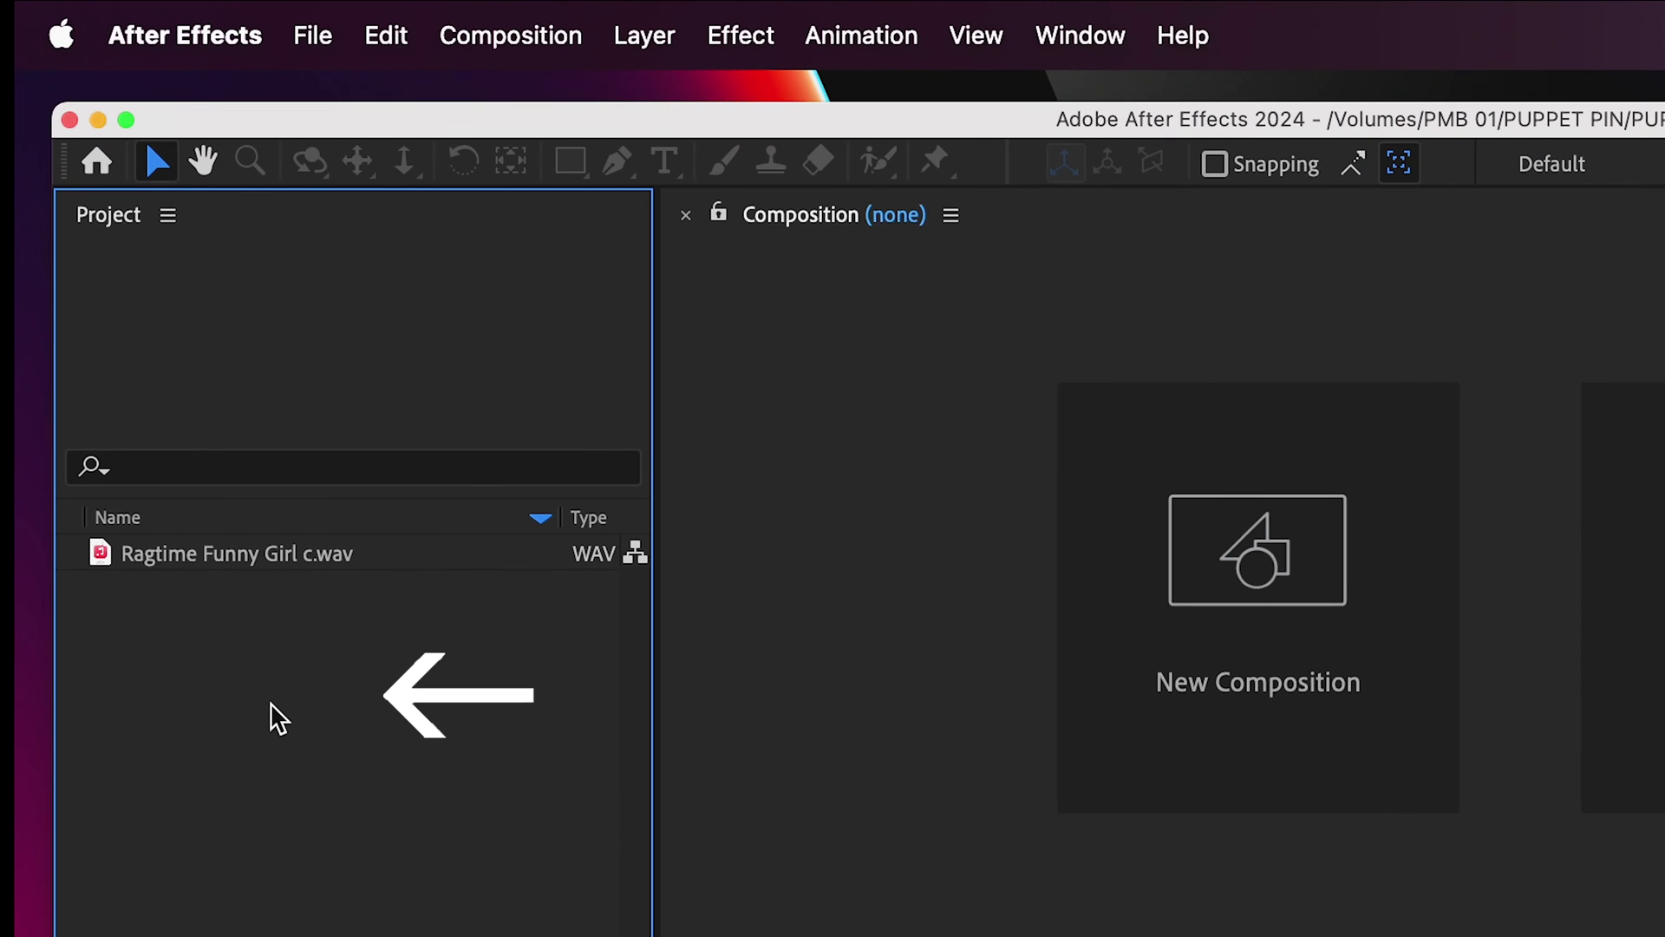
{"action": "double_click", "coordinate": [277, 720]}
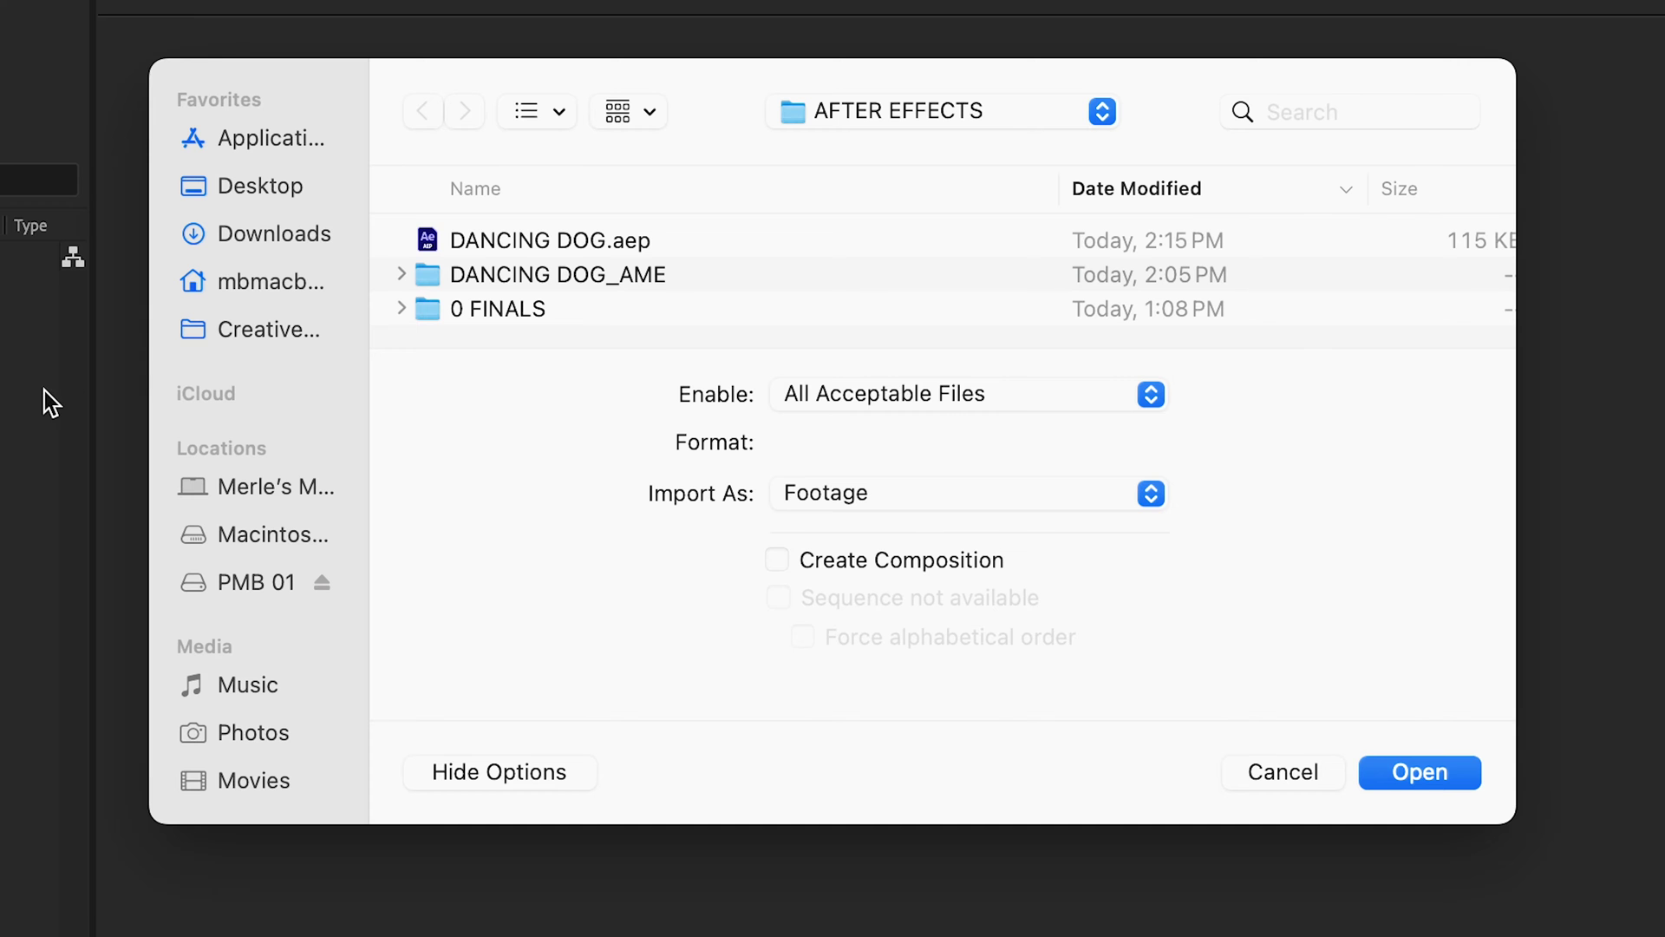
{"action": "left_click", "coordinate": [256, 187]}
{"action": "left_click", "coordinate": [475, 239]}
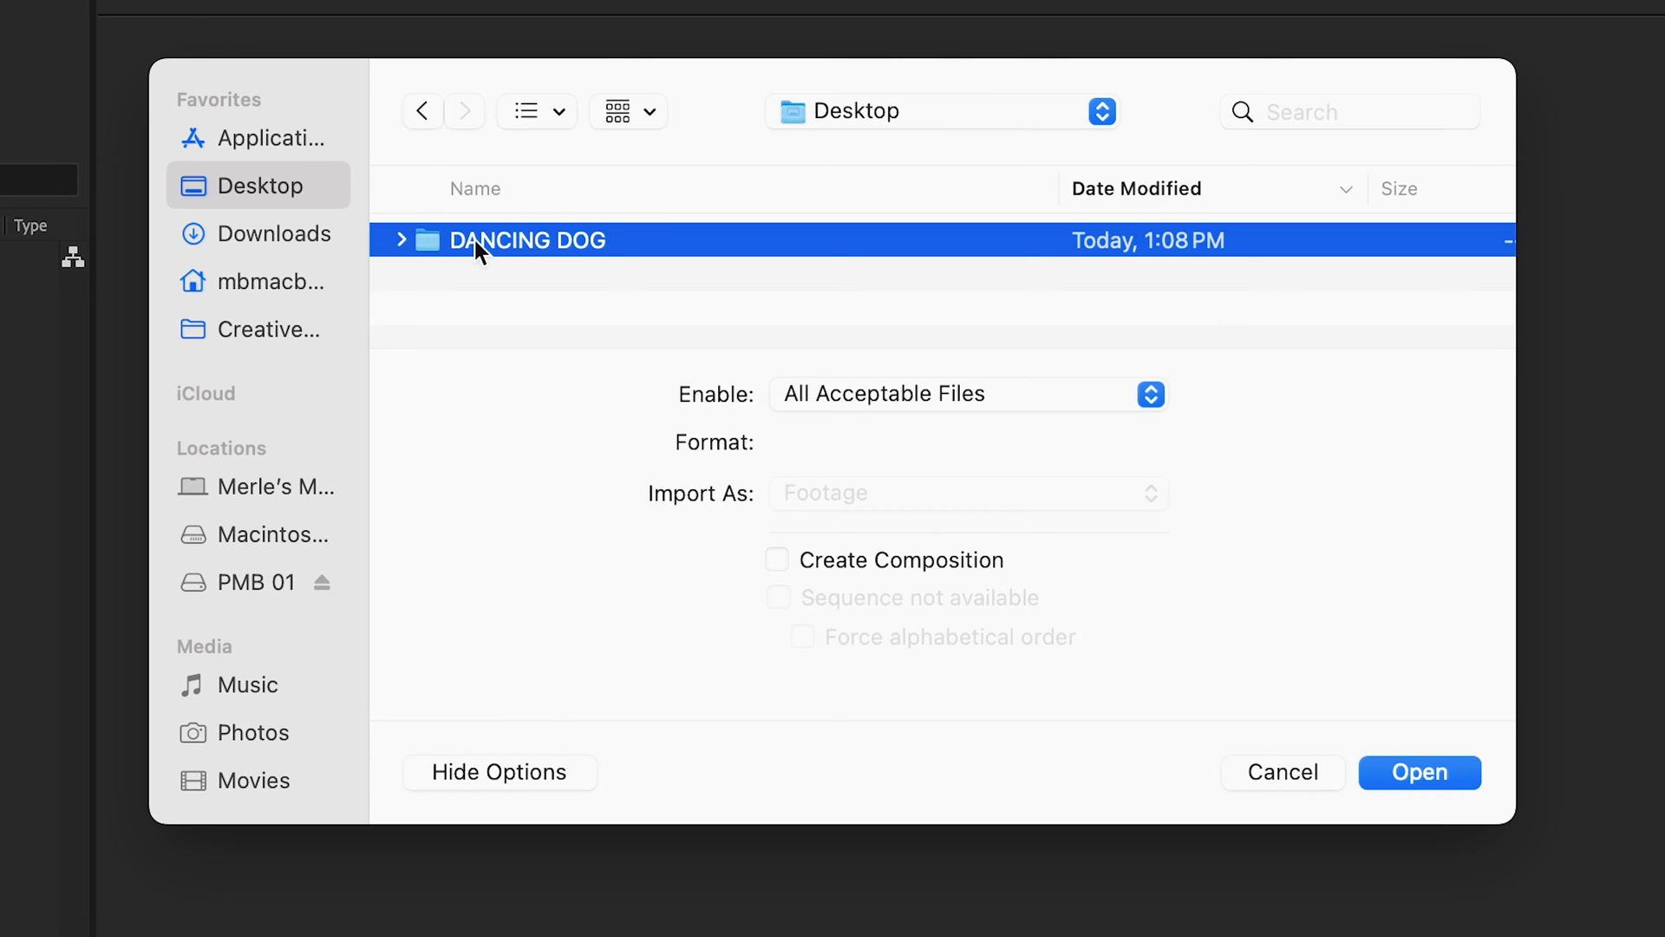
{"action": "double_click", "coordinate": [475, 239]}
{"action": "double_click", "coordinate": [482, 274]}
{"action": "double_click", "coordinate": [533, 241]}
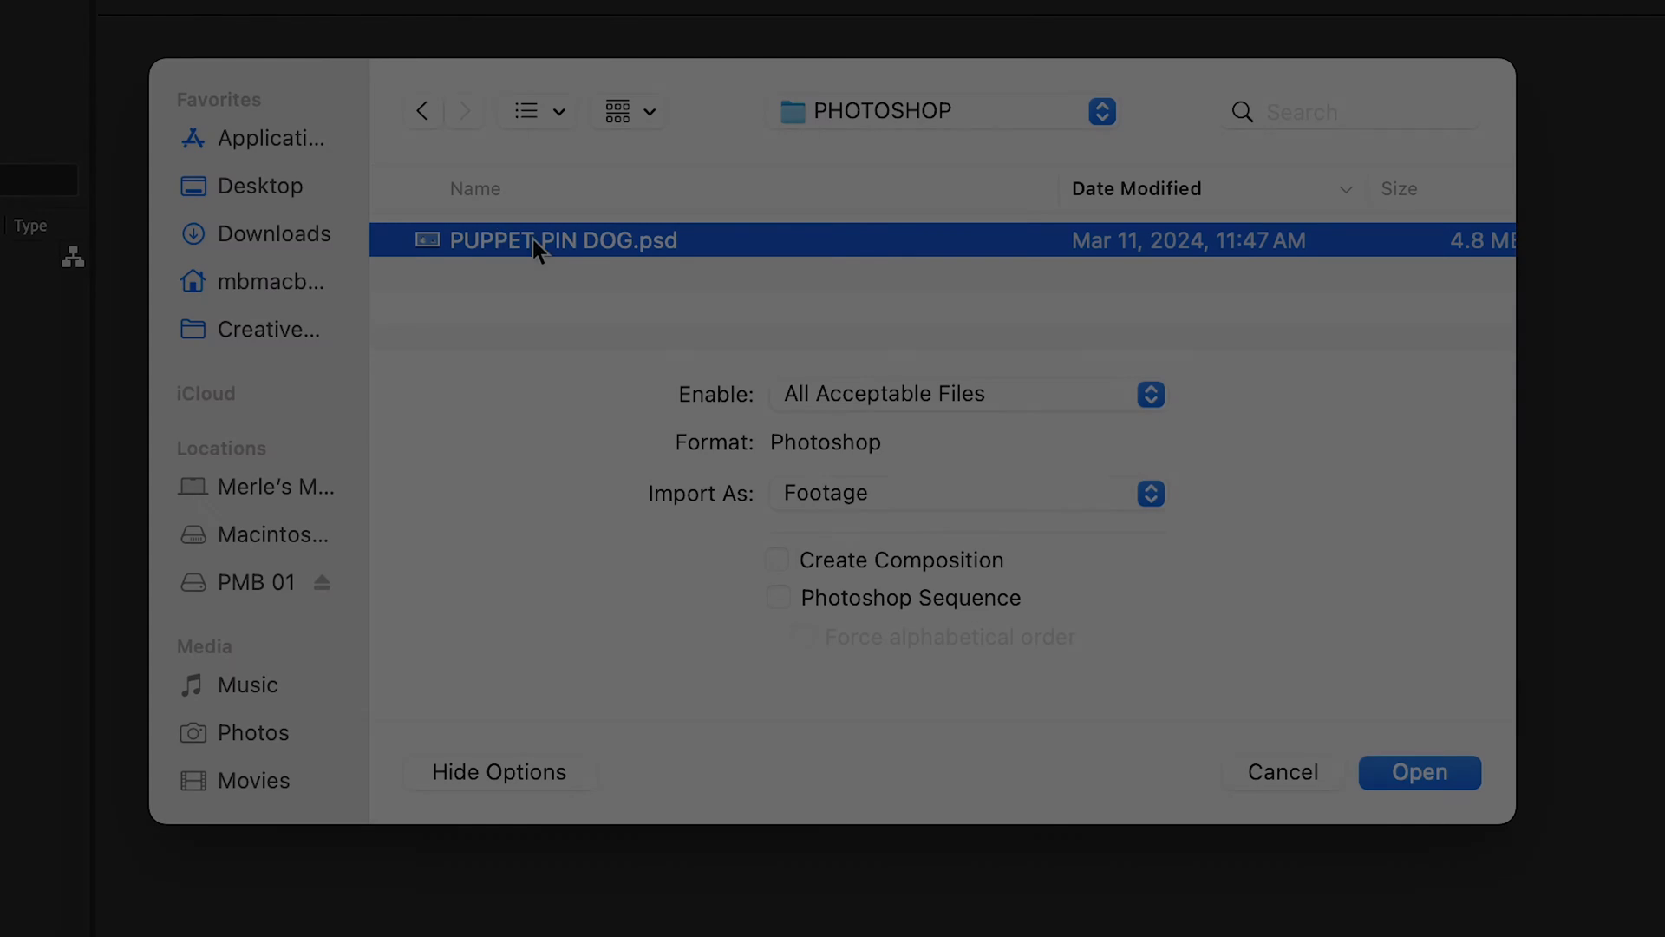
- Import it as Composition - Retain Layer Sizes and confirm the settings
{"action": "left_click", "coordinate": [1109, 219]}
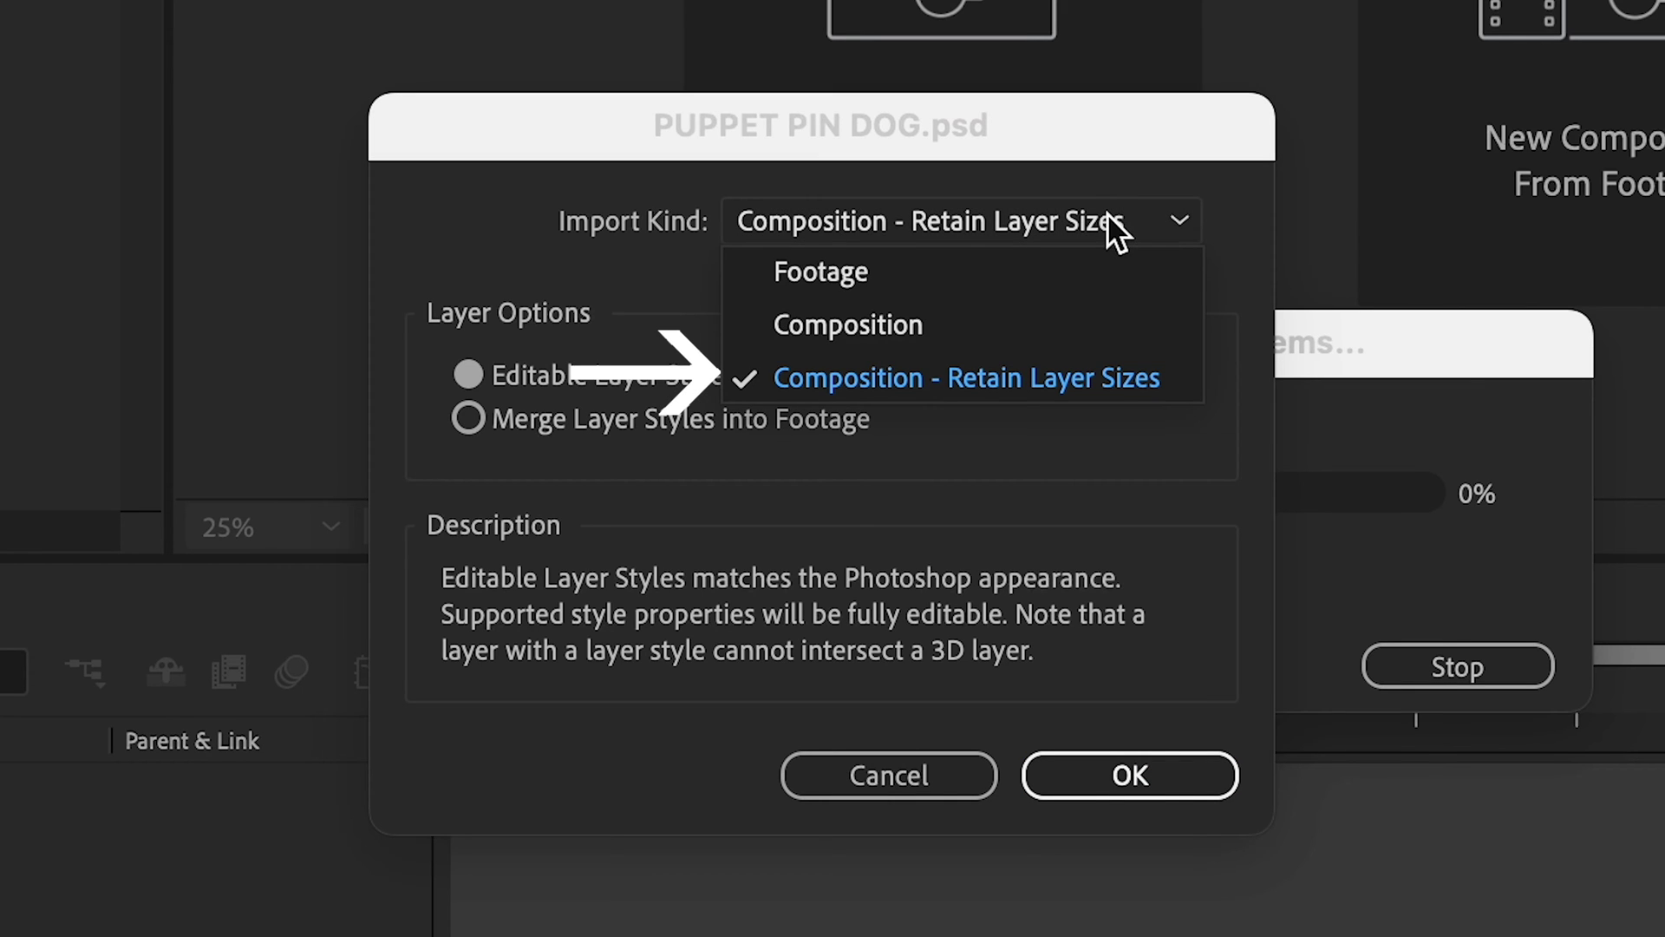
{"action": "left_click", "coordinate": [1108, 219]}
{"action": "left_click", "coordinate": [1133, 761]}
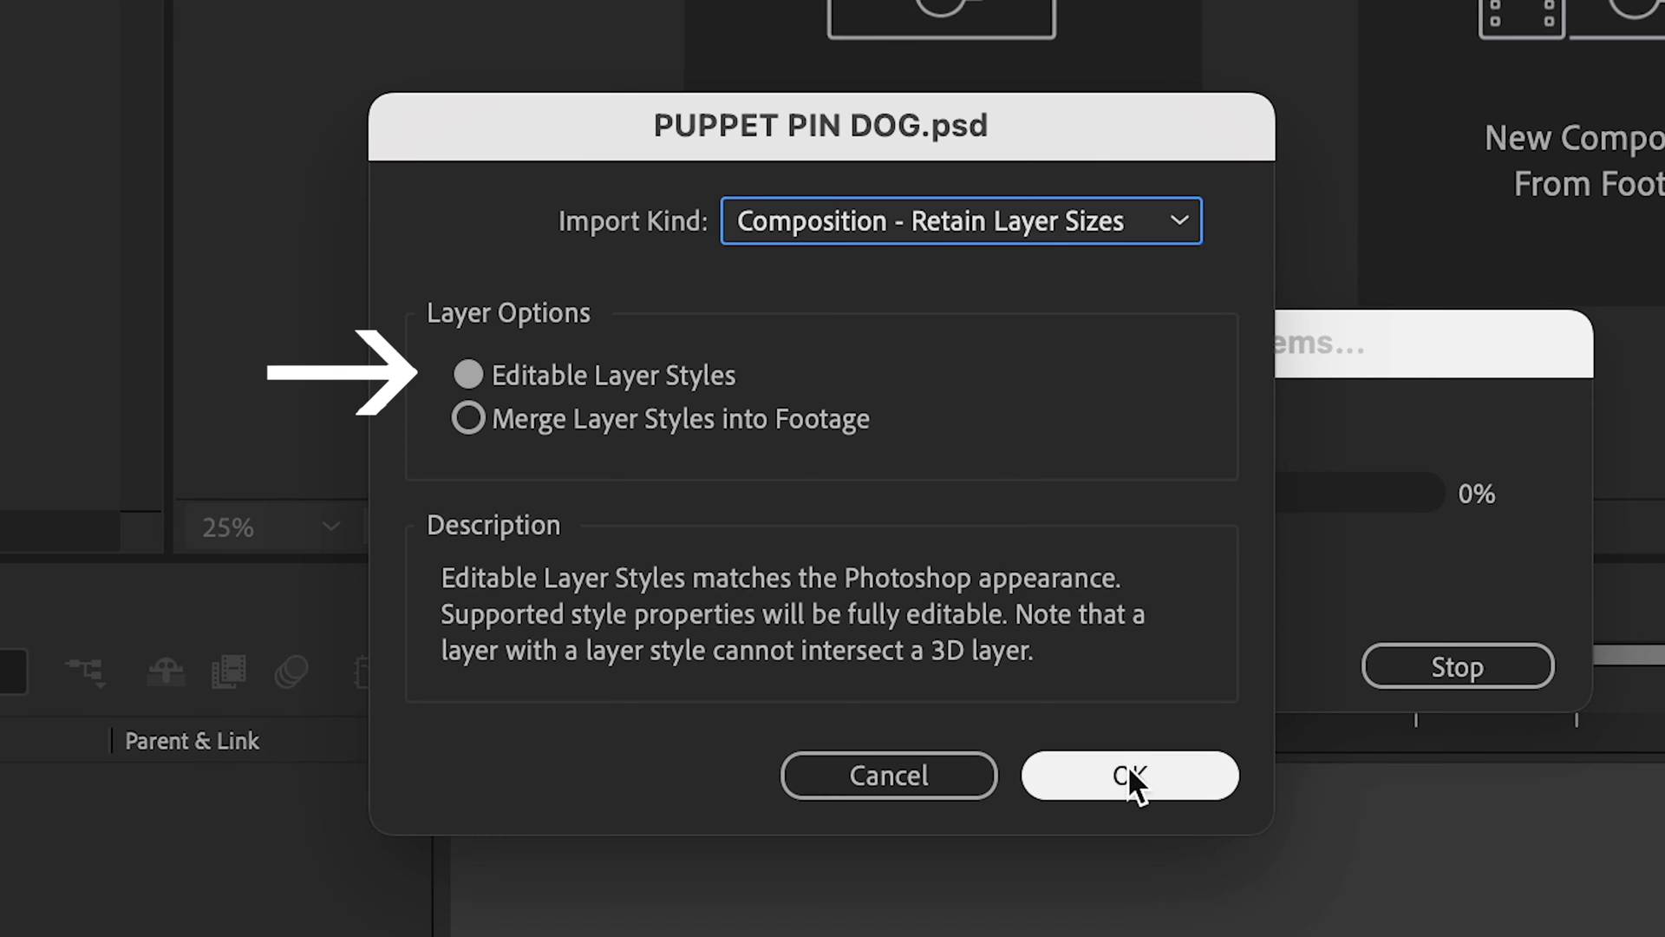
{"action": "left_click", "coordinate": [1127, 765]}
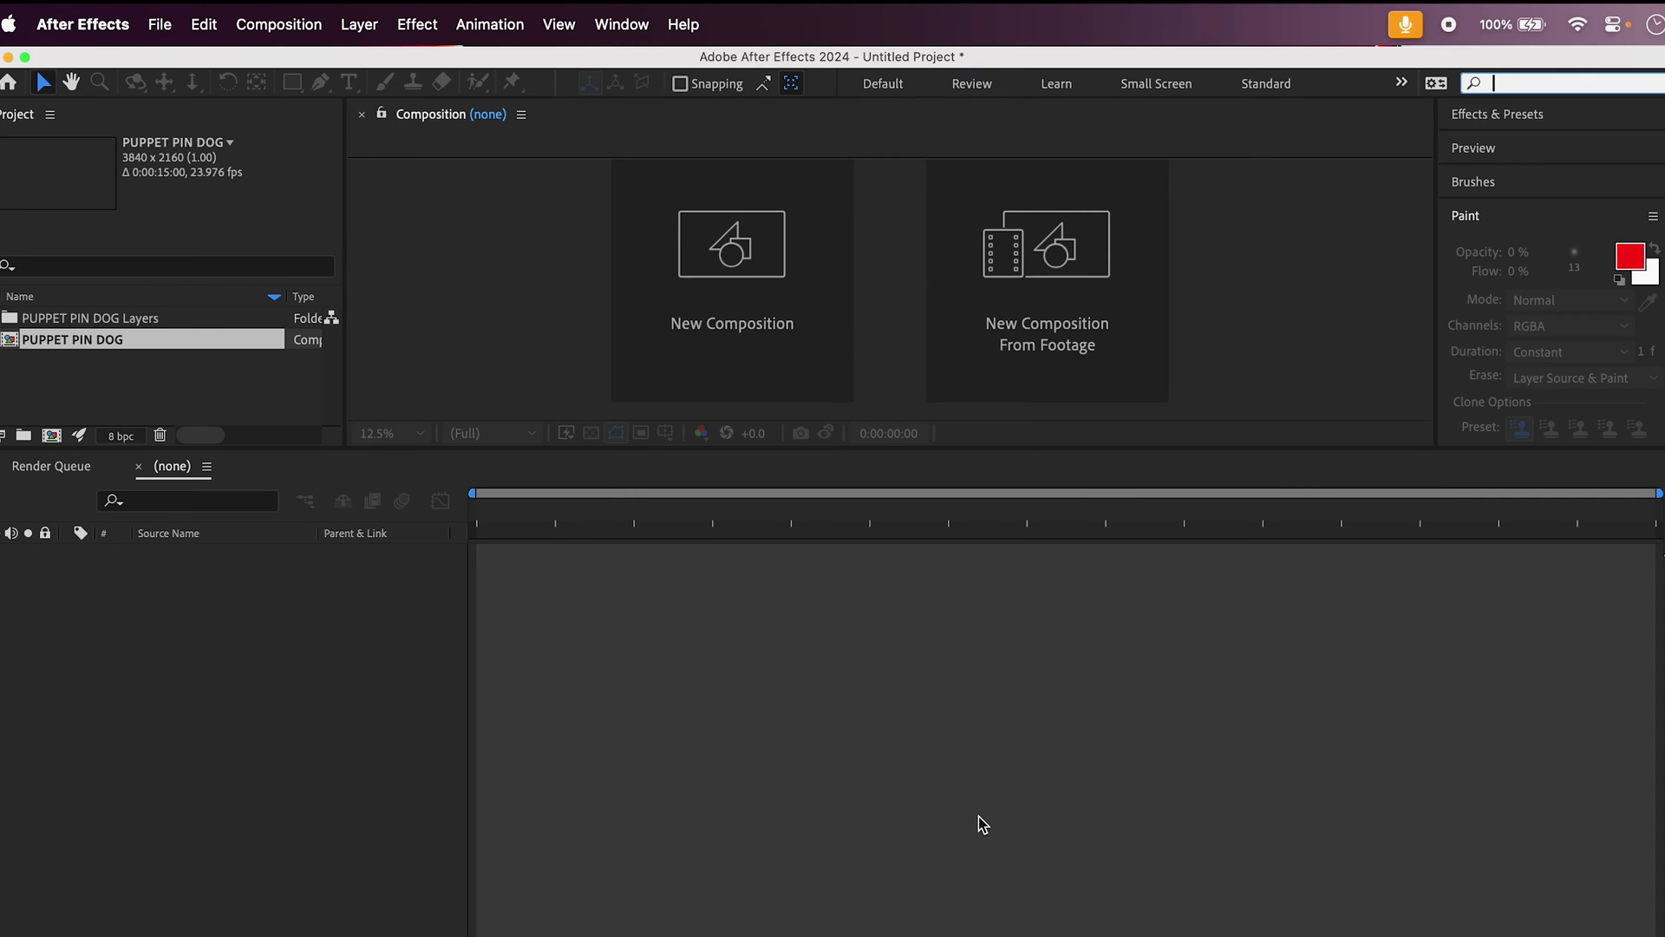
- Save the project as DANCING DOG in the AFTER EFFECTS folder
{"action": "left_click", "coordinate": [162, 27]}
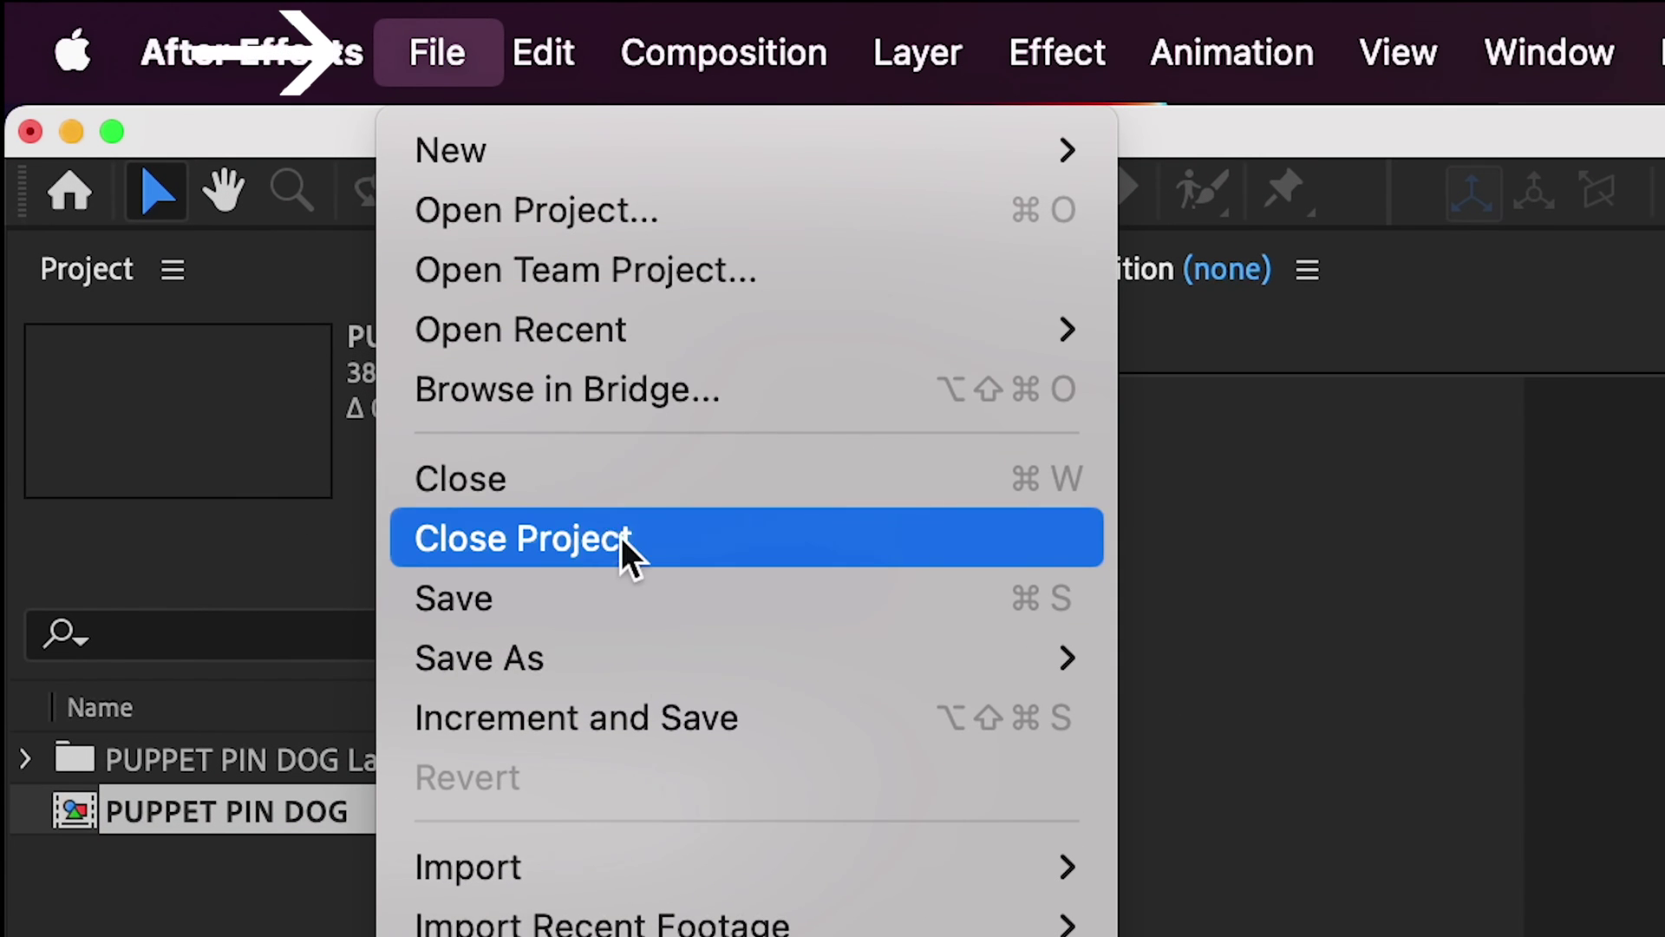
{"action": "mouse_move", "coordinate": [1067, 652]}
{"action": "left_click", "coordinate": [1185, 650]}
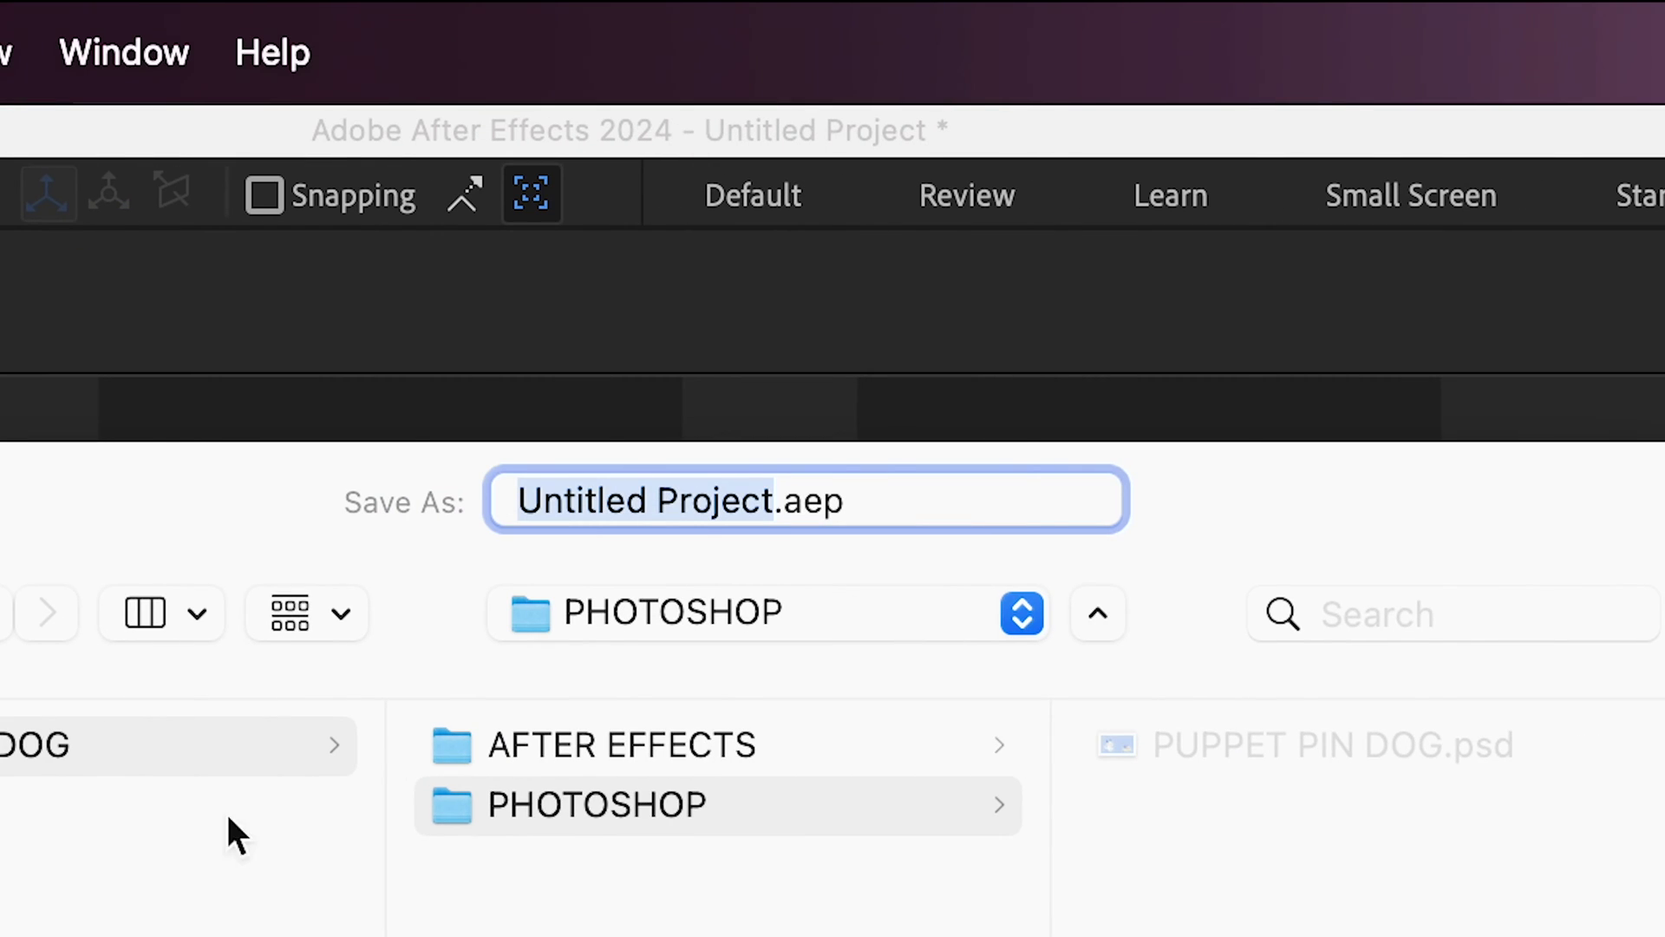
{"action": "left_click", "coordinate": [579, 733]}
{"action": "left_click", "coordinate": [701, 511]}
{"action": "key", "text": "BackSpace"}
{"action": "key", "text": "Caps_Lock"}
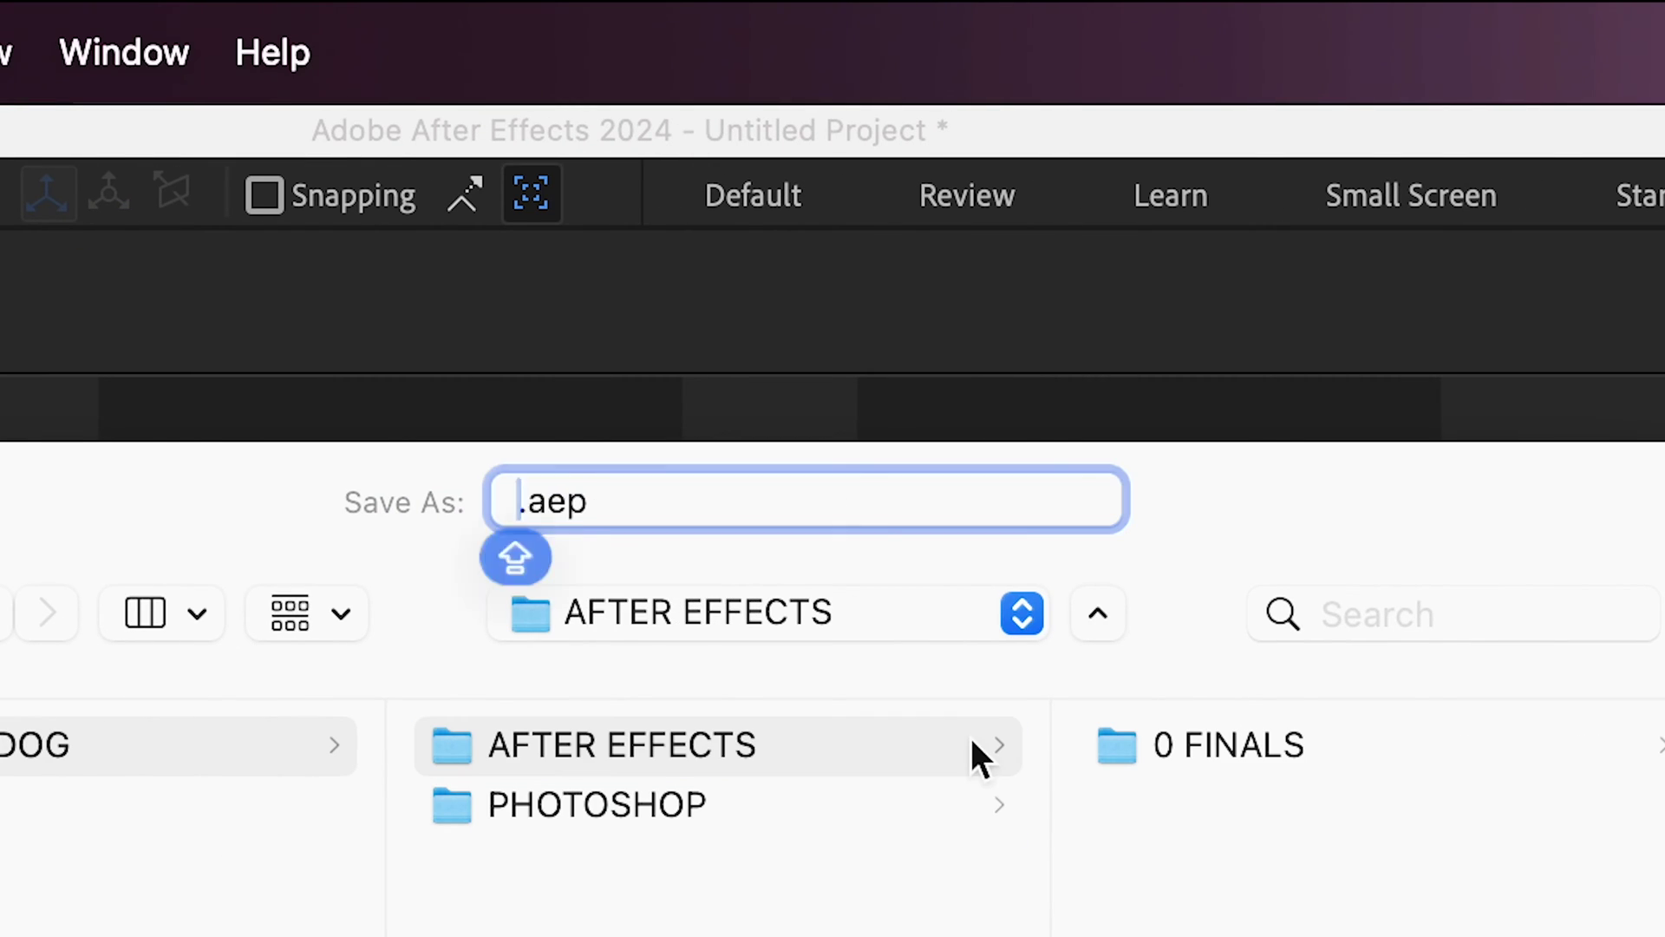
{"action": "type", "text": "DANCING DOG"}
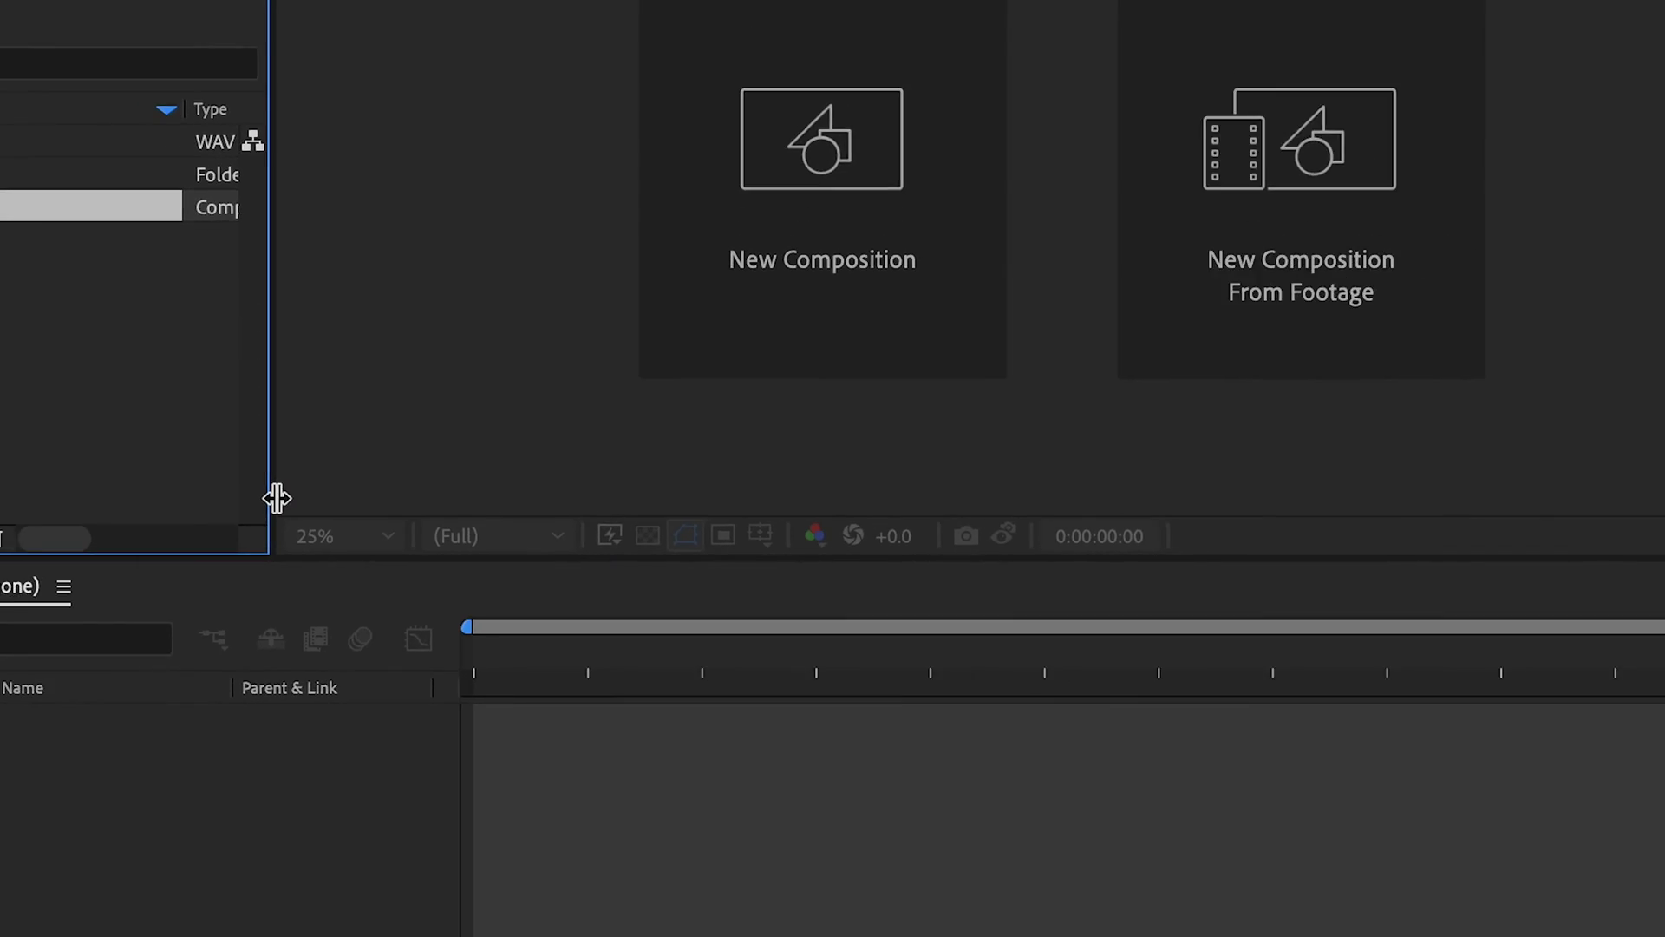
- Open the PUPPET PIN DOG comp and show the In/Out/Duration and Render Time panes
{"action": "left_click", "coordinate": [167, 416]}
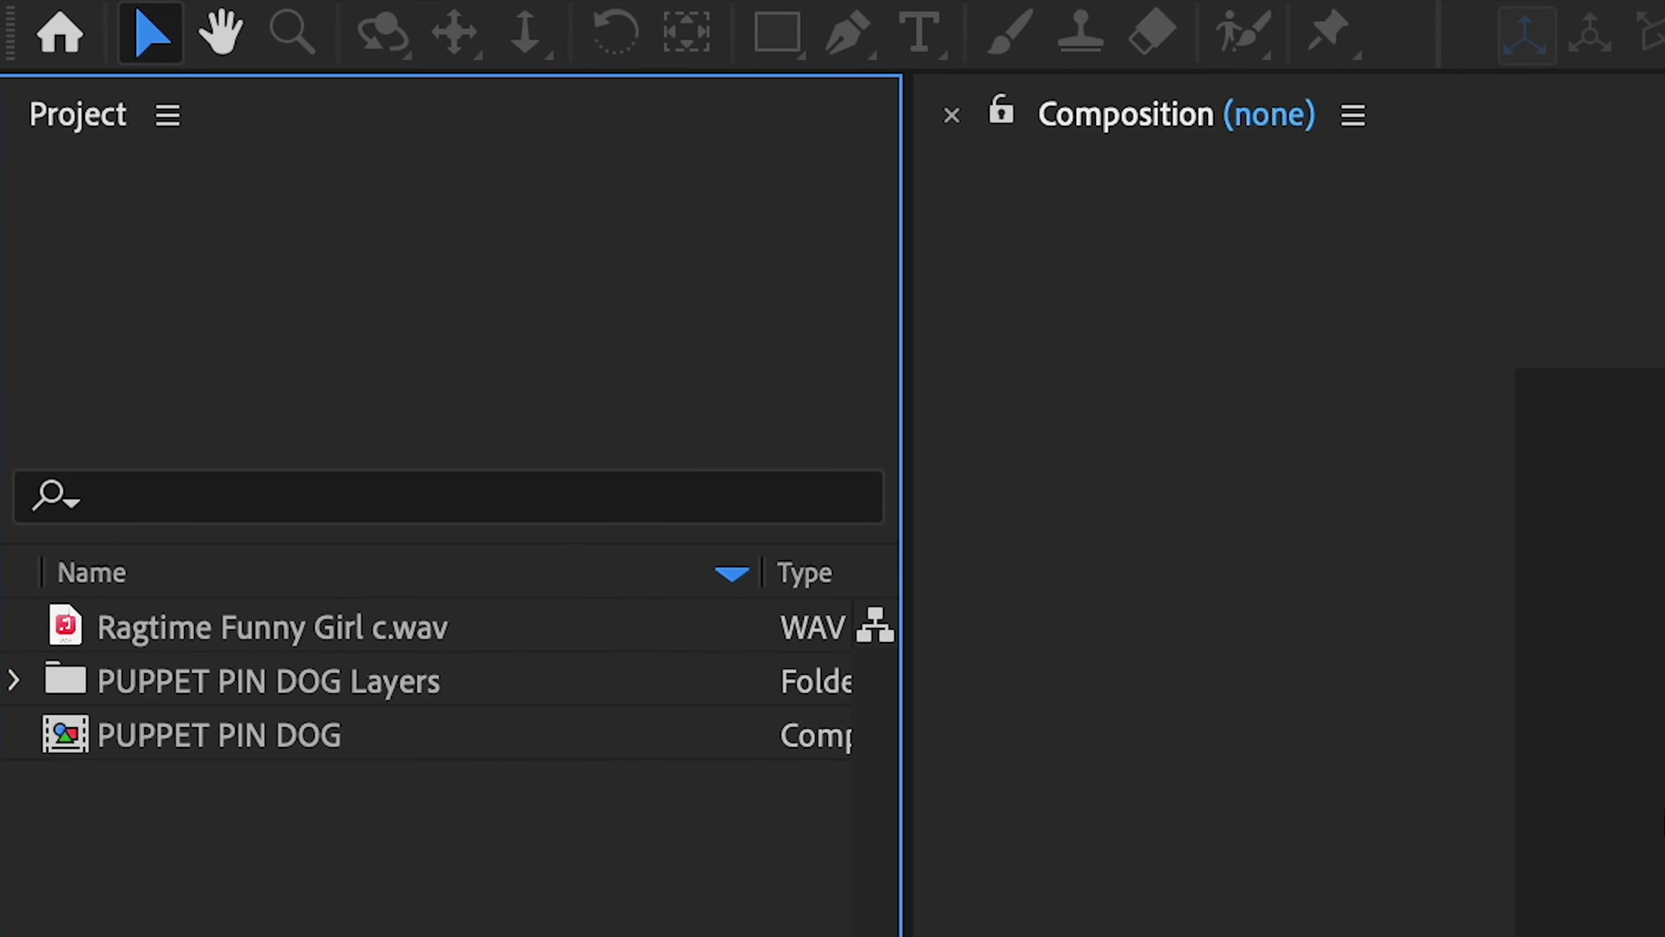
{"action": "double_click", "coordinate": [75, 725]}
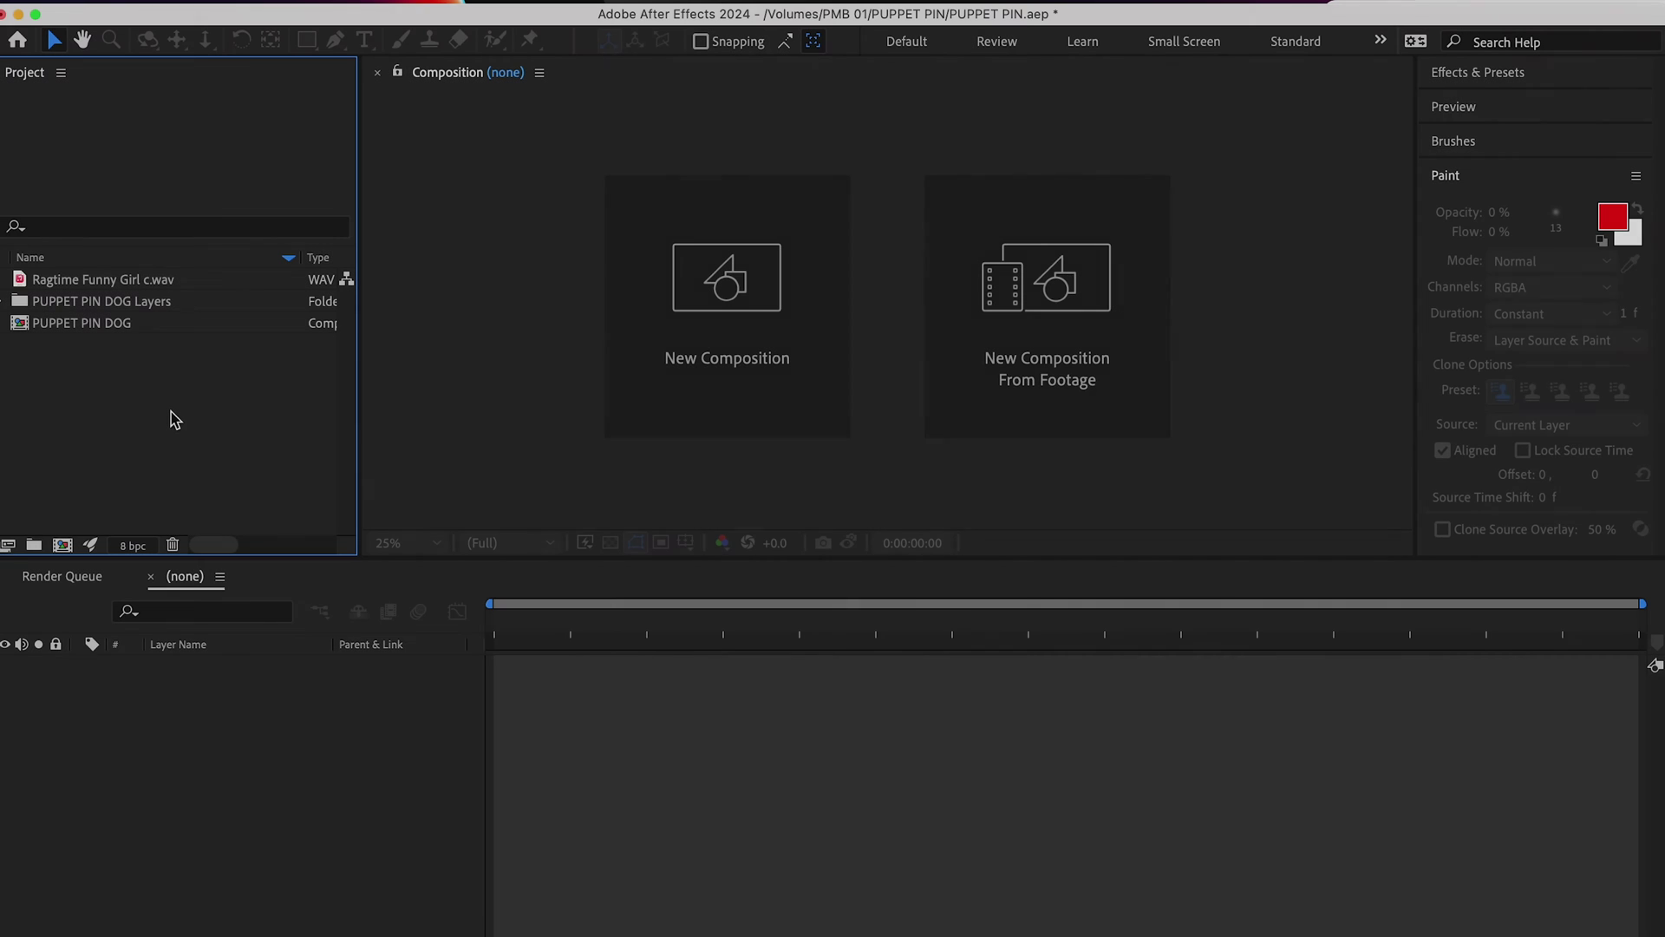
{"action": "double_click", "coordinate": [24, 326]}
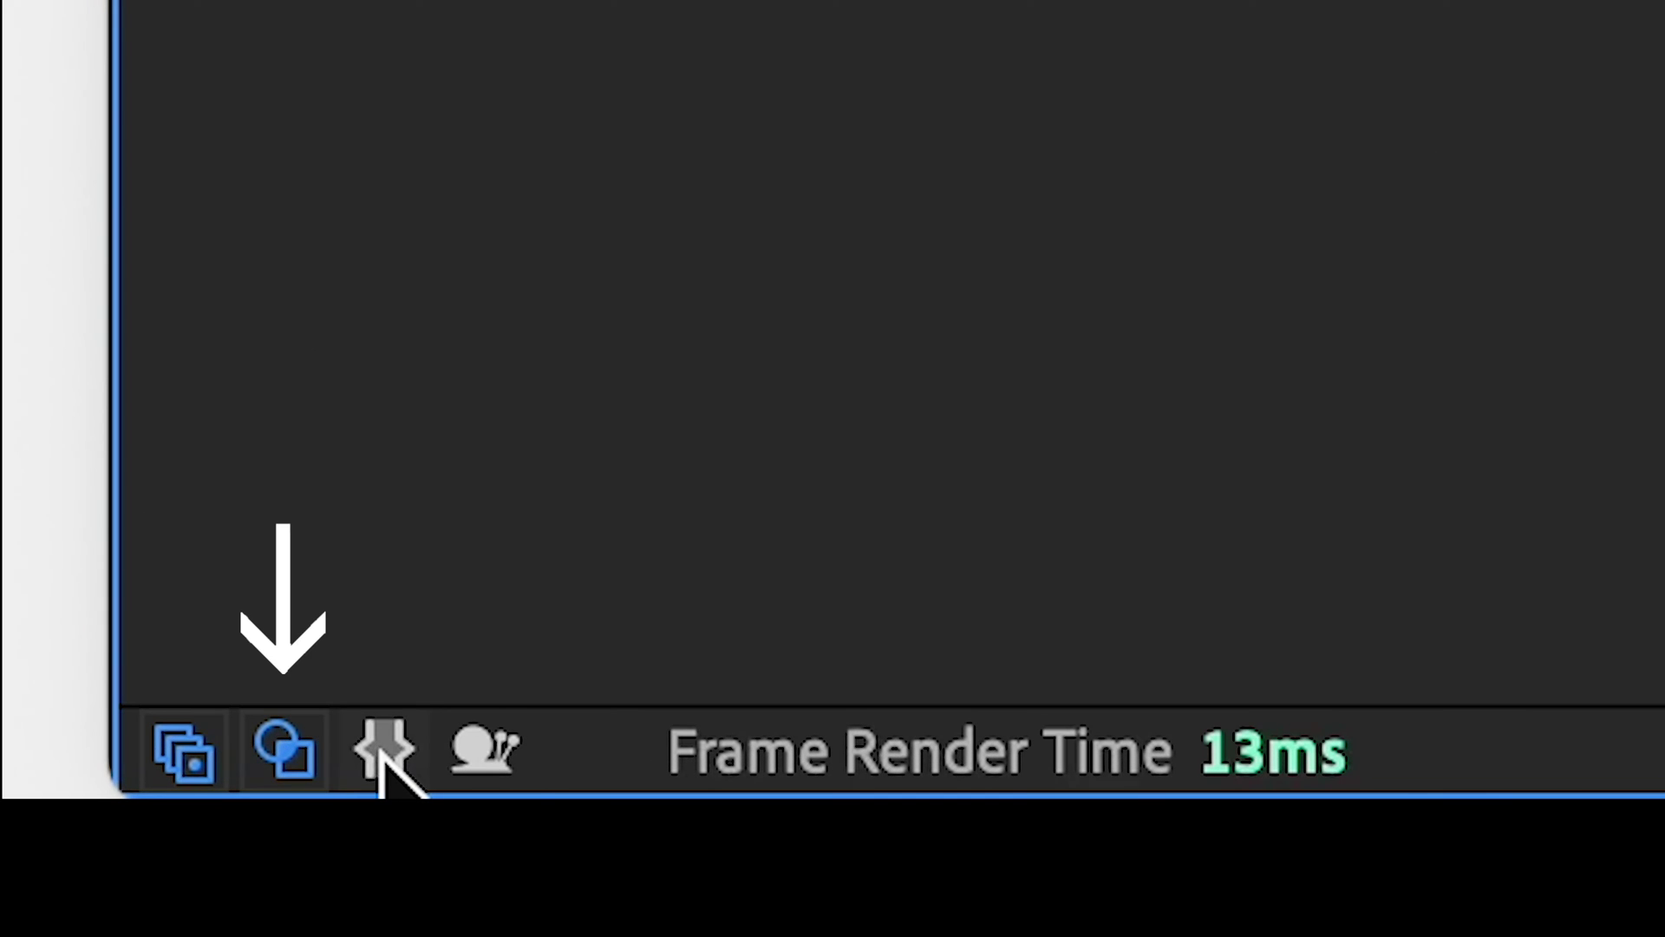
{"action": "left_click", "coordinate": [382, 755]}
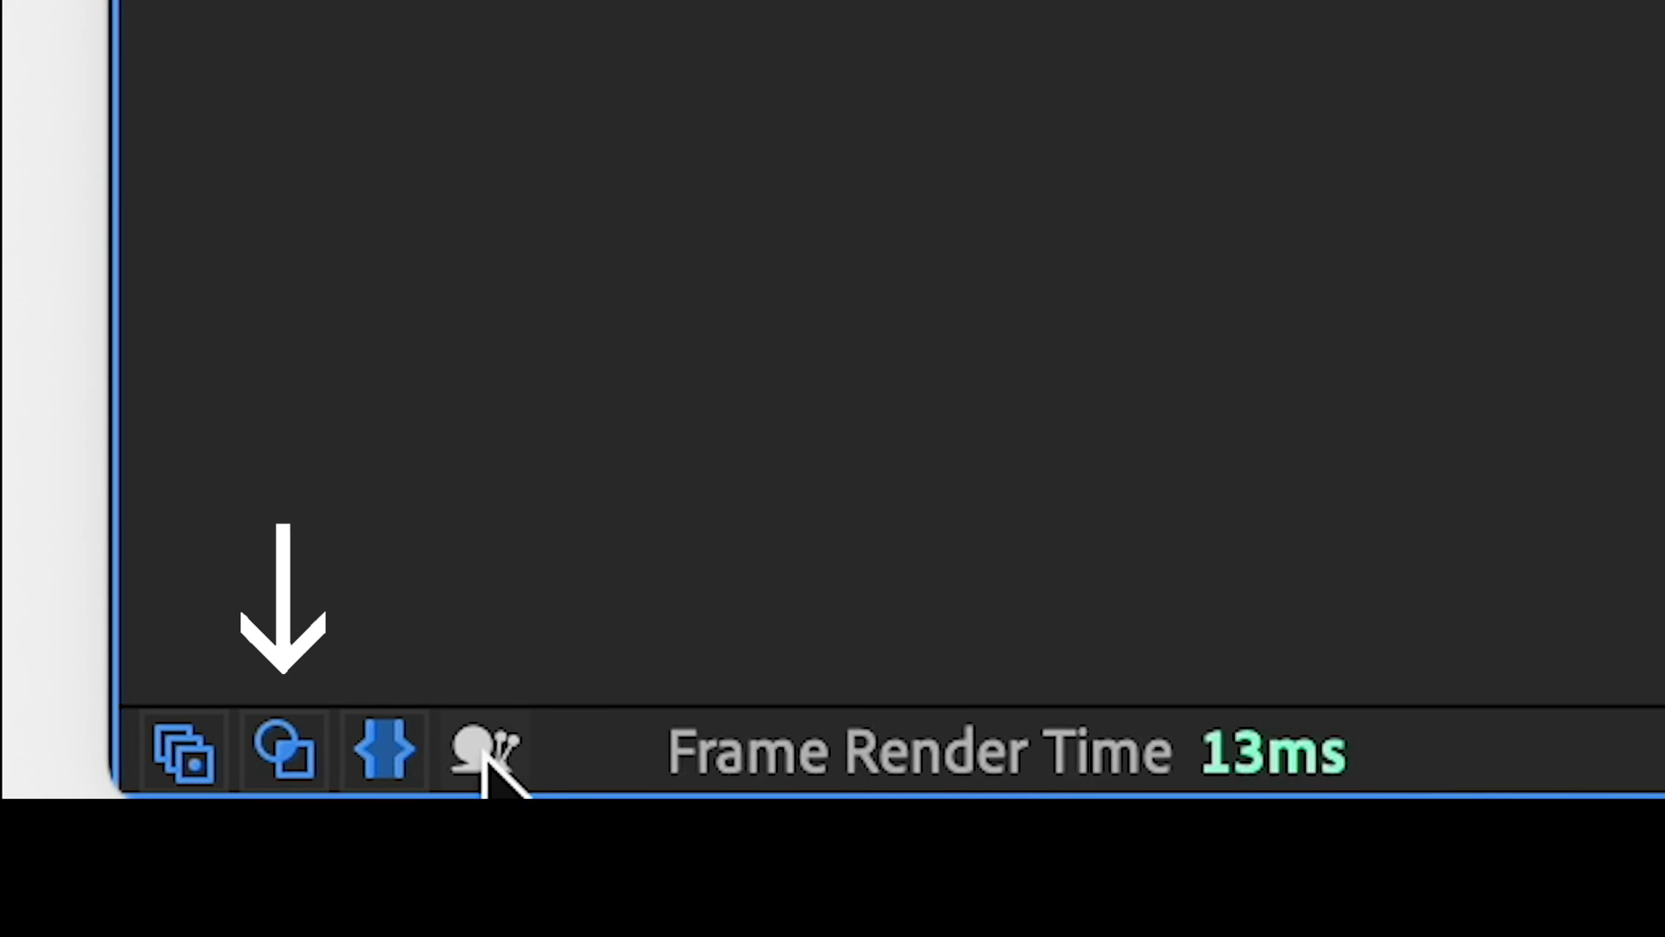
{"action": "left_click", "coordinate": [486, 754]}
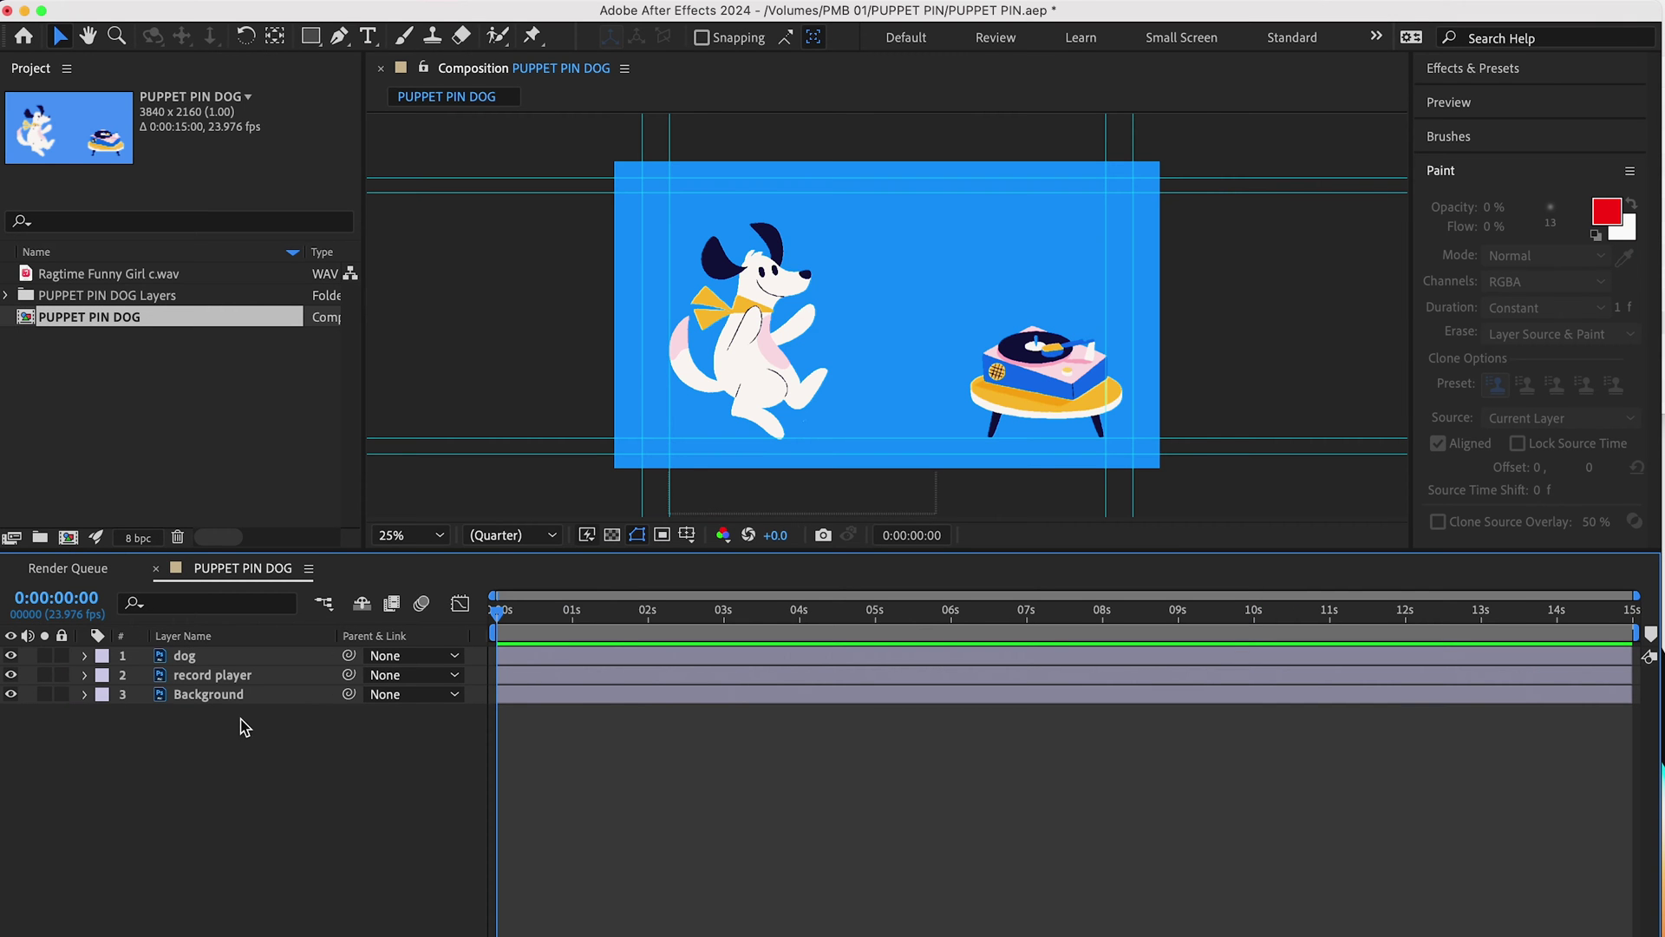
- Select the dog layer at time 0 and pick the Puppet Position Pin Tool
{"action": "left_click", "coordinate": [230, 659]}
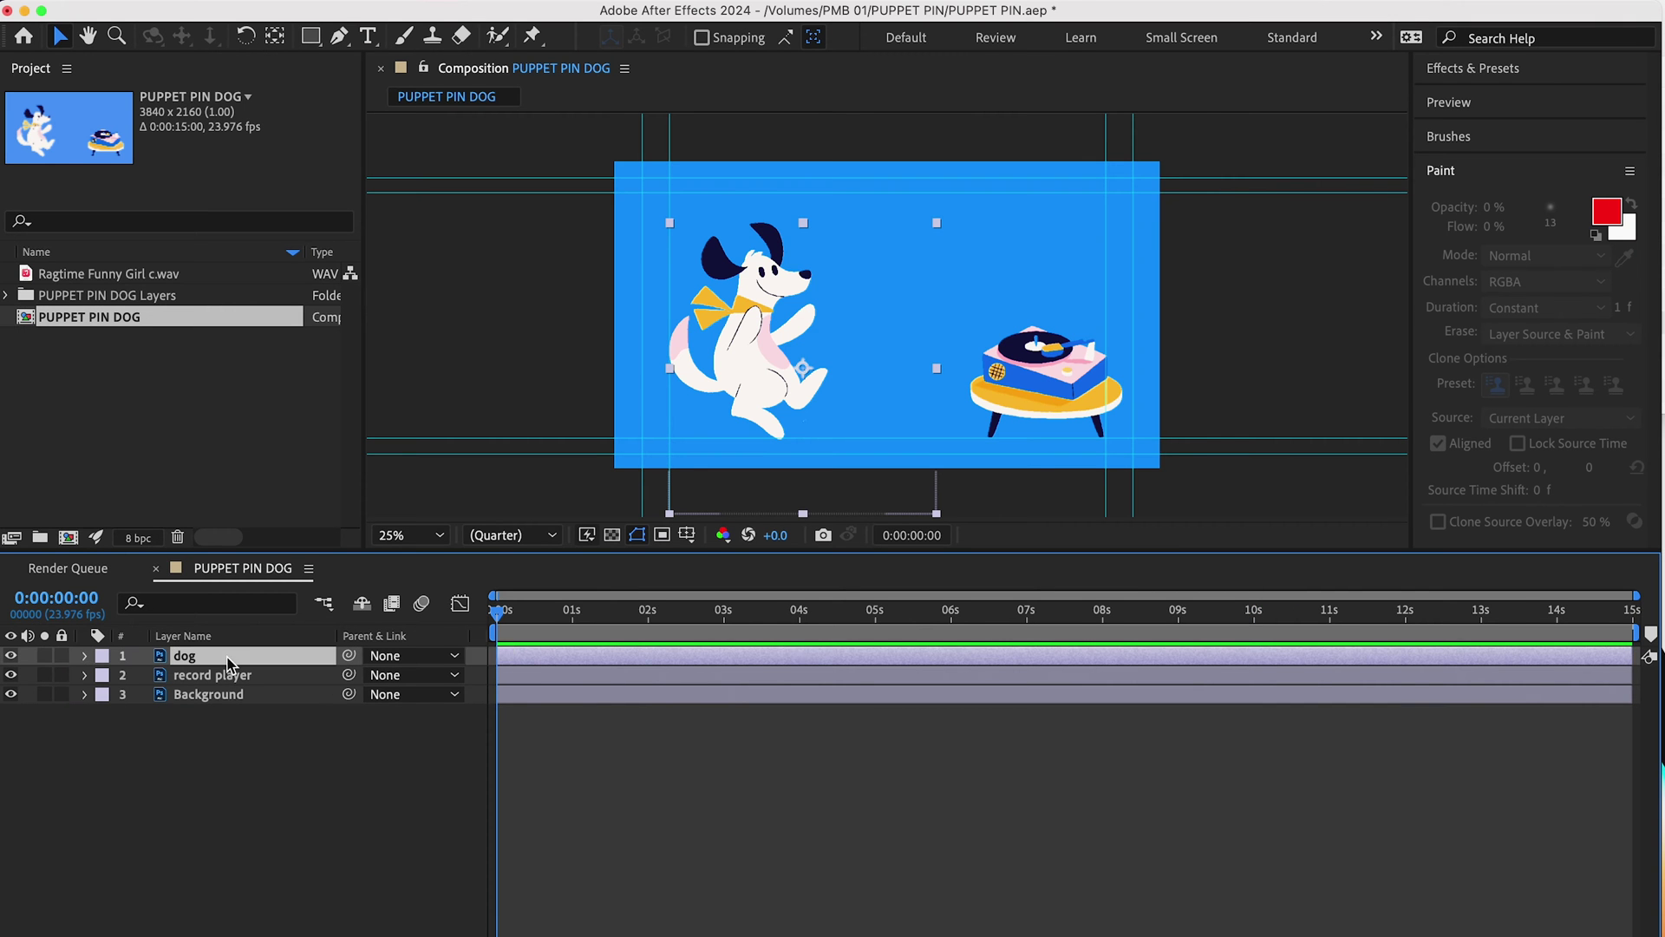
{"action": "left_click", "coordinate": [800, 603]}
{"action": "left_click_drag", "start_coordinate": [802, 617], "coordinate": [501, 640]}
{"action": "left_click", "coordinate": [536, 37]}
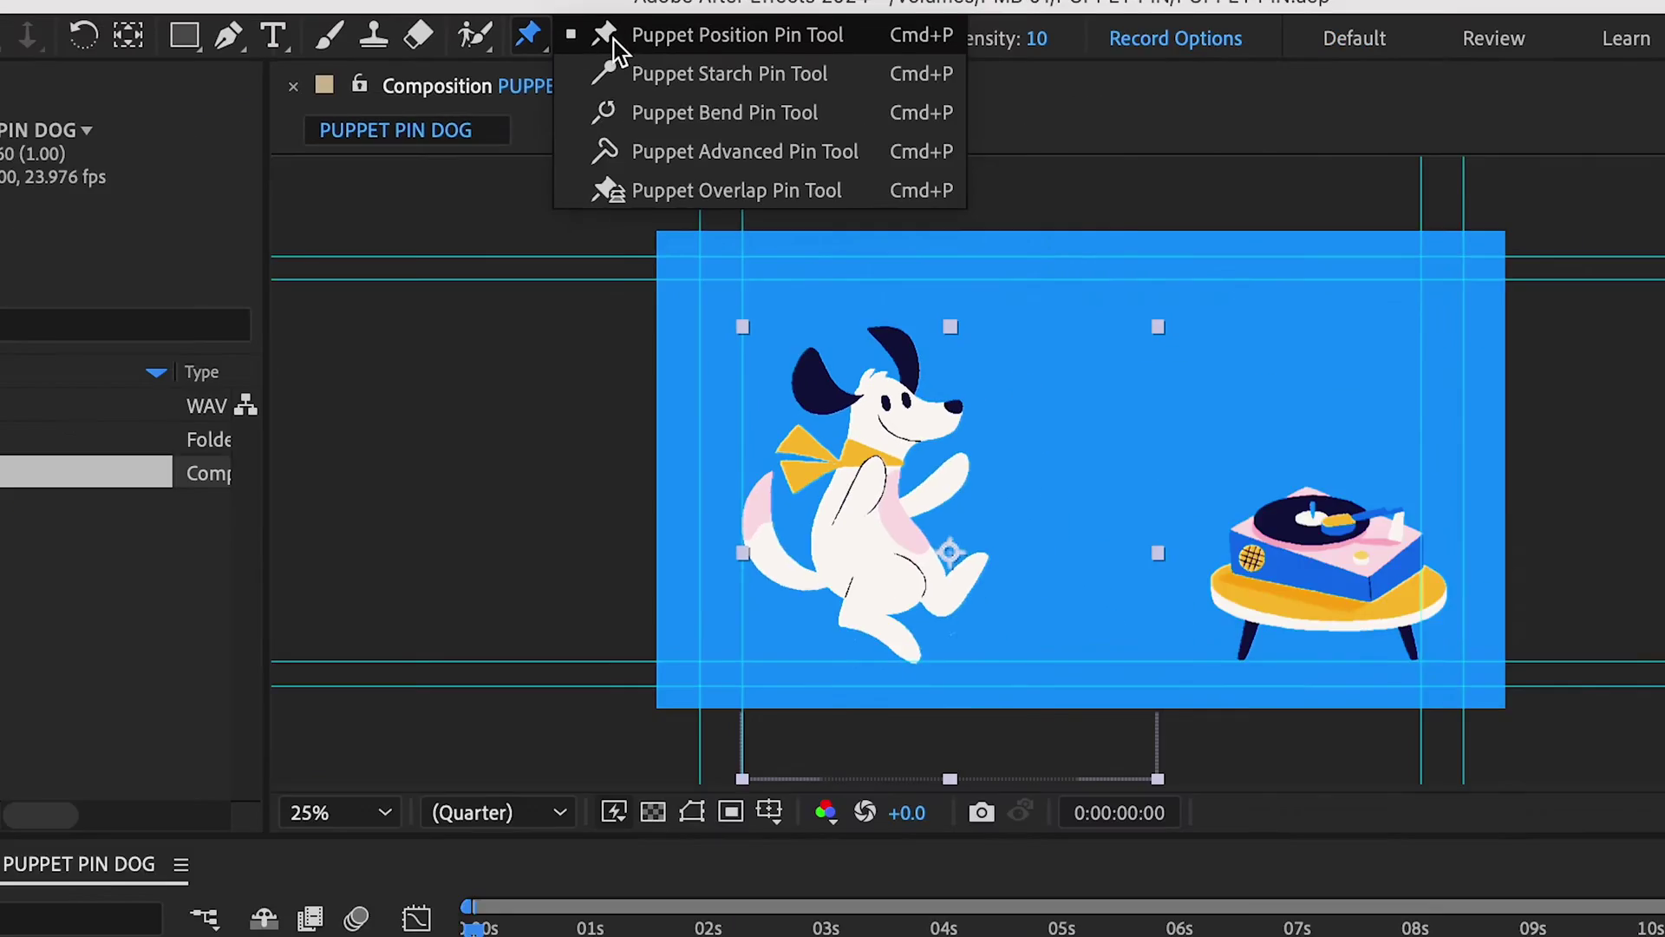
{"action": "left_click", "coordinate": [760, 144]}
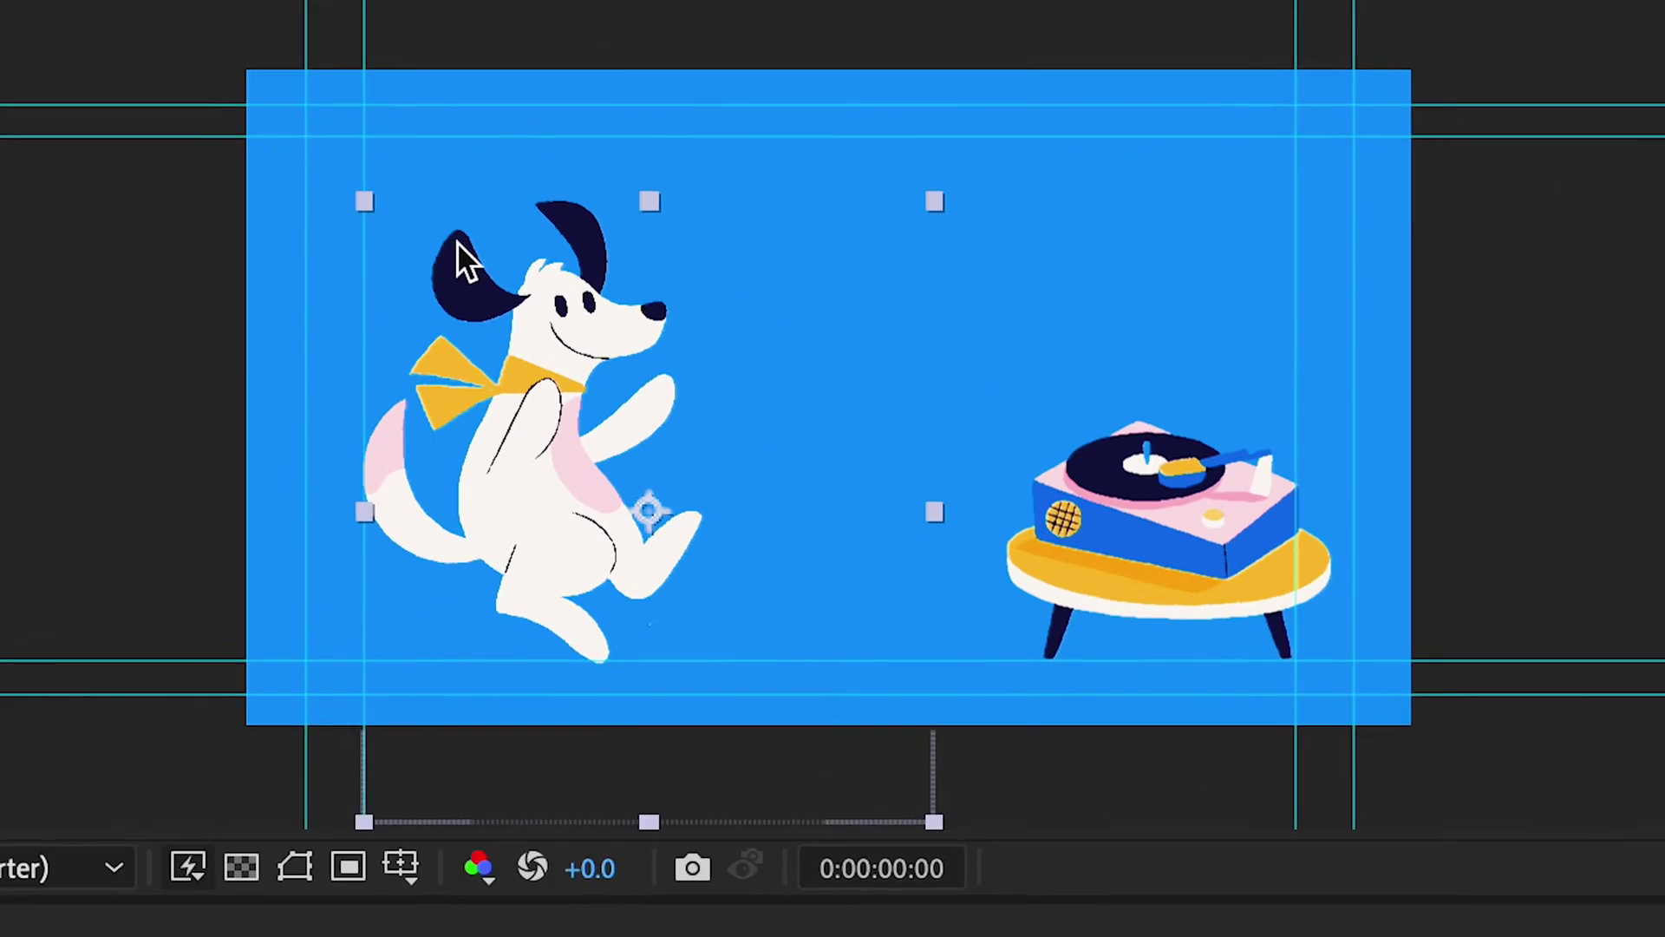
- Pin the dog's left ear, right ear, raised paw, chest, front foot, hind foot and tail
{"action": "left_click", "coordinate": [710, 223]}
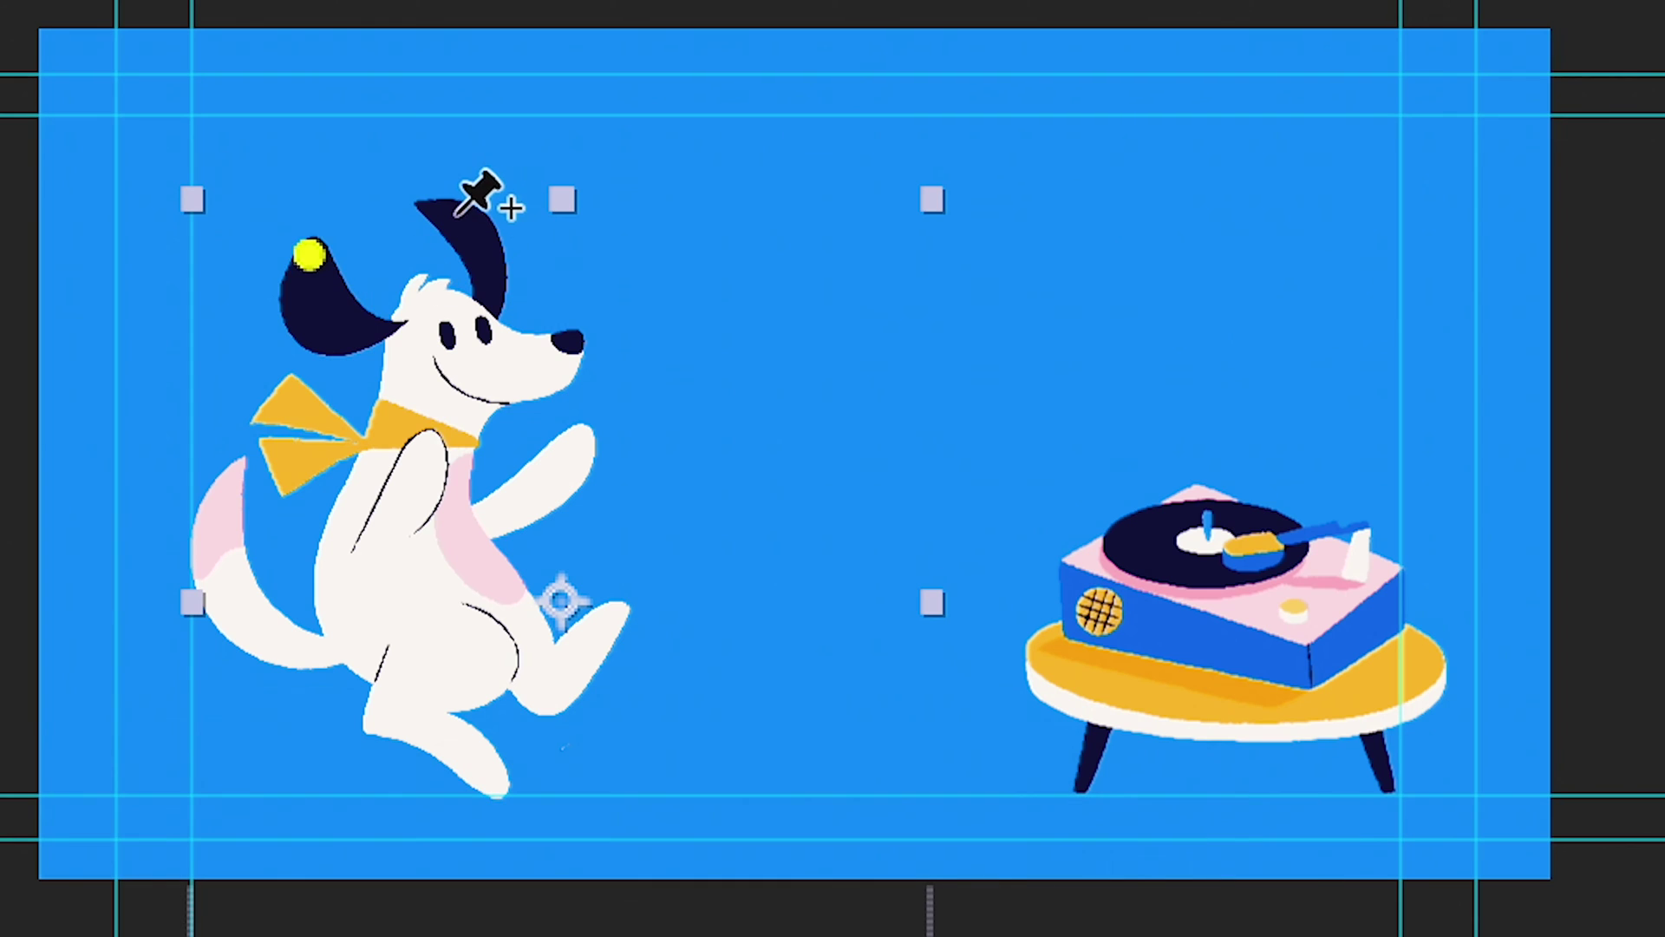
{"action": "left_click", "coordinate": [761, 207]}
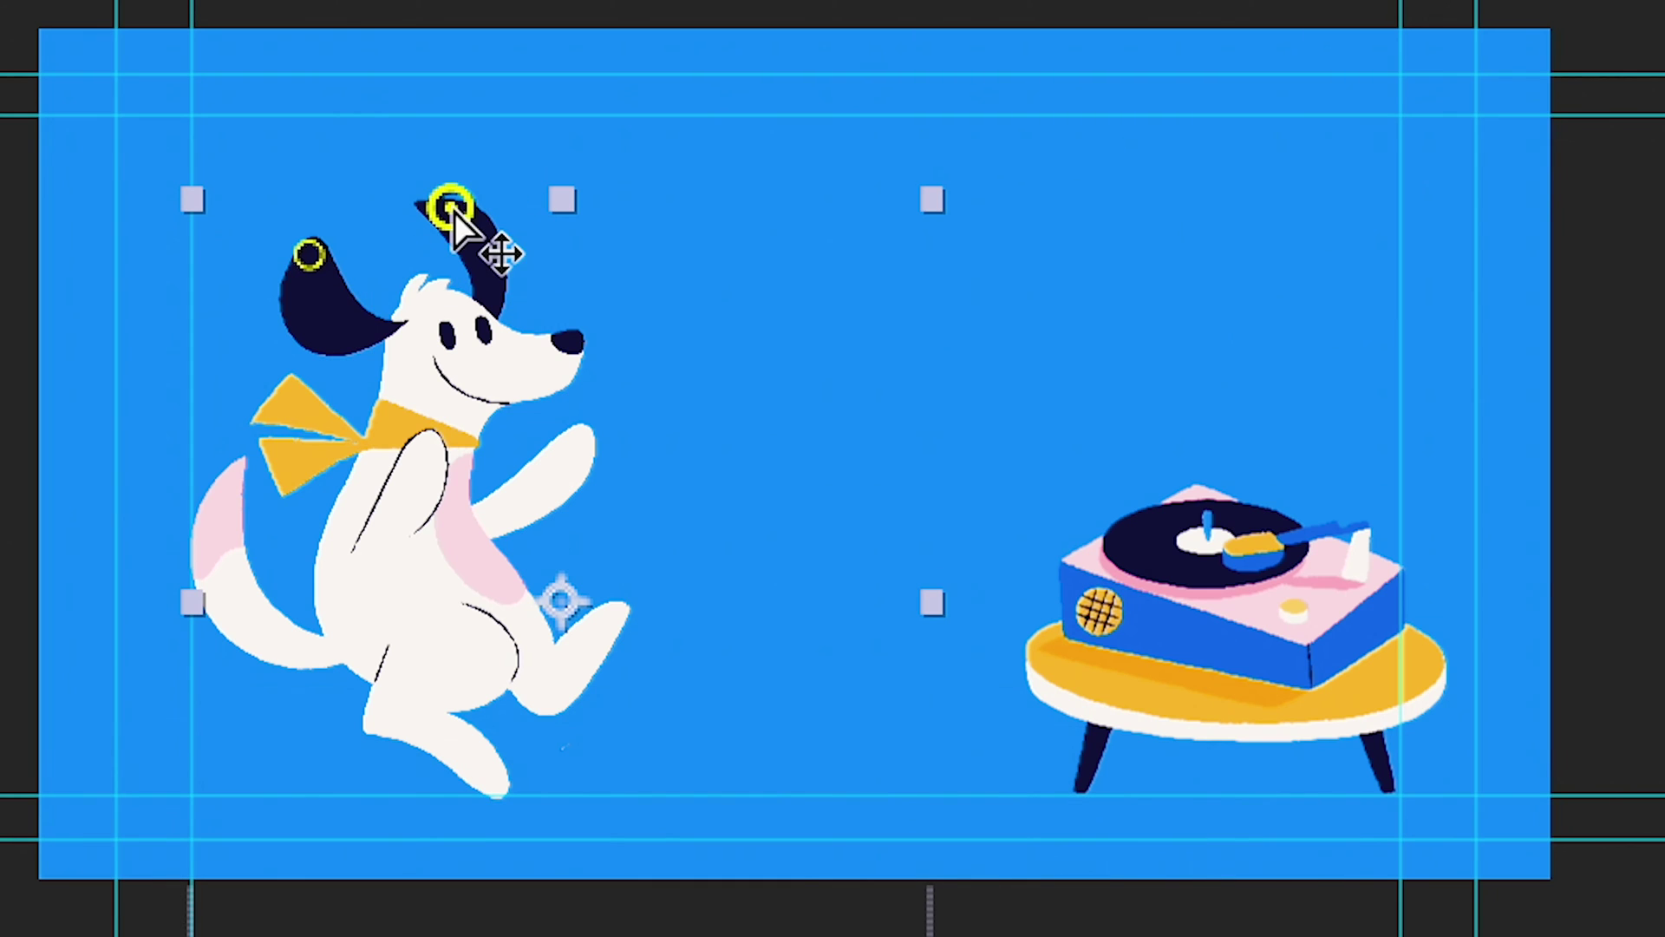
{"action": "left_click", "coordinate": [581, 450]}
{"action": "left_click", "coordinate": [430, 457]}
{"action": "left_click", "coordinate": [598, 626]}
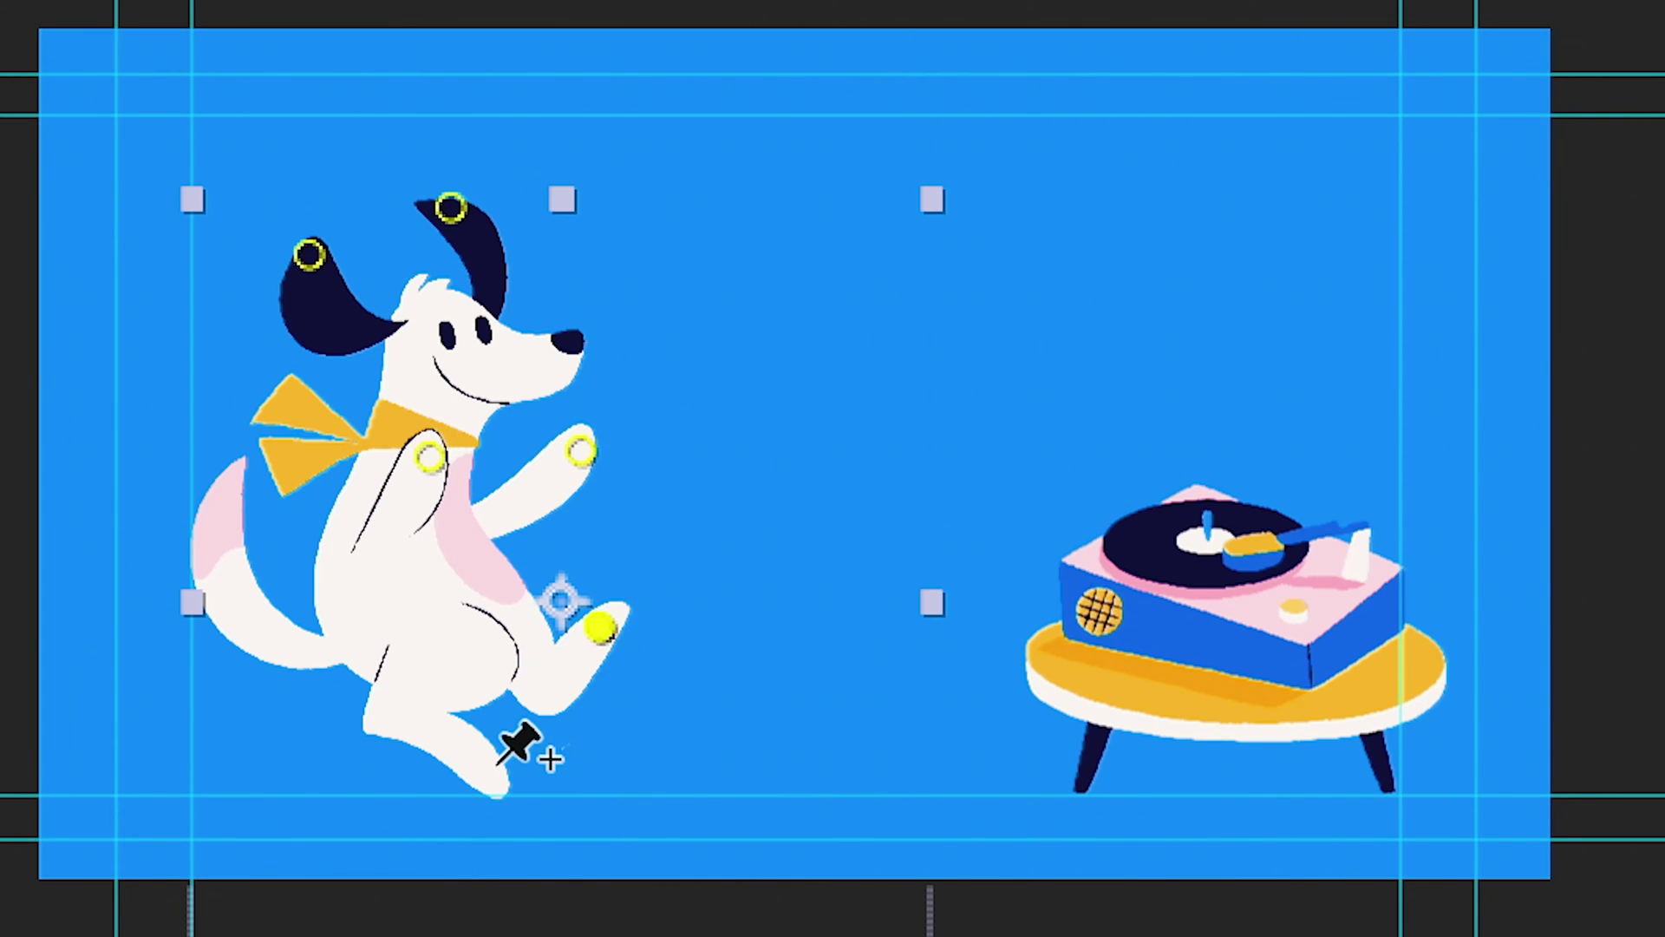
{"action": "left_click", "coordinate": [490, 770]}
{"action": "left_click", "coordinate": [239, 478]}
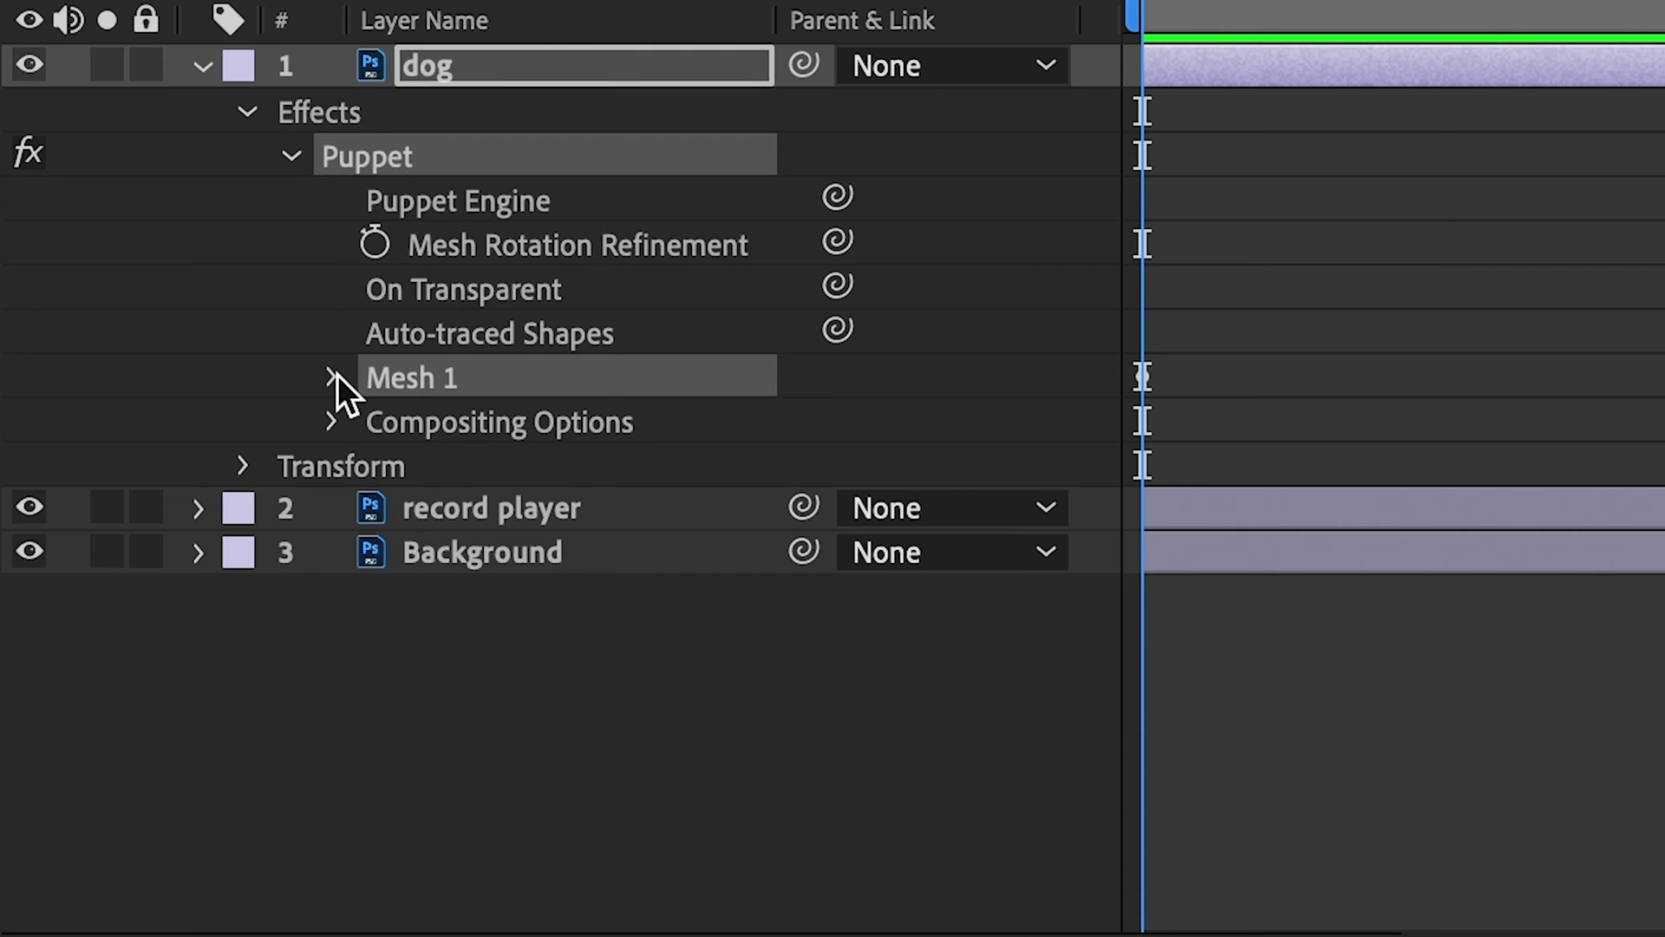
- Twirl open Mesh 1 and Deform on the dog layer to list Puppet Pins 1–7
{"action": "left_click", "coordinate": [335, 377]}
{"action": "left_click", "coordinate": [376, 512]}
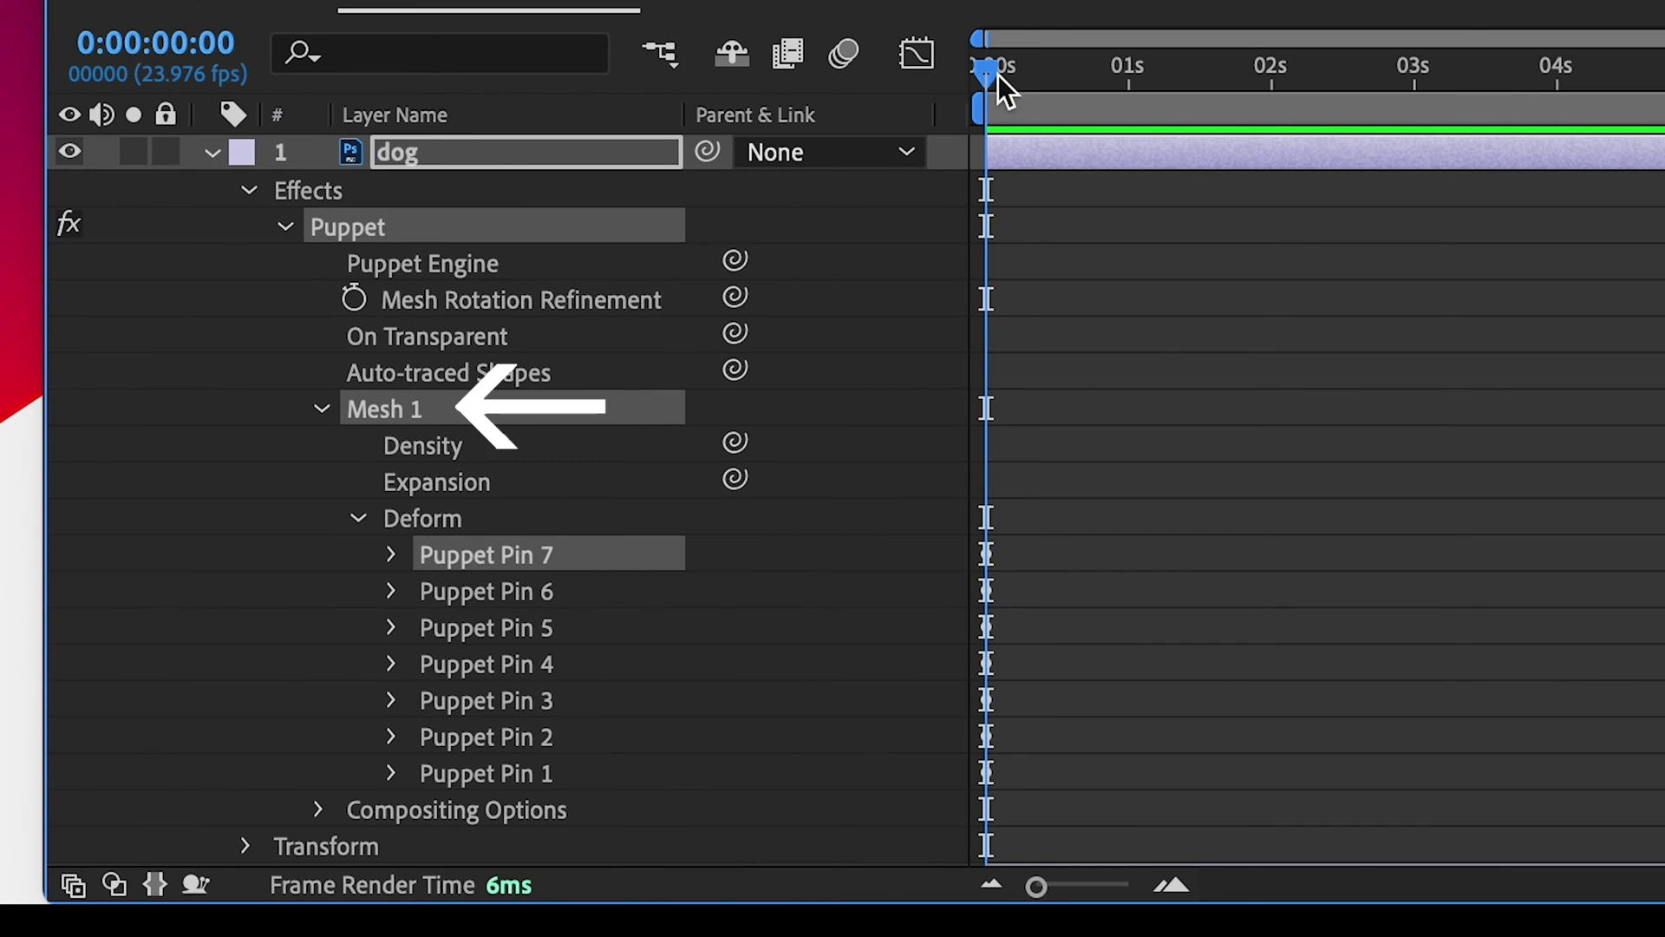
{"action": "left_click_drag", "start_coordinate": [996, 74], "coordinate": [1004, 74]}
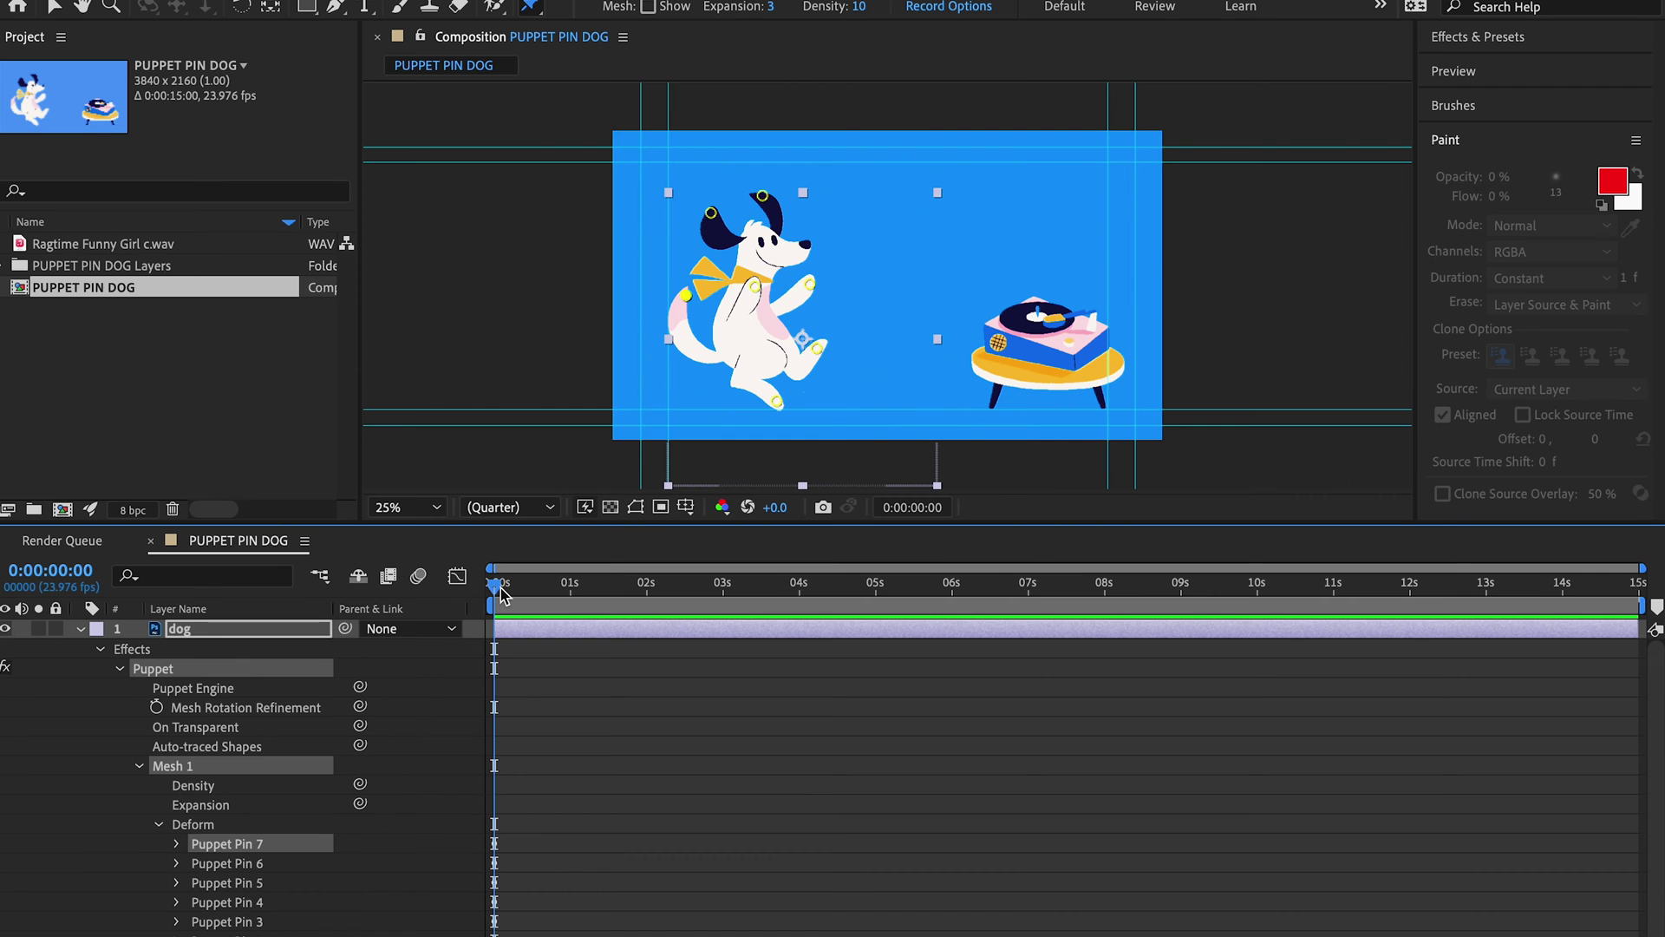
- At 0:00:00:05, drag Puppet Pin 1 upward to raise the left ear, keying its Position
{"action": "left_click_drag", "start_coordinate": [499, 593], "coordinate": [536, 595]}
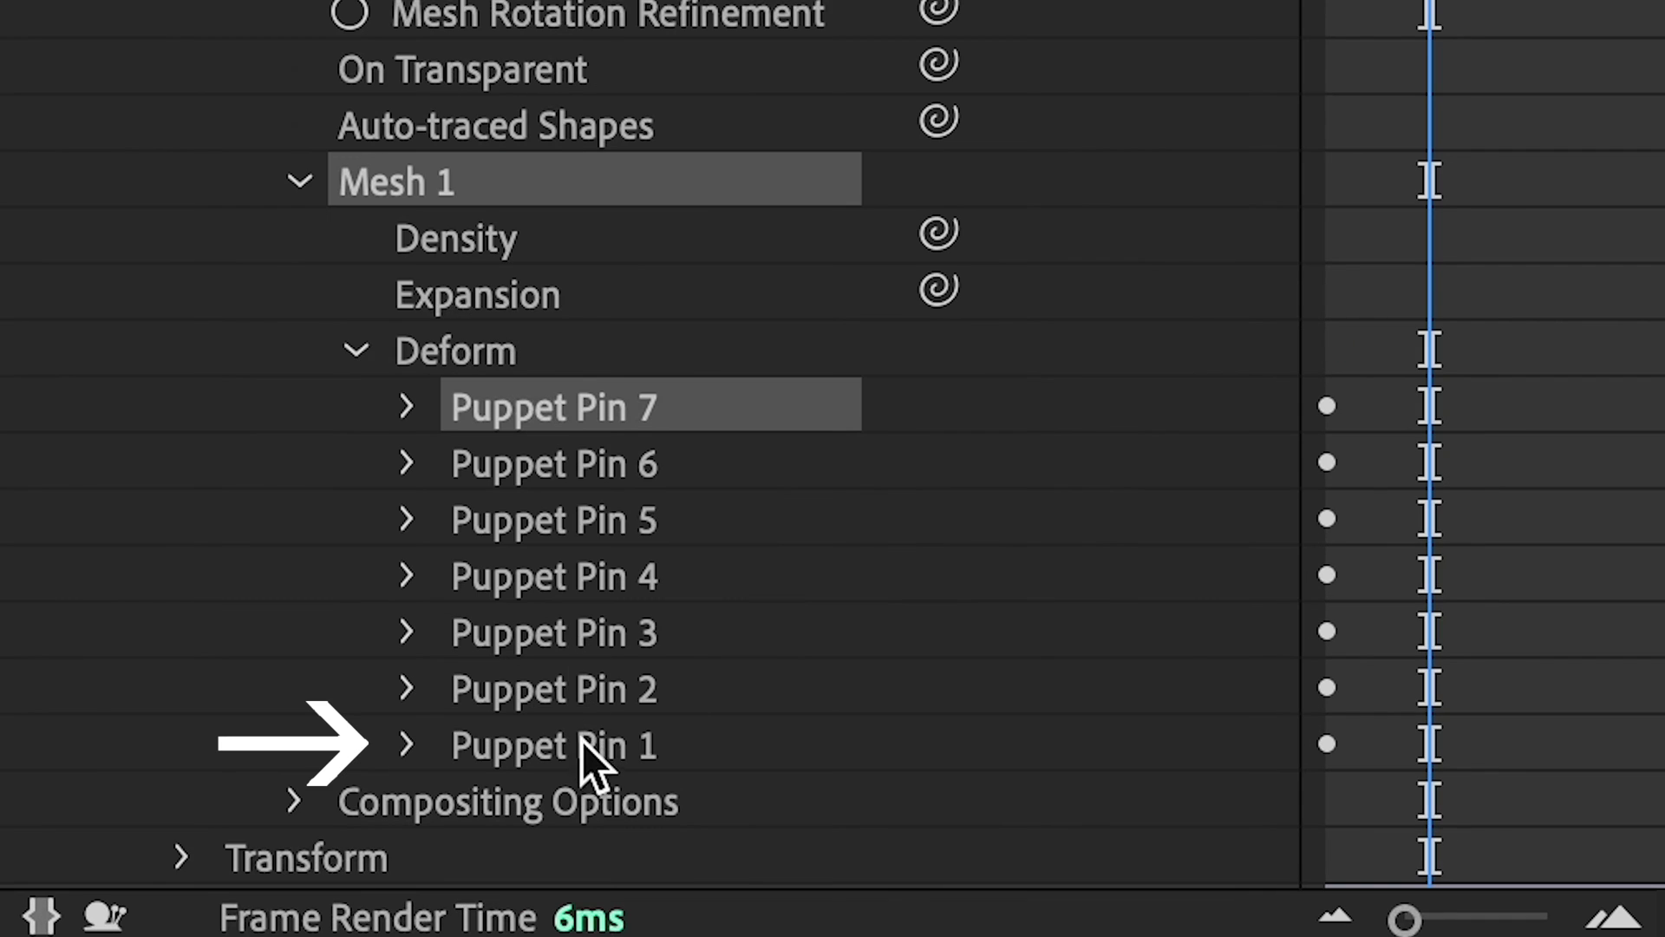
{"action": "left_click", "coordinate": [238, 936]}
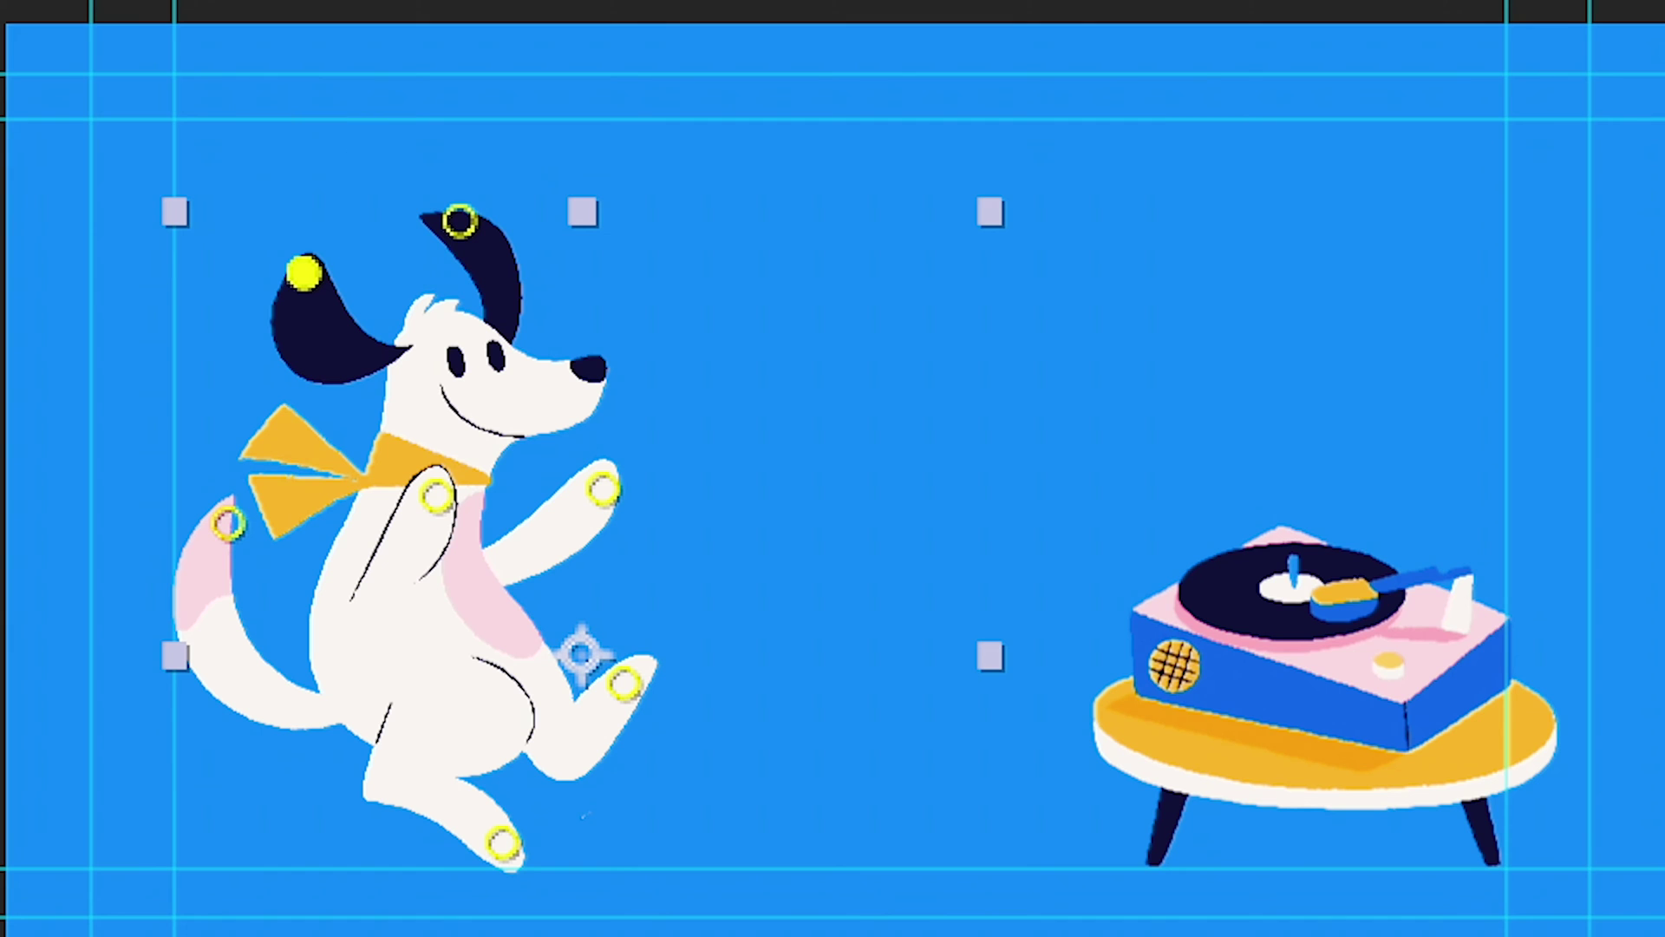
{"action": "key", "text": "v"}
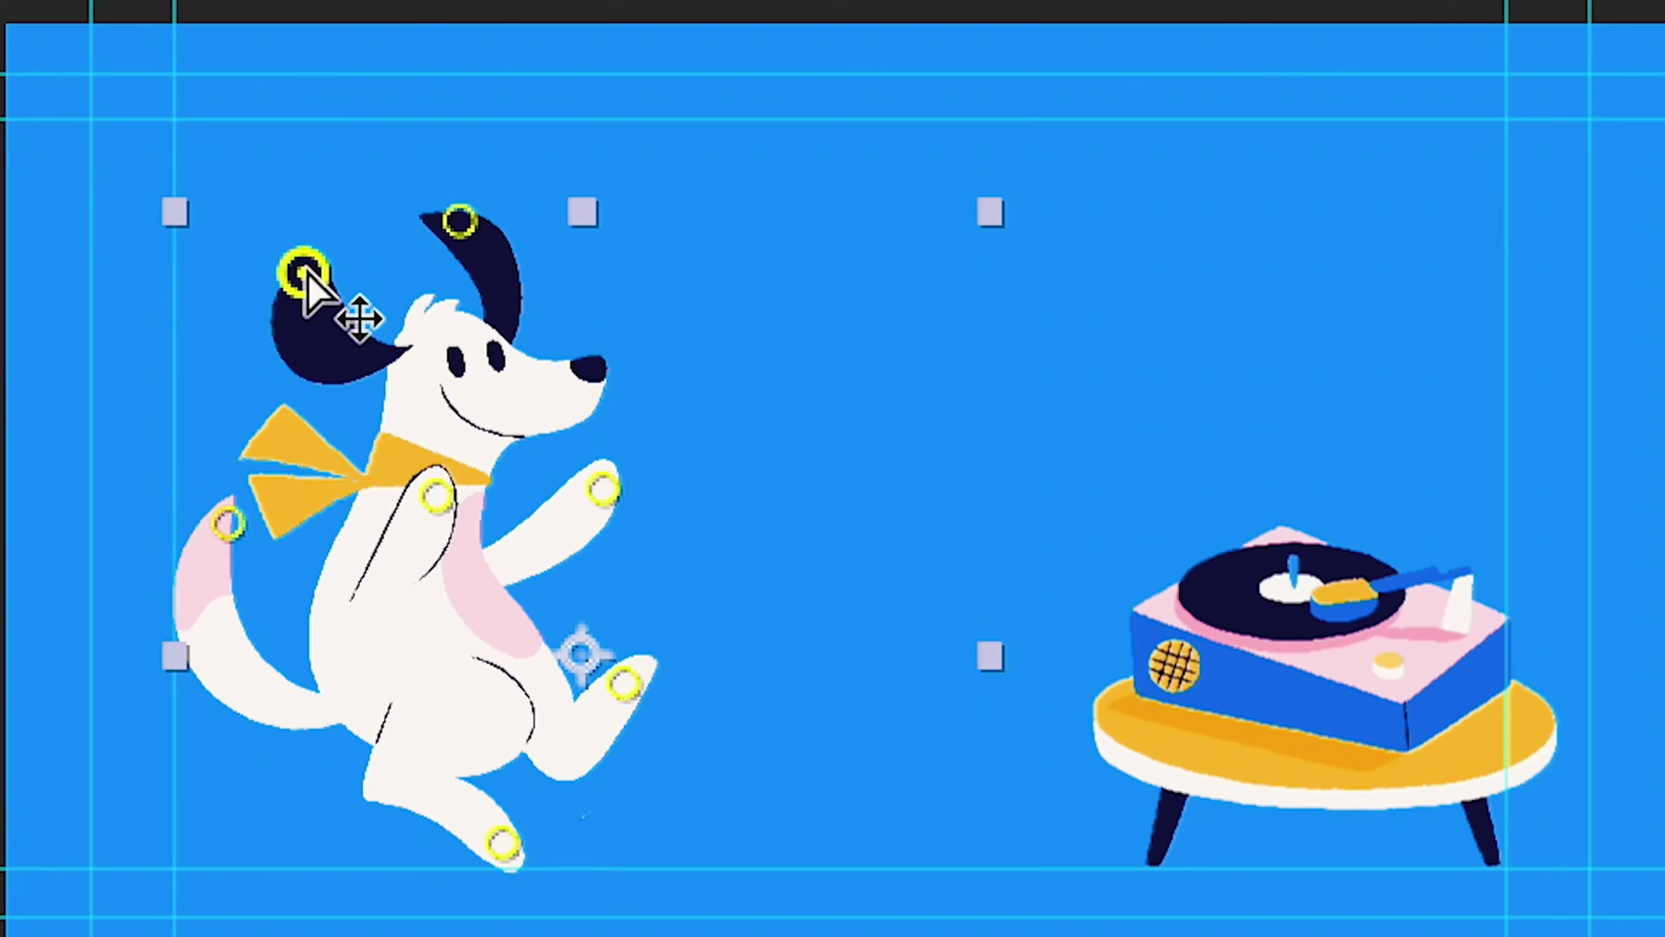
{"action": "left_click_drag", "start_coordinate": [307, 271], "coordinate": [357, 130]}
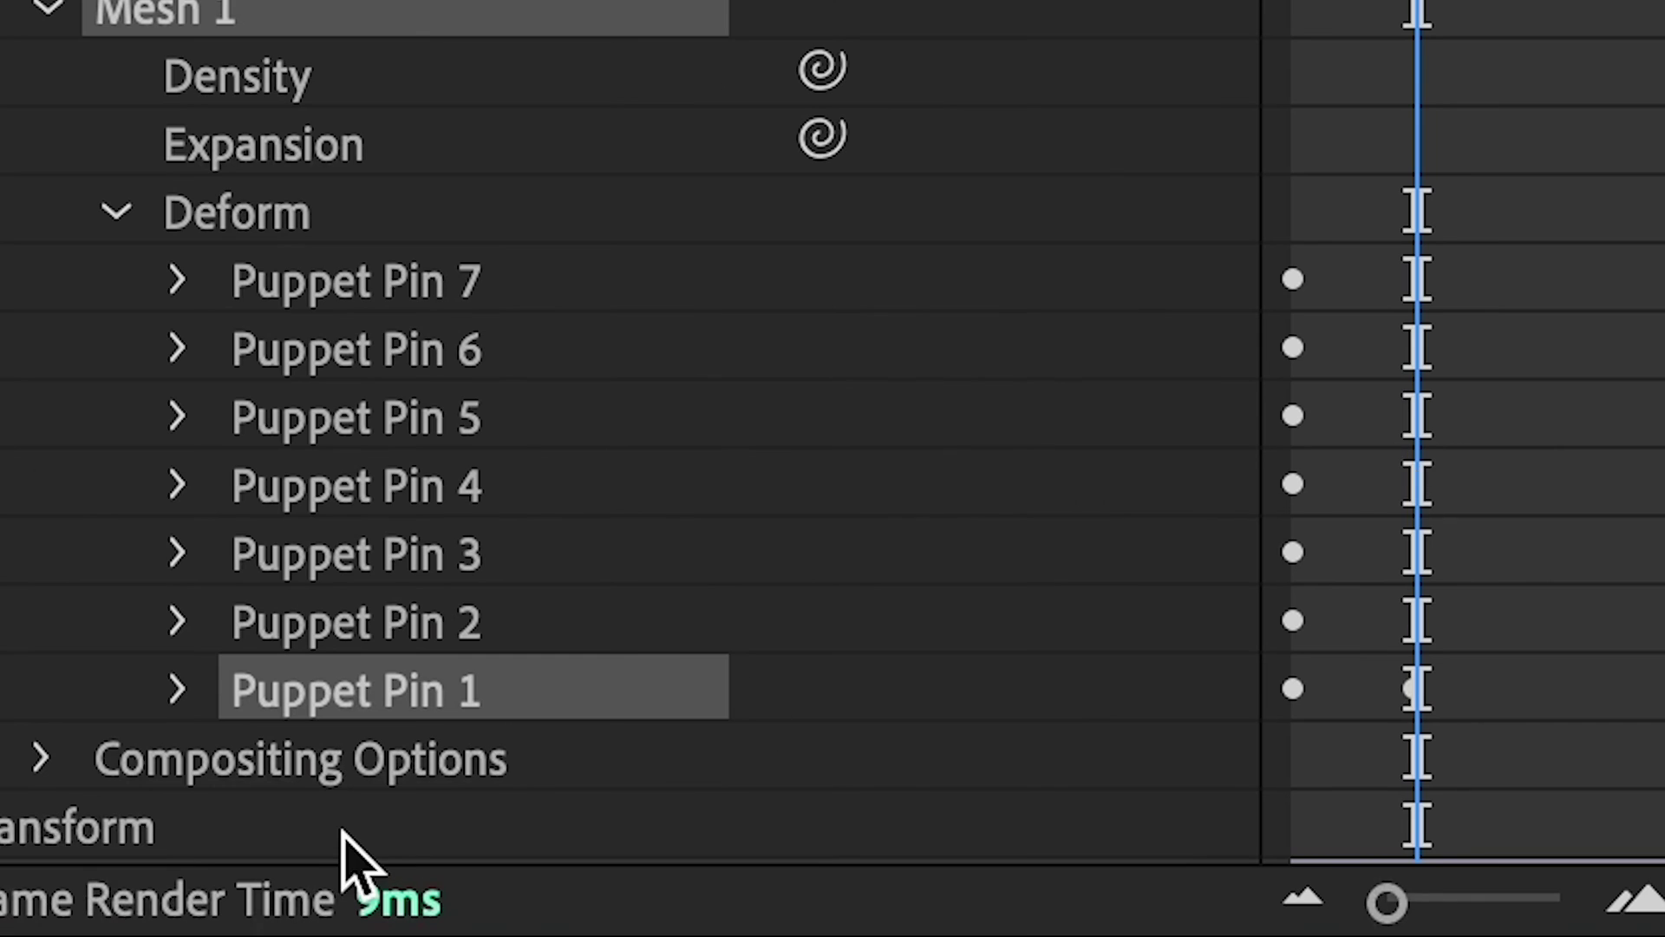
{"action": "left_click", "coordinate": [178, 690]}
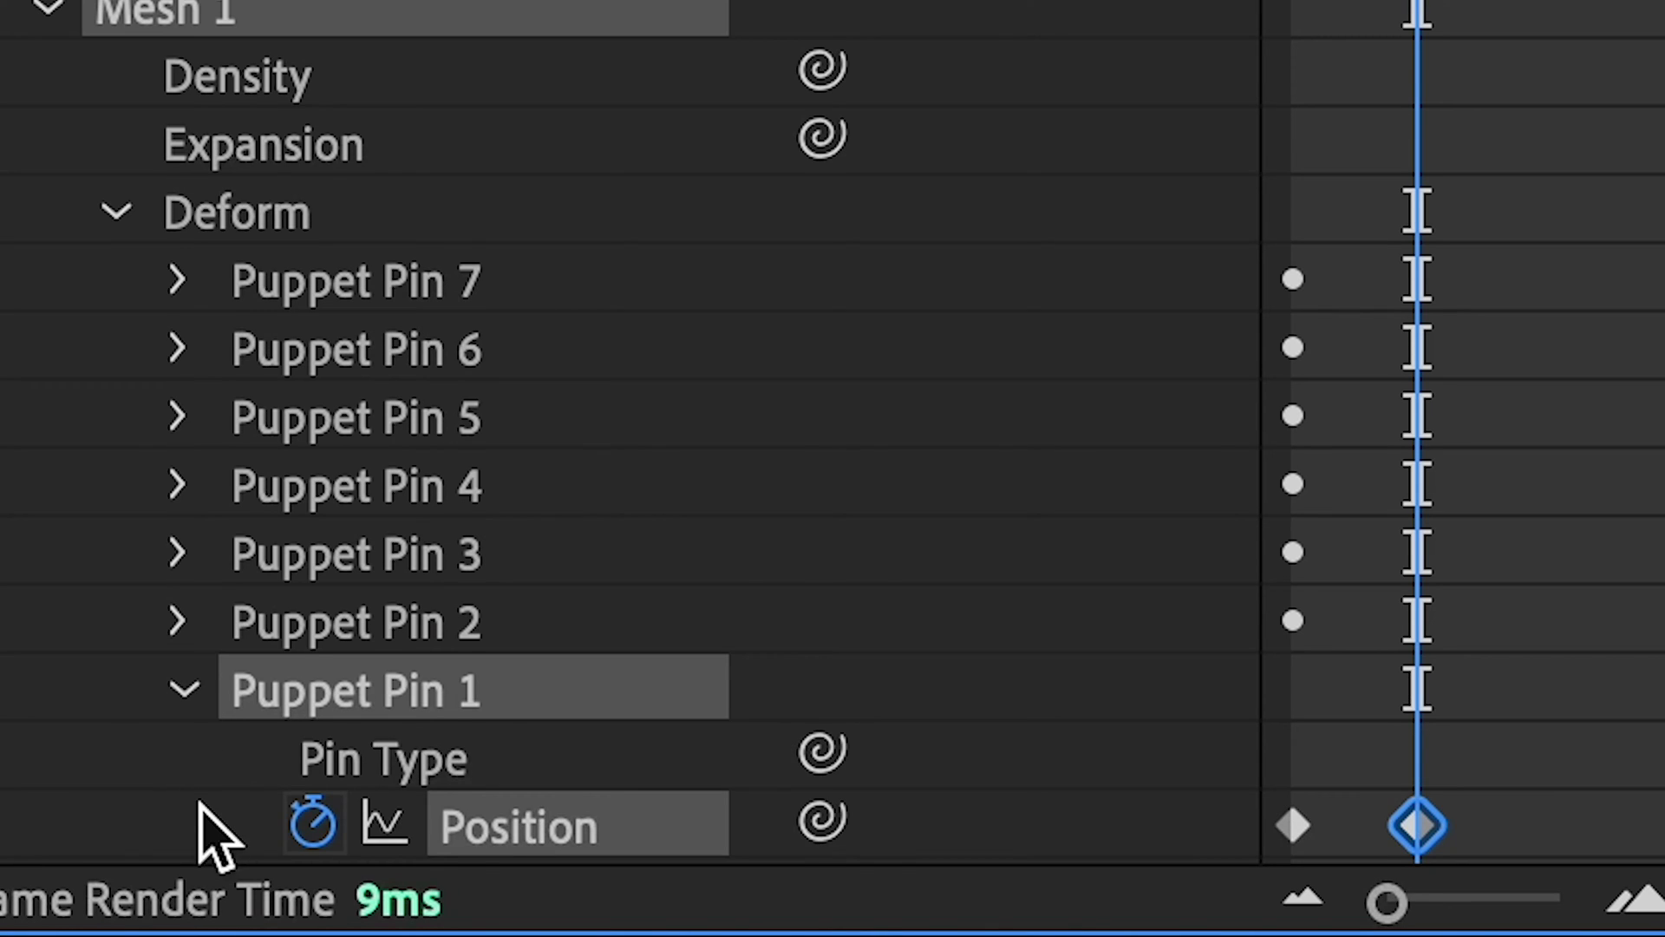
{"action": "scroll", "coordinate": [207, 824], "scroll_direction": "down", "scroll_amount": 3}
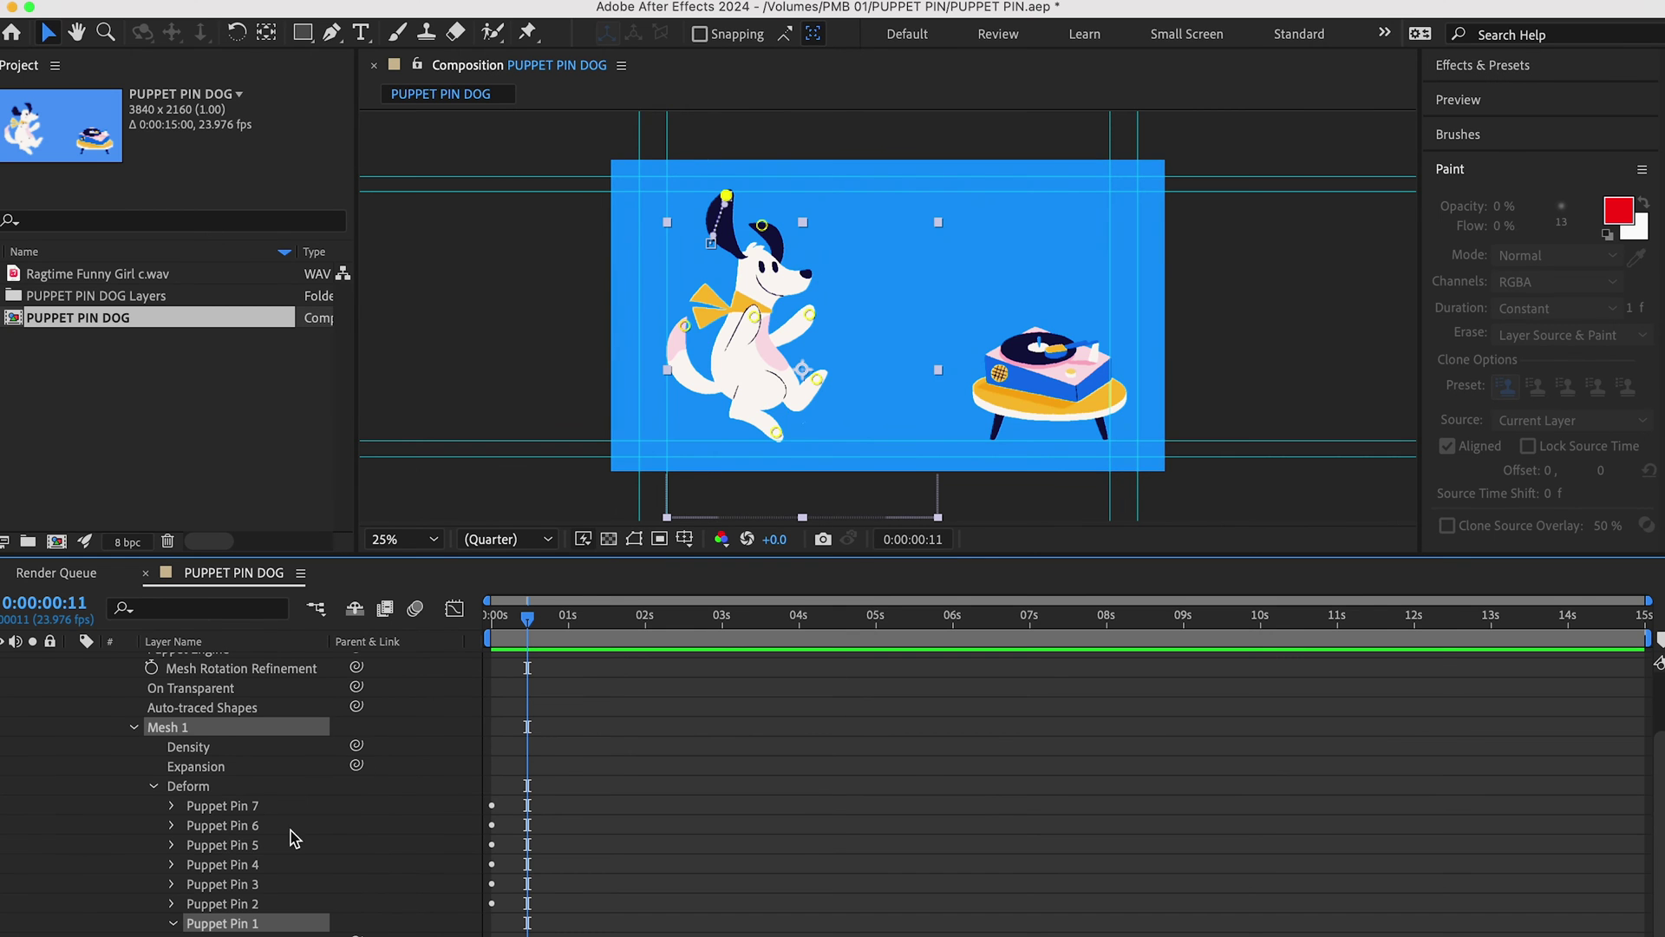
- Preview from the start, then bend the ear upward again near 0:00:00:08 for another keyframe
{"action": "left_click_drag", "start_coordinate": [531, 623], "coordinate": [464, 621]}
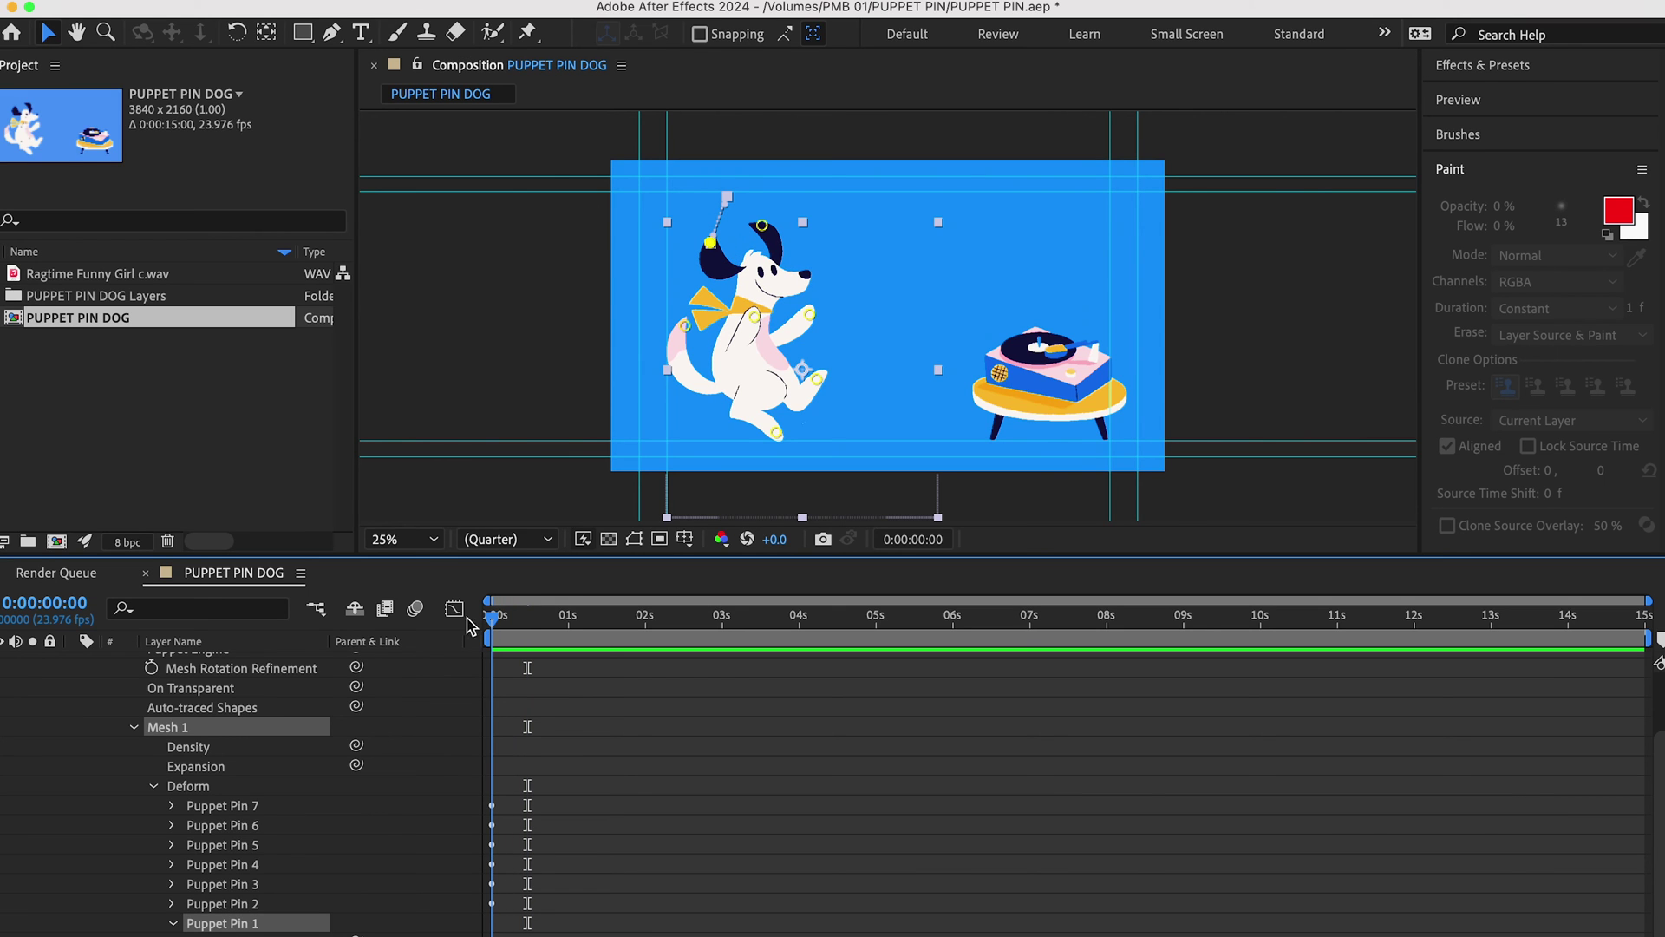
{"action": "key", "text": "space"}
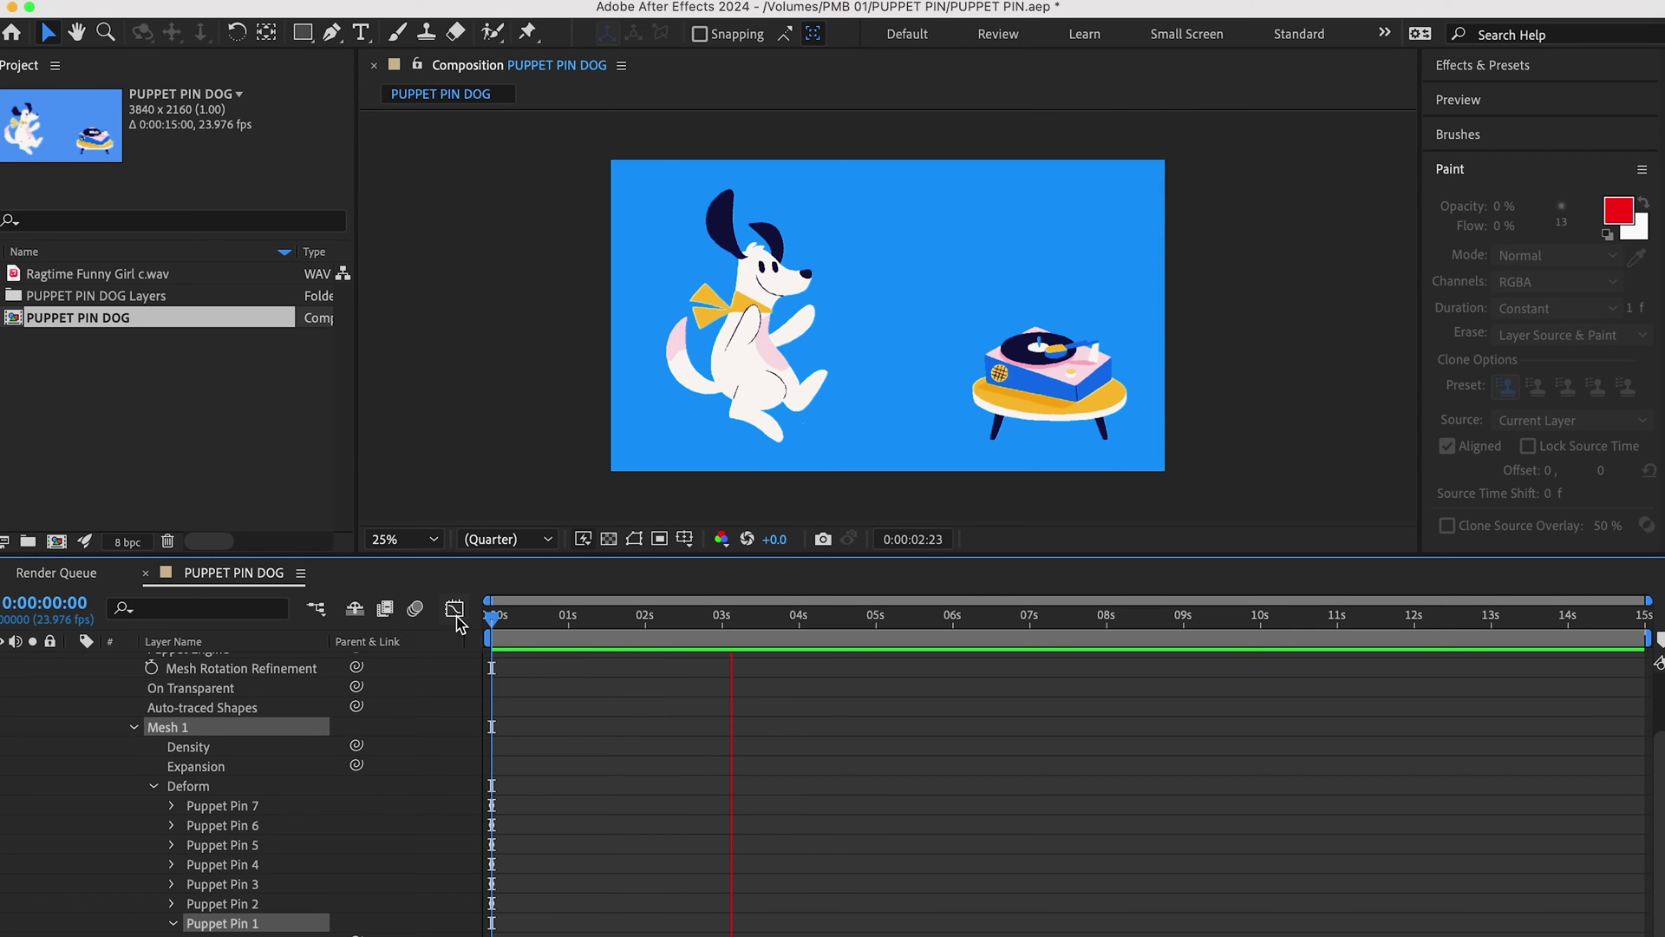
{"action": "left_click_drag", "start_coordinate": [598, 623], "coordinate": [519, 624]}
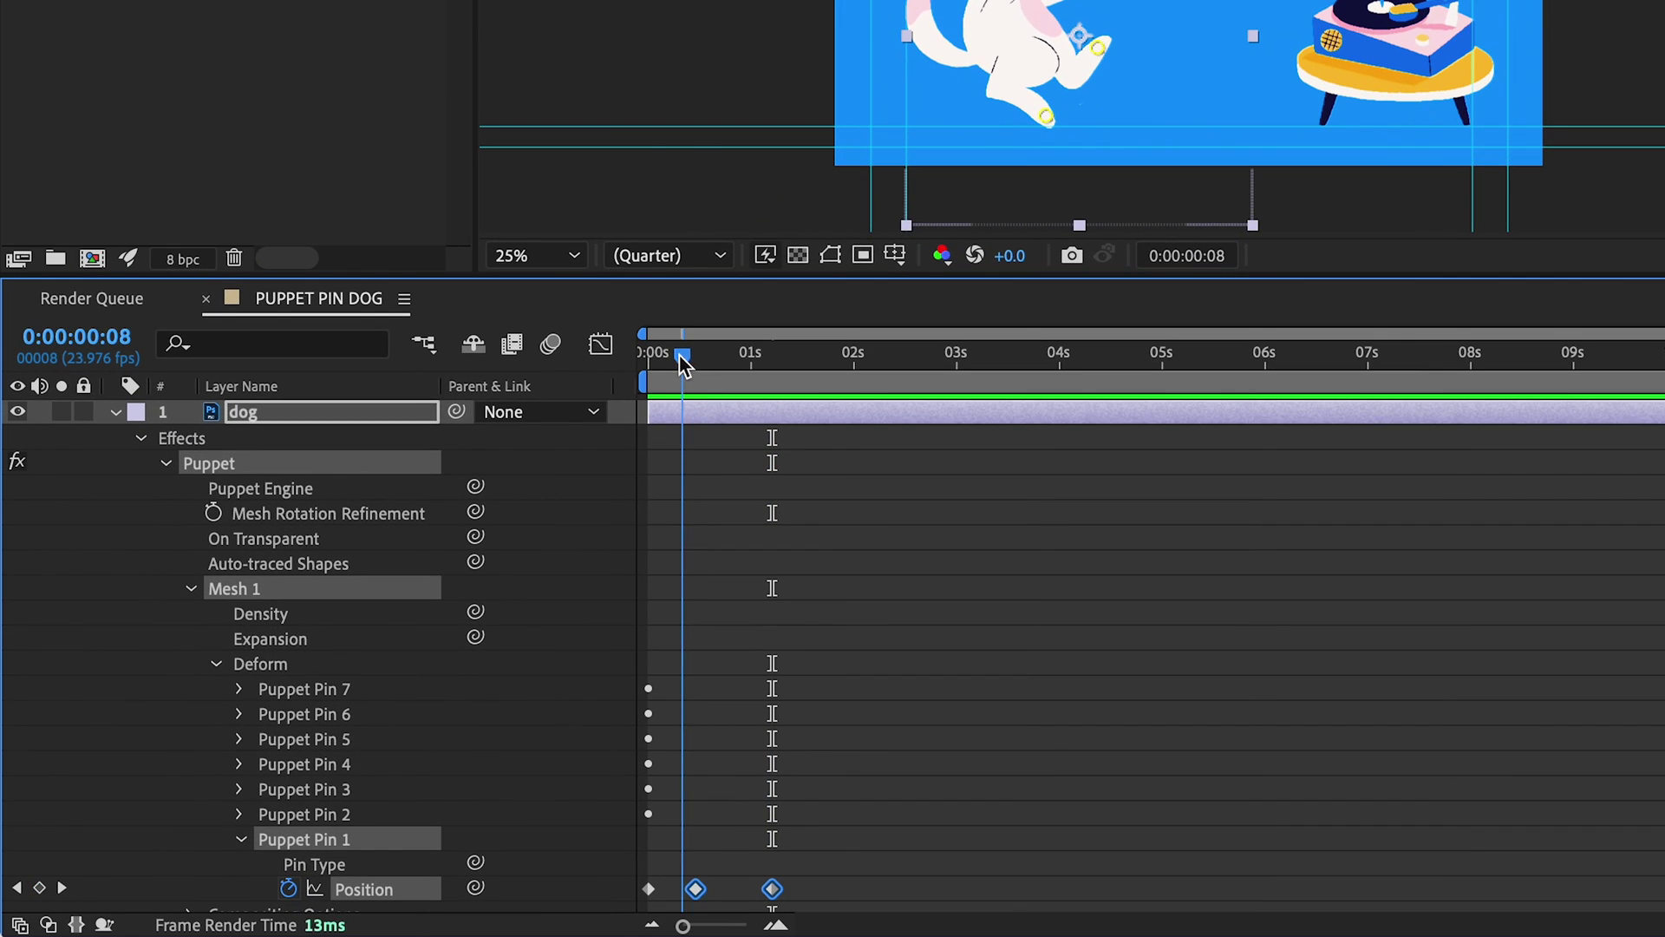
{"action": "left_click_drag", "start_coordinate": [682, 359], "coordinate": [828, 369]}
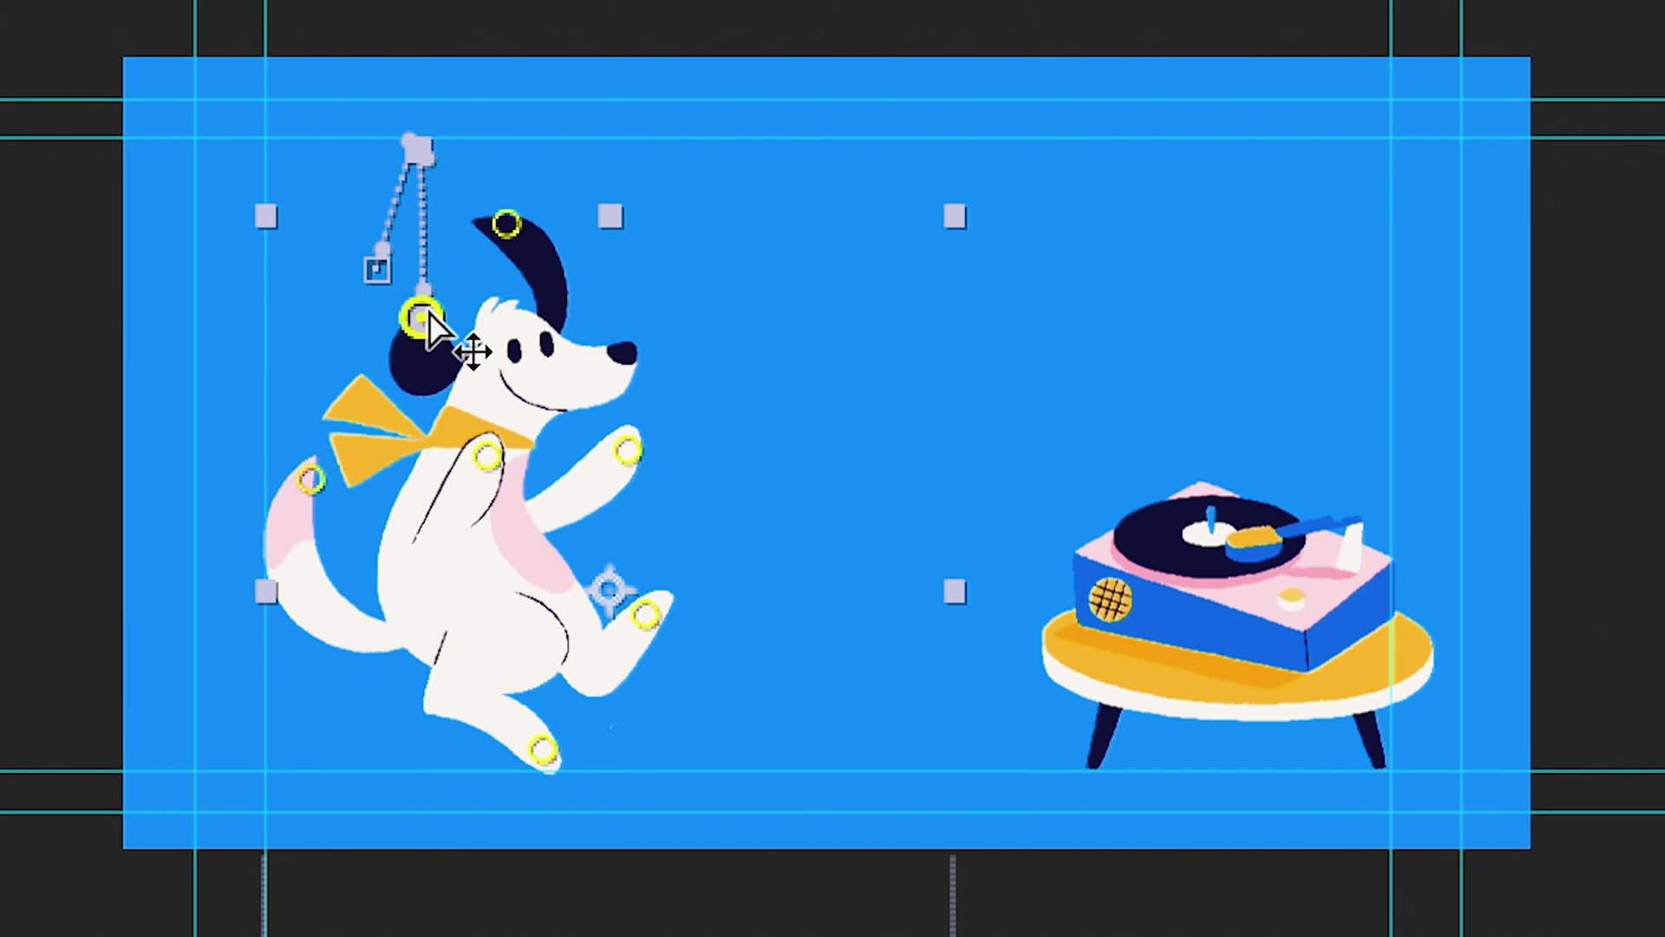
{"action": "left_click_drag", "start_coordinate": [421, 317], "coordinate": [382, 198]}
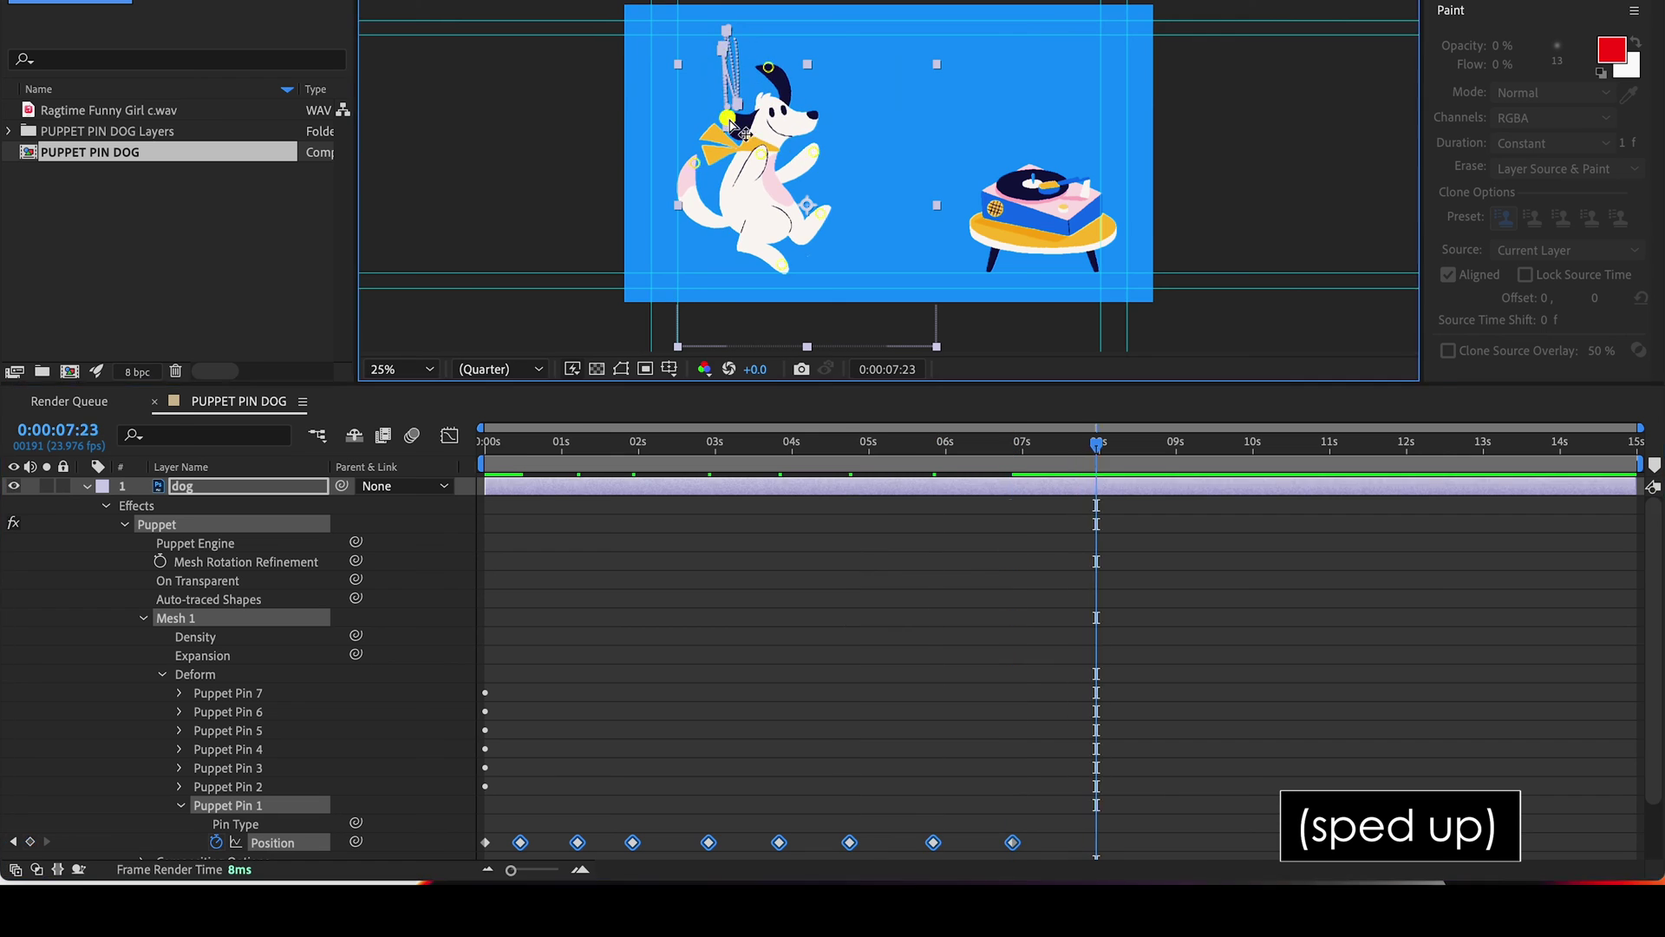
- Keyframe Puppet Pin 2, the head pin, through about eight seconds
{"action": "left_click", "coordinate": [529, 444]}
{"action": "mouse_move", "coordinate": [536, 447]}
{"action": "left_mouse_down"}
{"action": "mouse_move", "coordinate": [636, 426]}
{"action": "mouse_move", "coordinate": [716, 455]}
{"action": "mouse_move", "coordinate": [938, 443]}
{"action": "mouse_move", "coordinate": [1005, 505]}
{"action": "mouse_move", "coordinate": [1015, 446]}
{"action": "mouse_move", "coordinate": [1249, 444]}
{"action": "left_mouse_up"}
{"action": "key", "text": "Home"}
{"action": "left_click", "coordinate": [180, 787]}
- Keyframe Puppet Pin 3, the paw pin, through successive poses starting at 0:00:01:22
{"action": "left_click", "coordinate": [180, 768]}
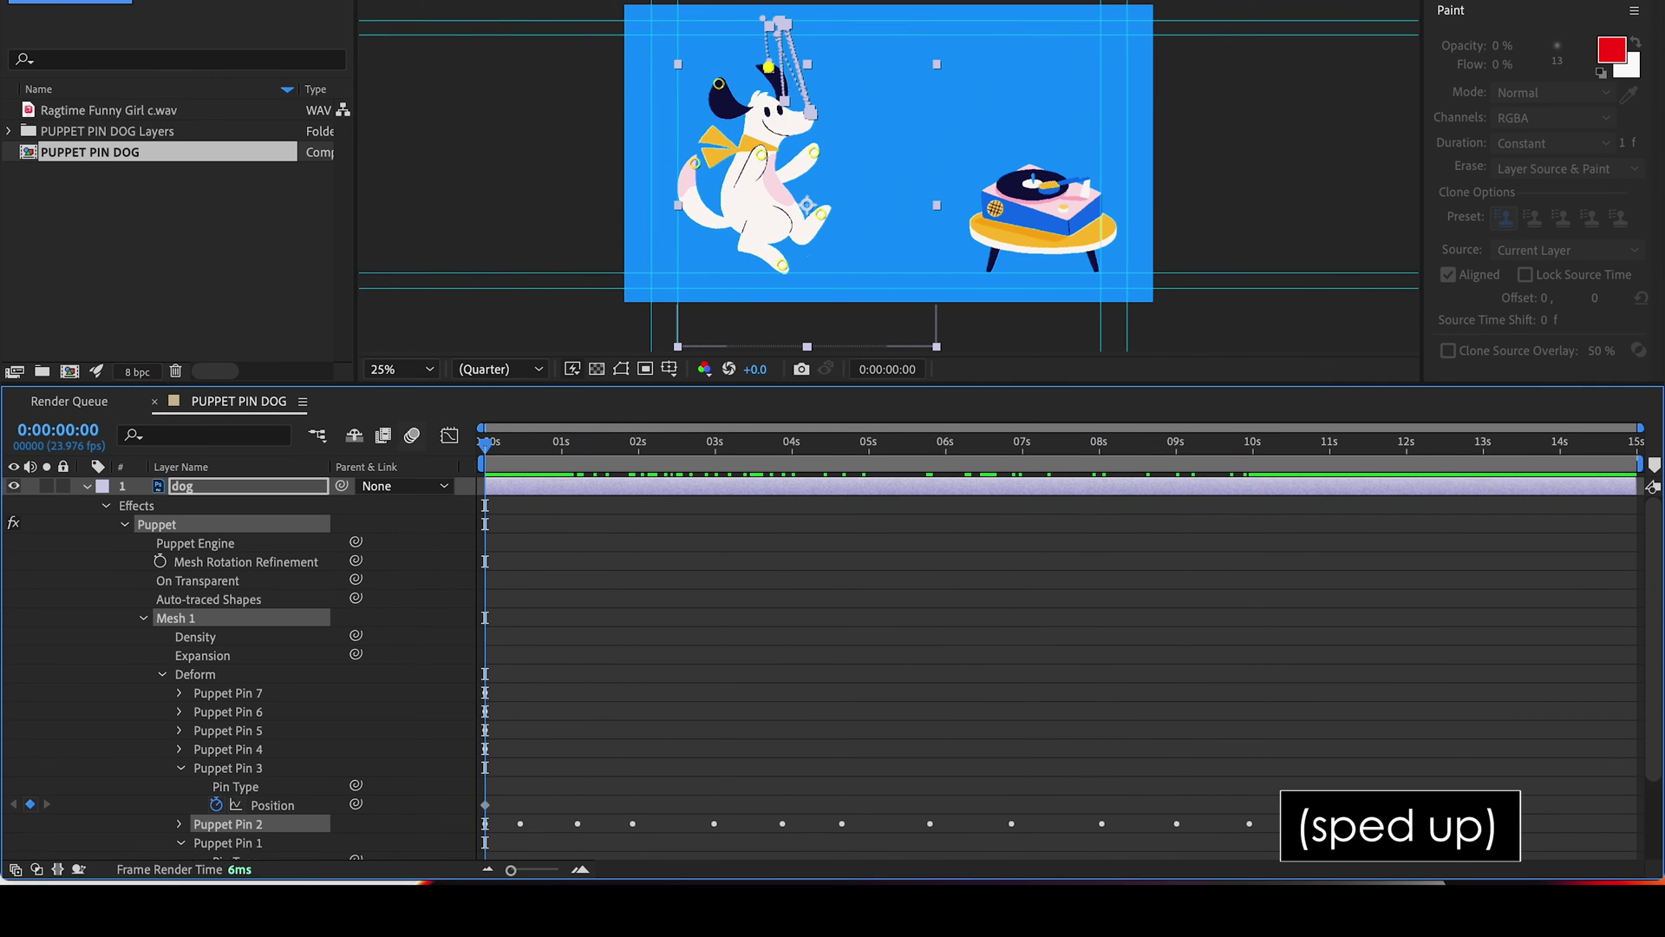
{"action": "left_click_drag", "start_coordinate": [811, 156], "coordinate": [829, 173]}
{"action": "left_click_drag", "start_coordinate": [520, 445], "coordinate": [633, 444]}
{"action": "left_click_drag", "start_coordinate": [811, 156], "coordinate": [829, 173]}
{"action": "left_click_drag", "start_coordinate": [633, 444], "coordinate": [1249, 444]}
{"action": "key", "text": "Home"}
{"action": "left_click", "coordinate": [180, 767]}
- Keyframe Puppet Pin 4, the chest pin, through poses reaching about ten seconds
{"action": "left_click", "coordinate": [181, 748]}
{"action": "left_click_drag", "start_coordinate": [761, 155], "coordinate": [770, 167]}
{"action": "left_click_drag", "start_coordinate": [486, 444], "coordinate": [1249, 444]}
{"action": "key", "text": "Home"}
{"action": "left_click_drag", "start_coordinate": [486, 444], "coordinate": [520, 444]}
{"action": "left_click", "coordinate": [181, 748]}
- Keyframe Puppet Pin 5, the foot pin, through several poses up to 0:00:05:20
{"action": "left_click", "coordinate": [181, 731]}
{"action": "mouse_move", "coordinate": [822, 187]}
{"action": "left_mouse_down"}
{"action": "mouse_move", "coordinate": [833, 197]}
{"action": "mouse_move", "coordinate": [833, 159]}
{"action": "left_mouse_up"}
{"action": "left_click_drag", "start_coordinate": [534, 444], "coordinate": [591, 444]}
{"action": "left_click_drag", "start_coordinate": [832, 159], "coordinate": [830, 182]}
{"action": "left_click_drag", "start_coordinate": [591, 444], "coordinate": [636, 444]}
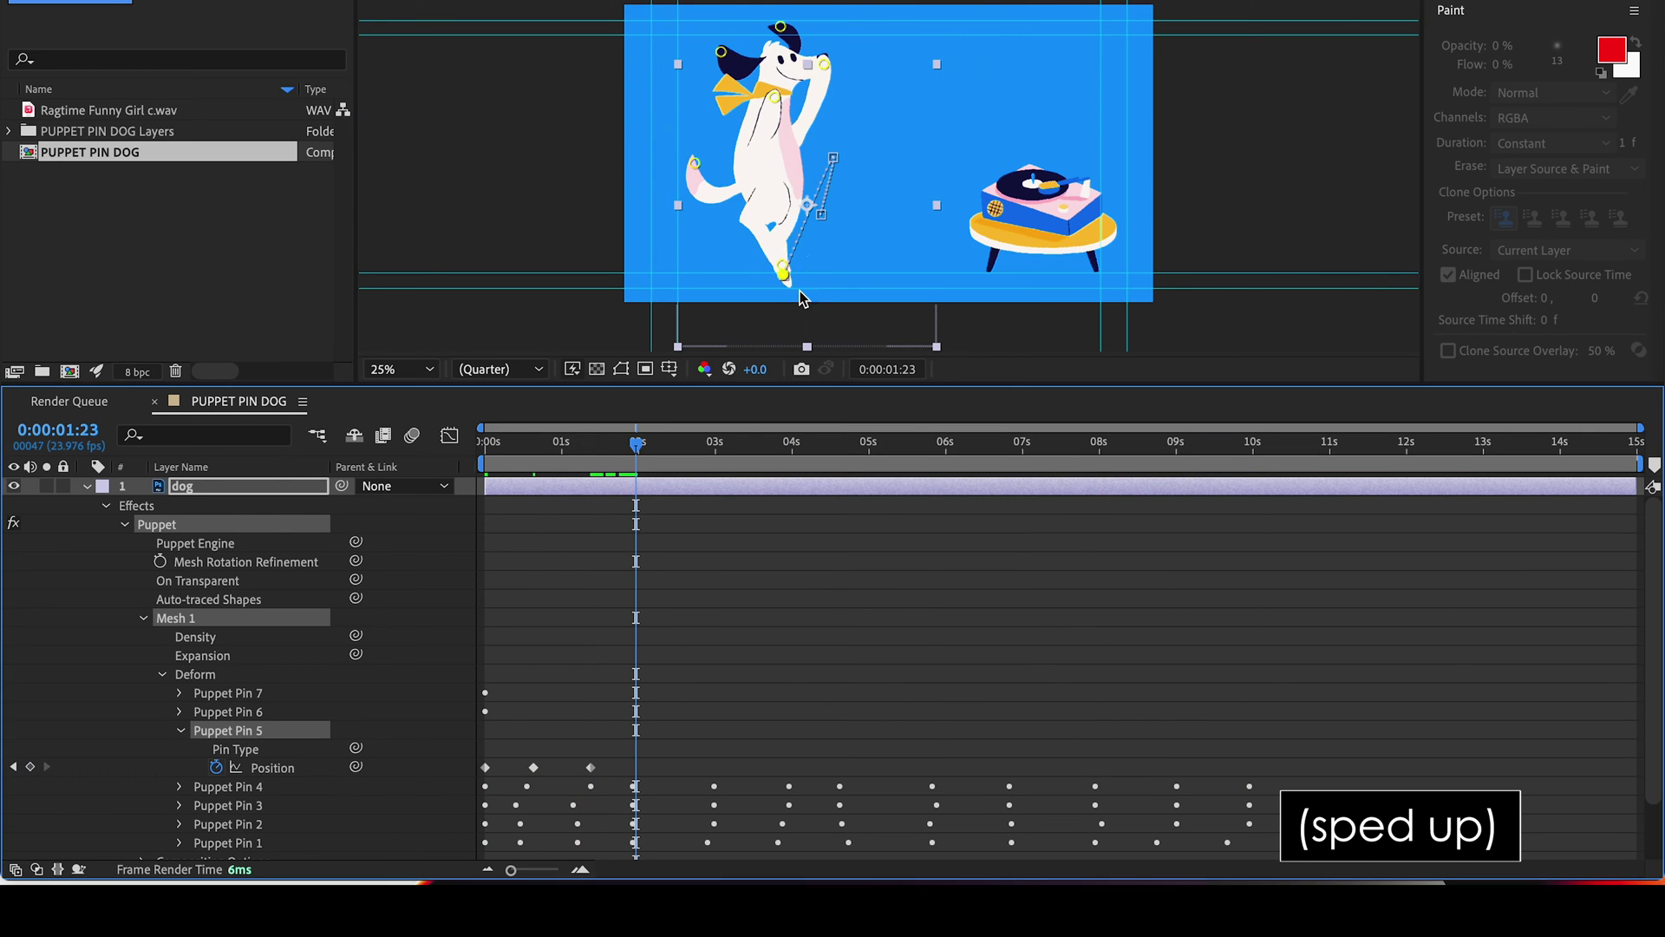
{"action": "left_click_drag", "start_coordinate": [830, 182], "coordinate": [820, 213]}
{"action": "left_click_drag", "start_coordinate": [635, 444], "coordinate": [715, 444]}
{"action": "left_click_drag", "start_coordinate": [819, 212], "coordinate": [804, 278]}
{"action": "mouse_move", "coordinate": [714, 444]}
{"action": "left_mouse_down"}
{"action": "mouse_move", "coordinate": [1252, 444]}
{"action": "mouse_move", "coordinate": [571, 444]}
{"action": "left_mouse_up"}
{"action": "left_click", "coordinate": [180, 731]}
- Keyframe Puppet Pins 6 and 7, the leg and tail pins, through about ten seconds
{"action": "left_click", "coordinate": [180, 711]}
{"action": "left_click_drag", "start_coordinate": [724, 238], "coordinate": [735, 223]}
{"action": "left_click_drag", "start_coordinate": [571, 444], "coordinate": [708, 444]}
{"action": "left_click_drag", "start_coordinate": [738, 224], "coordinate": [815, 208]}
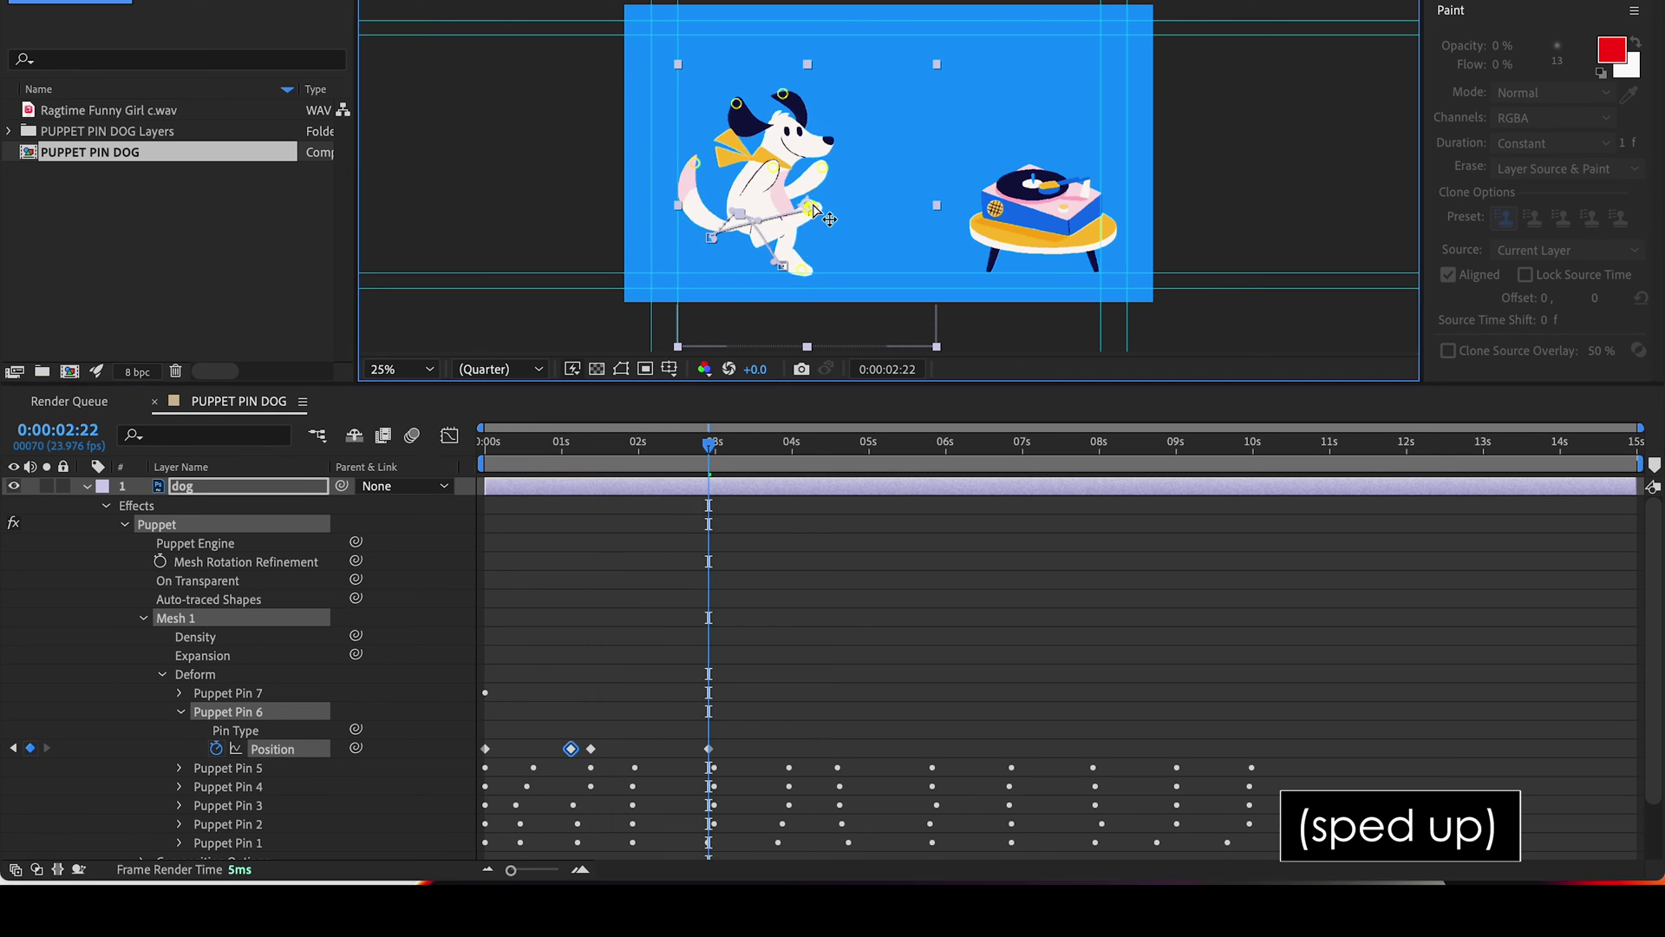
{"action": "left_click_drag", "start_coordinate": [849, 444], "coordinate": [1023, 444]}
{"action": "left_click_drag", "start_coordinate": [802, 217], "coordinate": [811, 186]}
{"action": "mouse_move", "coordinate": [1023, 444]}
{"action": "left_mouse_down"}
{"action": "mouse_move", "coordinate": [1107, 444]}
{"action": "mouse_move", "coordinate": [1263, 444]}
{"action": "left_mouse_up"}
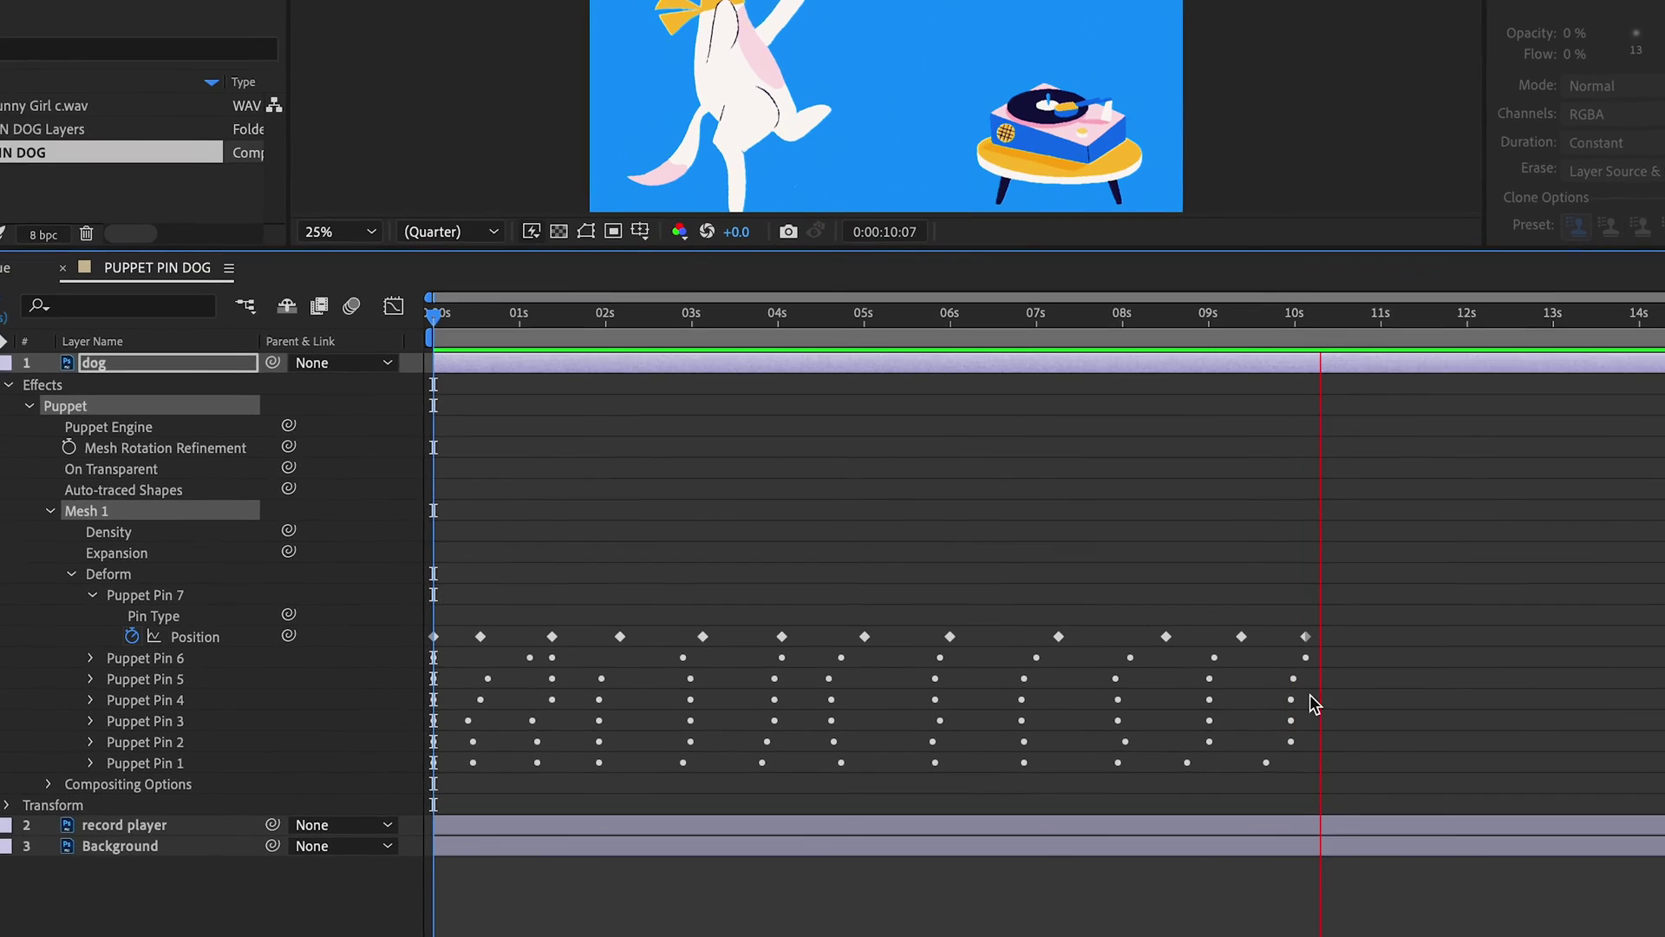
- Stop the preview and compress Puppet Pin 7's Position keyframes to end at 0:00:06:03
{"action": "key", "text": "space"}
{"action": "left_click_drag", "start_coordinate": [1392, 173], "coordinate": [991, 170]}
{"action": "key", "text": "alt+bracketright"}
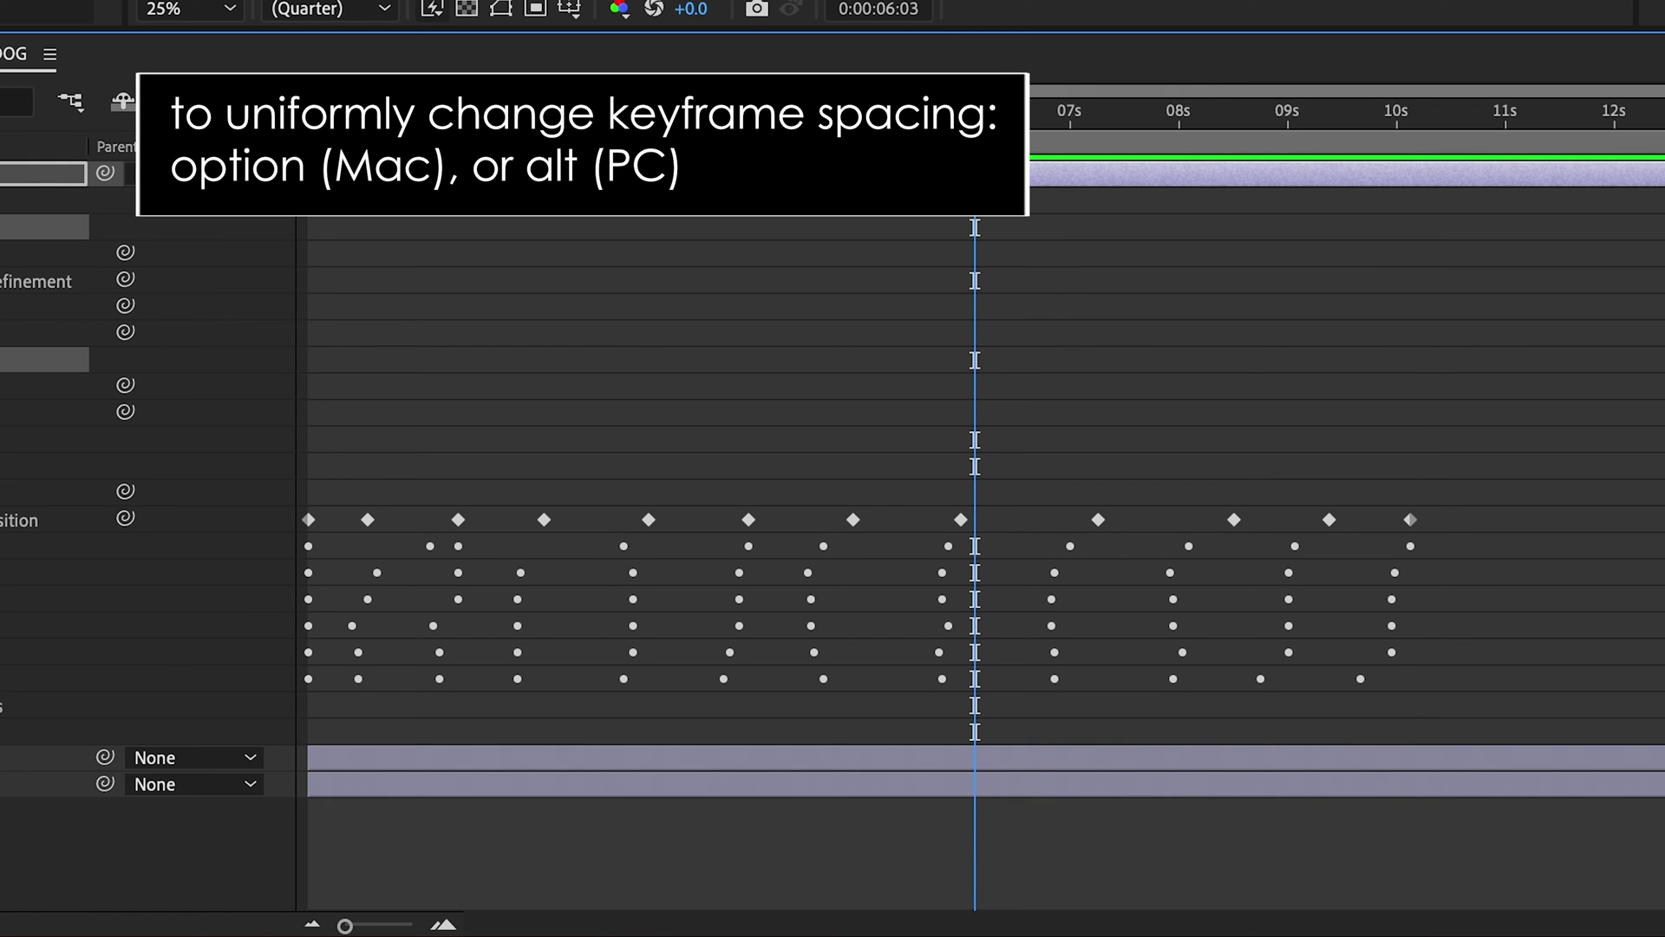
{"action": "left_click_drag", "start_coordinate": [1468, 514], "coordinate": [268, 503]}
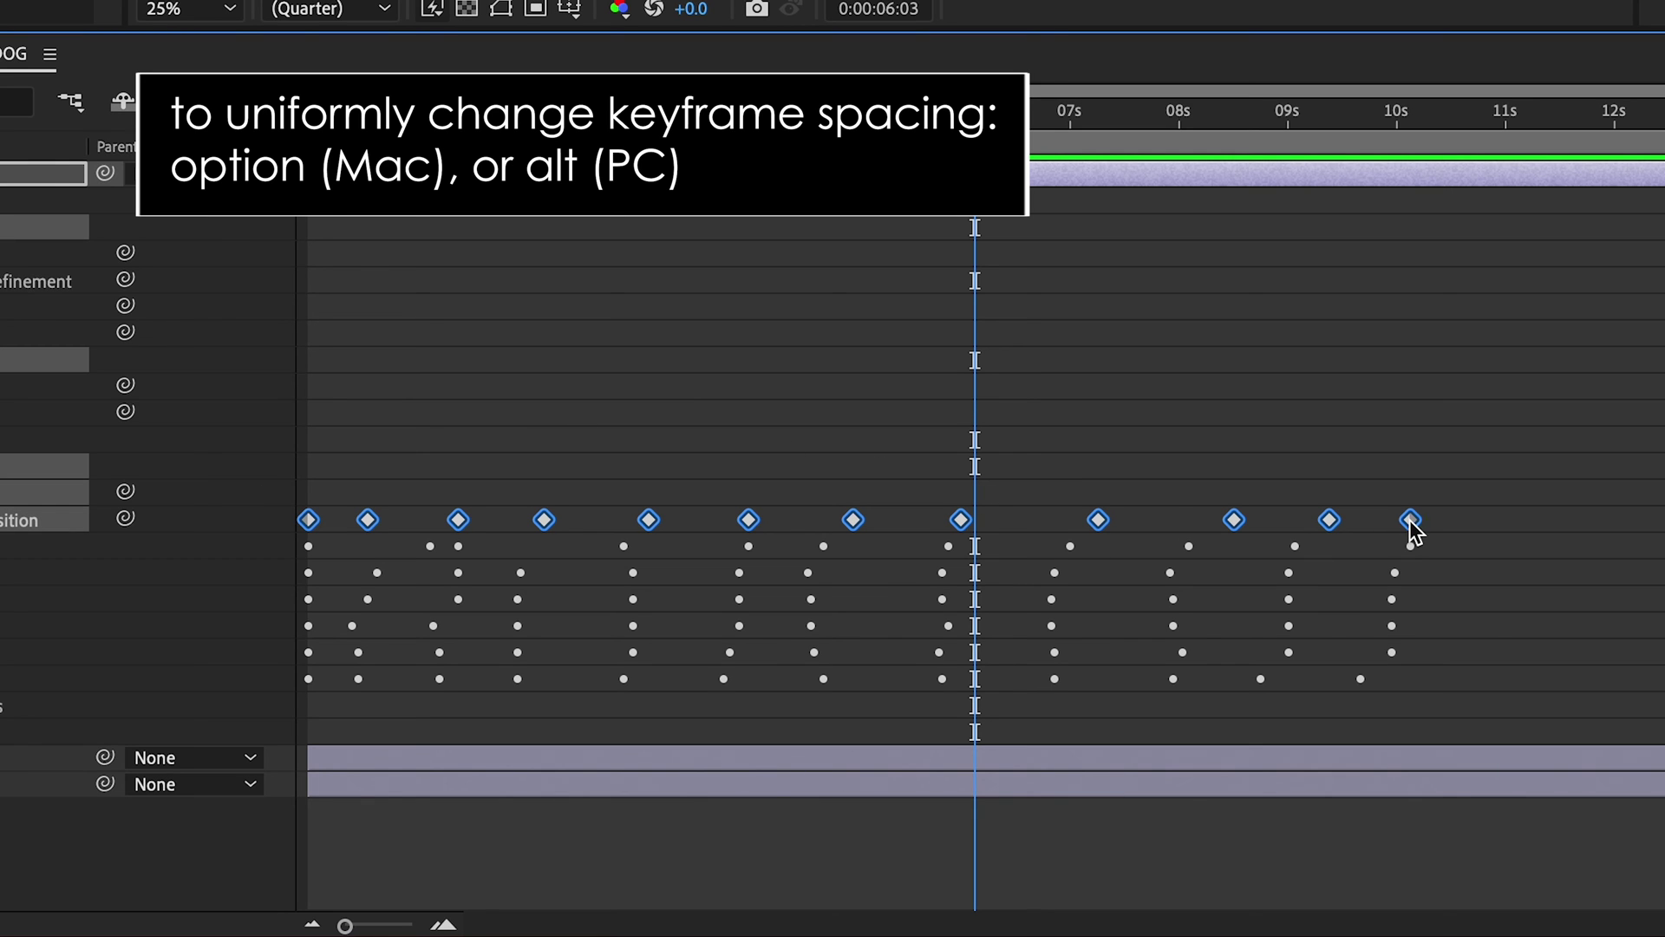
{"action": "left_click_drag", "start_coordinate": [1412, 524], "coordinate": [977, 576]}
- Compress the next three pins' Position keyframes so each run ends at 0:00:06:03
{"action": "key", "text": "p"}
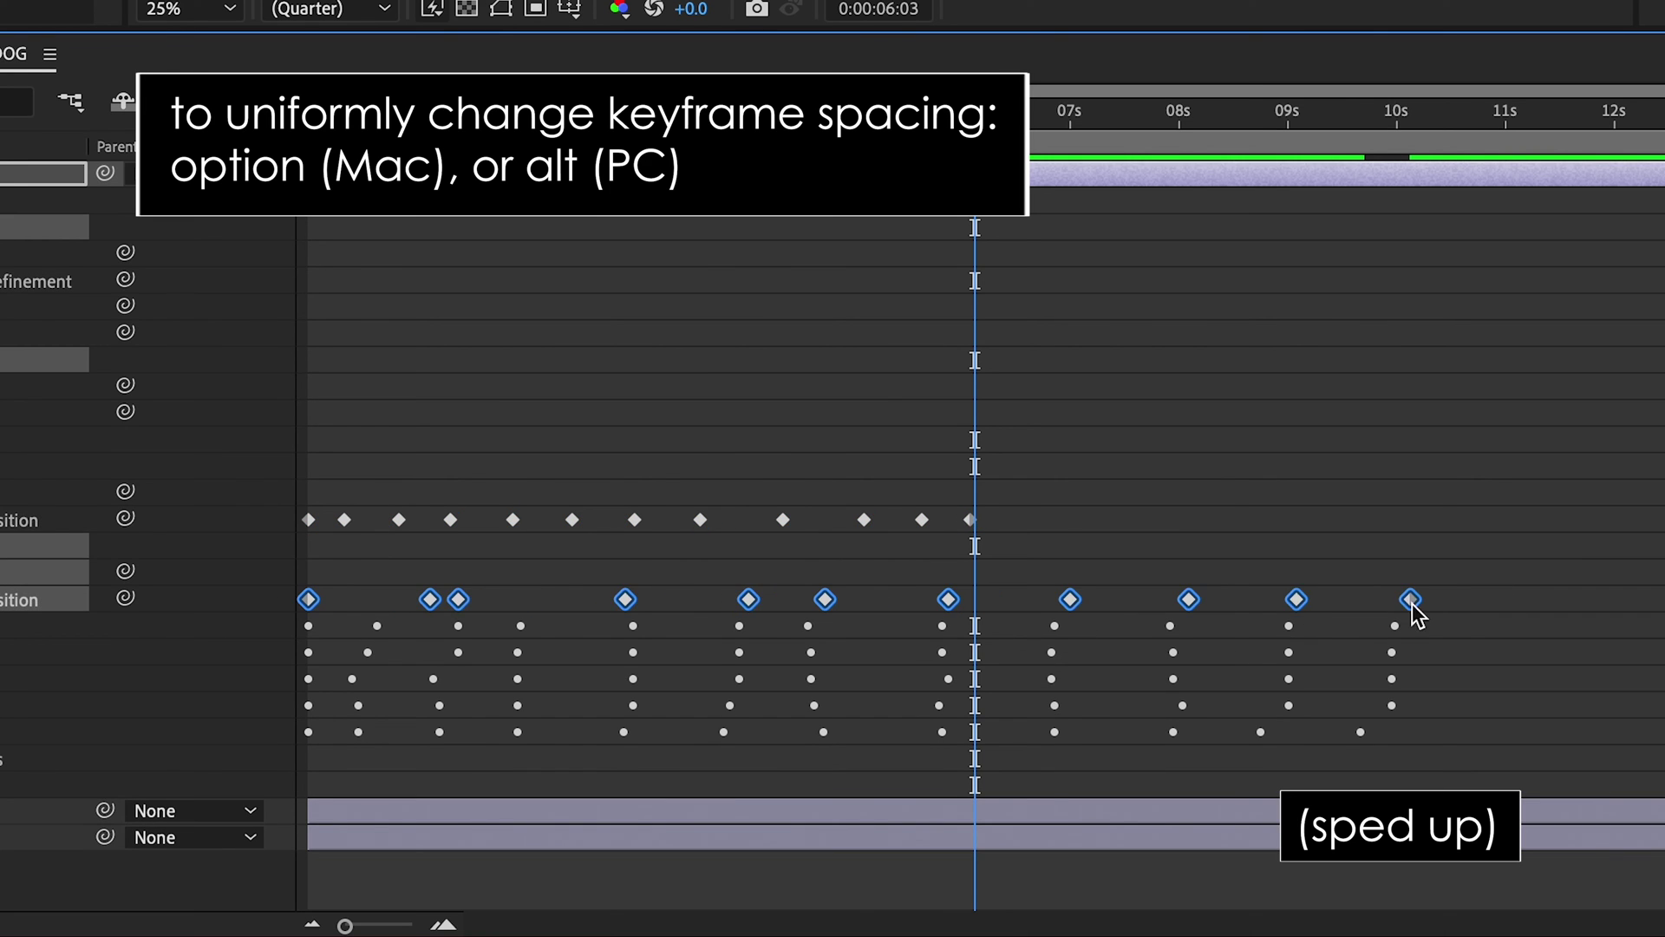
{"action": "left_click_drag", "start_coordinate": [1411, 601], "coordinate": [966, 598]}
{"action": "key", "text": "ctrl+Down"}
{"action": "key", "text": "p"}
{"action": "key", "text": "ctrl+alt+a"}
{"action": "left_click_drag", "start_coordinate": [1395, 572], "coordinate": [967, 574]}
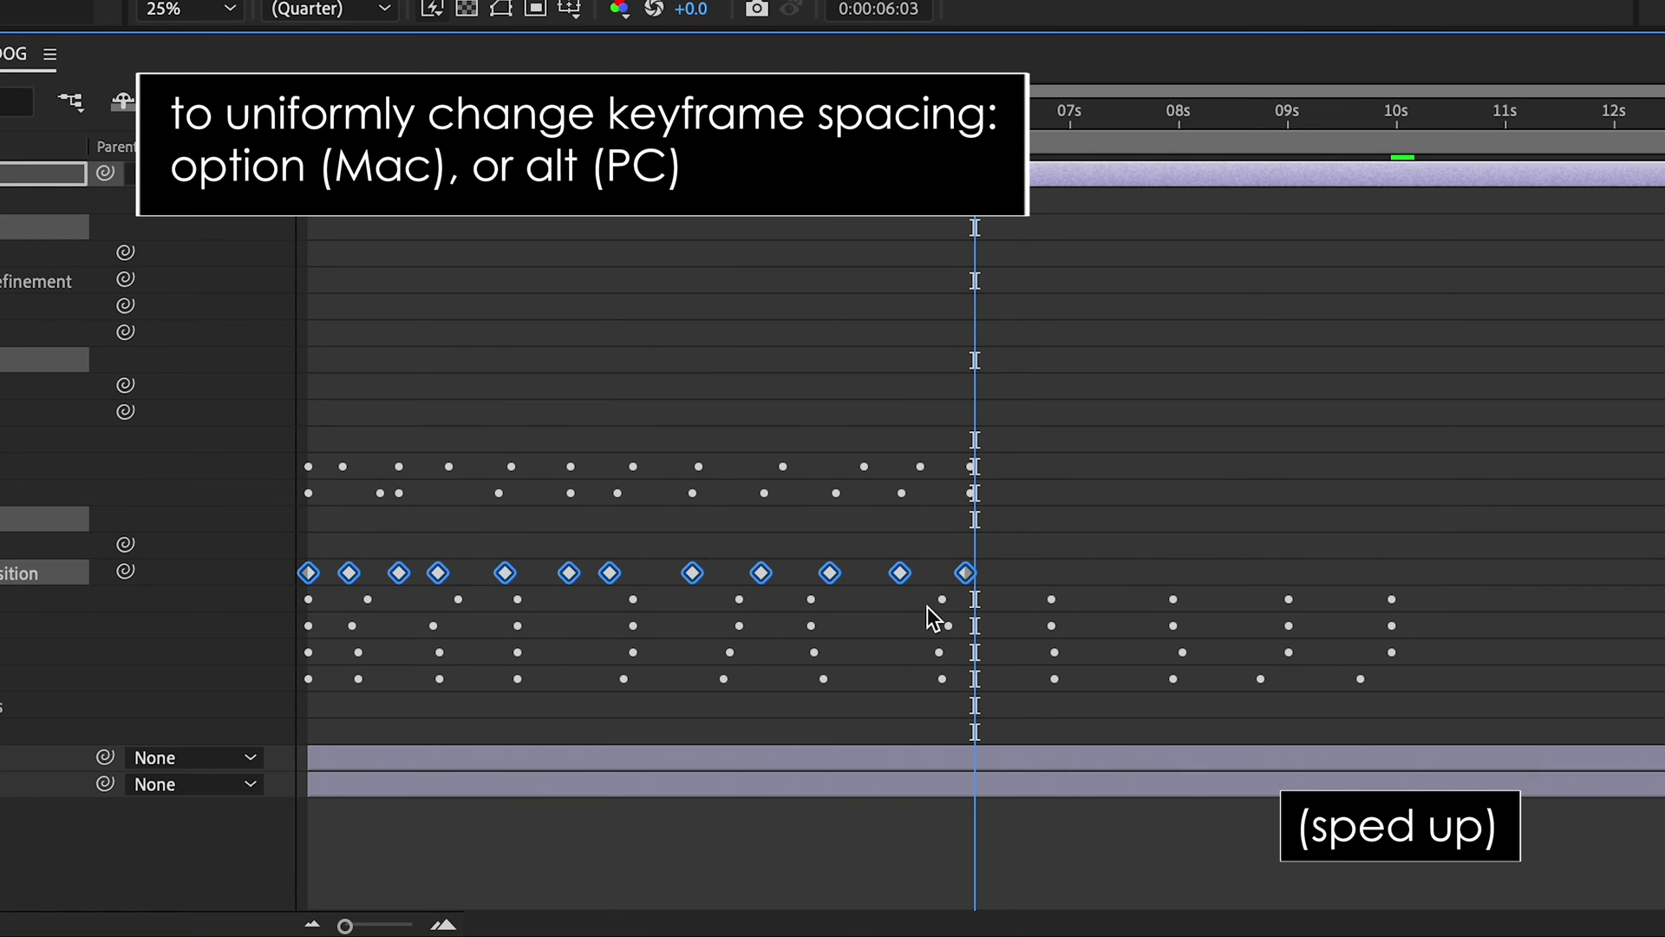
{"action": "key", "text": "ctrl+Down"}
{"action": "key", "text": "p"}
{"action": "key", "text": "ctrl+alt+a"}
{"action": "left_click_drag", "start_coordinate": [1391, 597], "coordinate": [966, 599]}
- Squeeze two more pins' Position keyframe runs to finish at 0:00:06:03
{"action": "key", "text": "ctrl+Down"}
{"action": "key", "text": "p"}
{"action": "key", "text": "ctrl+alt+a"}
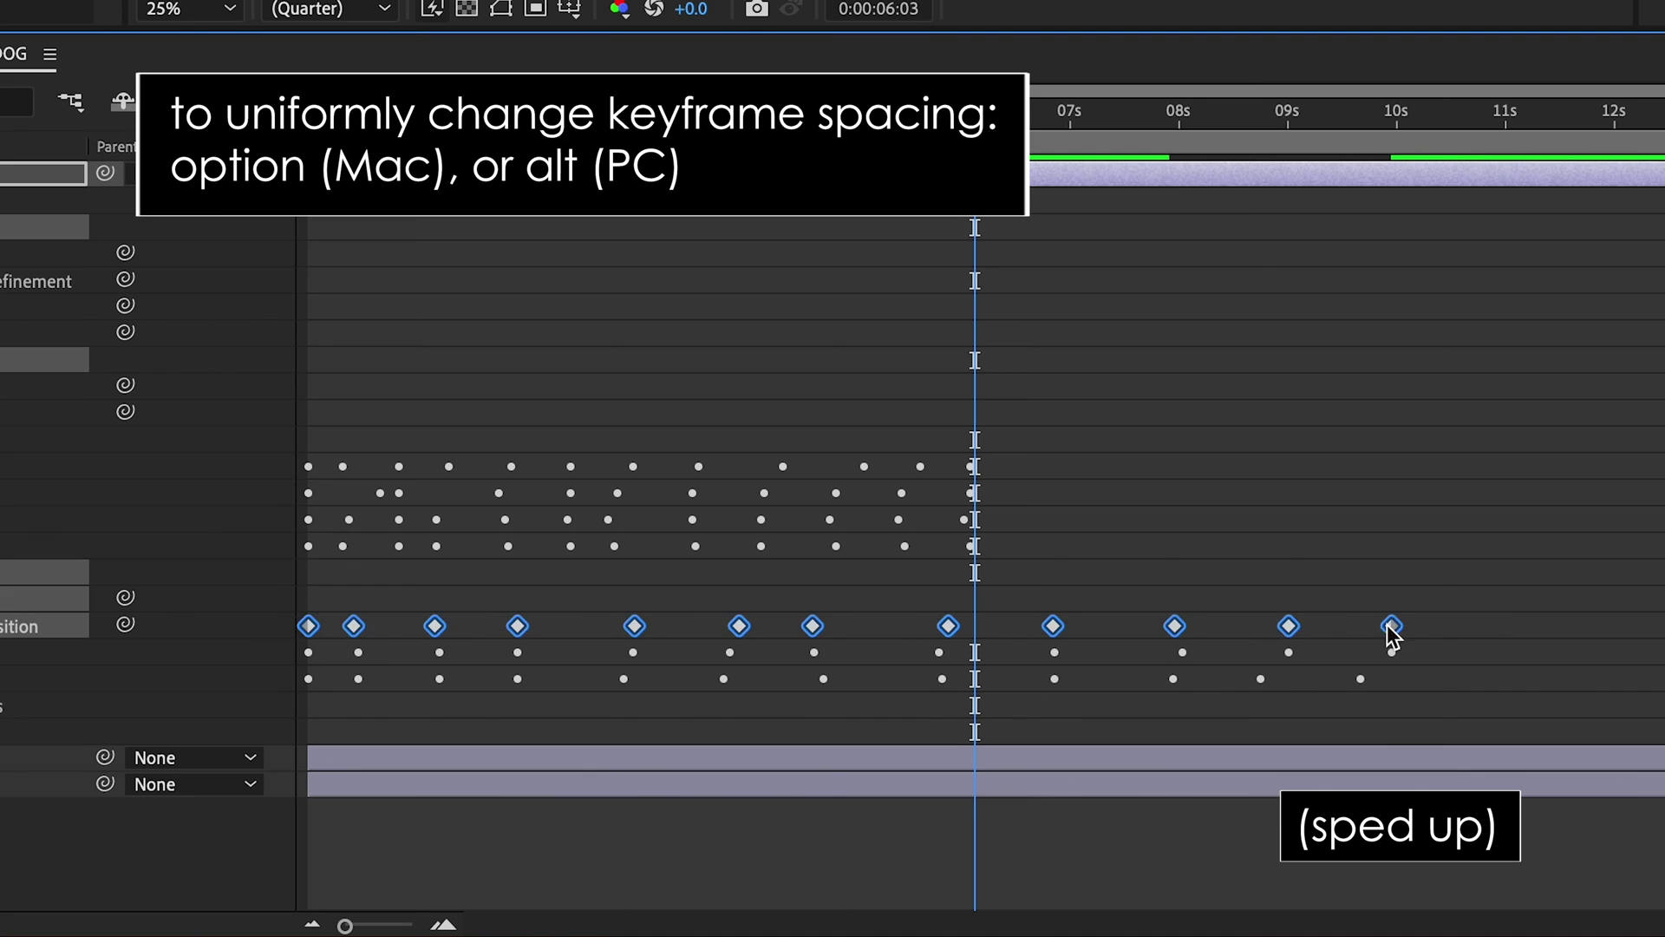
{"action": "left_click_drag", "start_coordinate": [1388, 626], "coordinate": [971, 626]}
{"action": "key", "text": "ctrl+Down"}
{"action": "key", "text": "p"}
{"action": "key", "text": "ctrl+alt+a"}
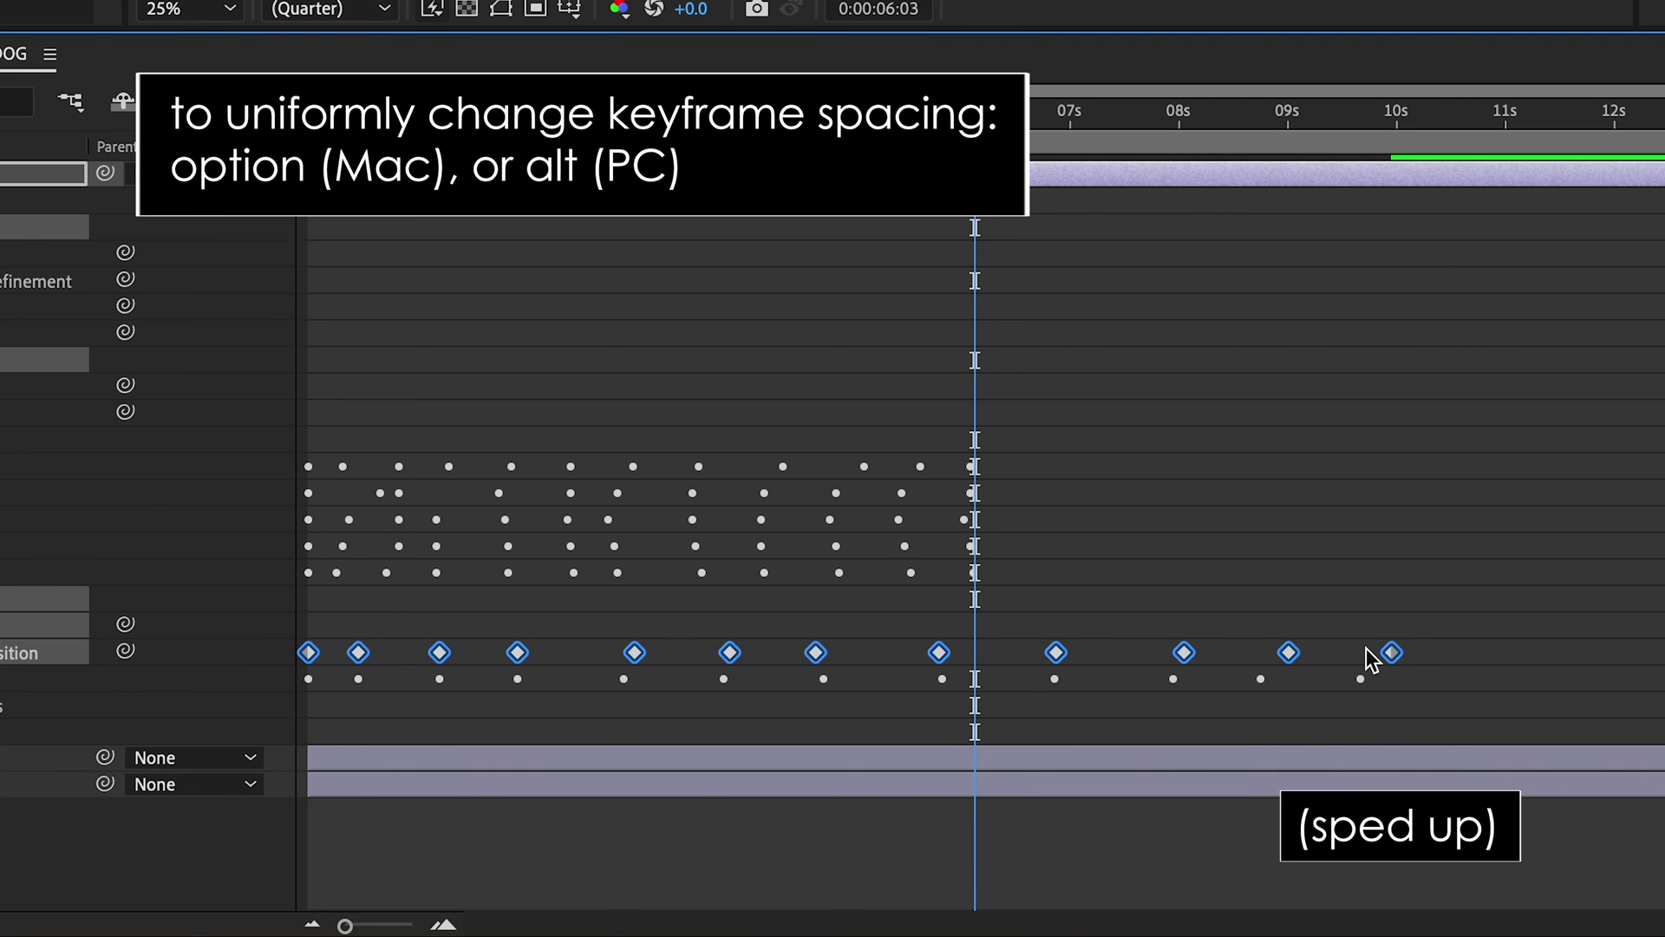
{"action": "left_click_drag", "start_coordinate": [1390, 653], "coordinate": [971, 654]}
- Compress the final pins, including Puppet Pin 1, to end at 0:00:06:03
{"action": "key", "text": "ctrl+Down"}
{"action": "key", "text": "p"}
{"action": "key", "text": "ctrl+alt+a"}
{"action": "mouse_move", "coordinate": [1360, 679]}
{"action": "left_mouse_down"}
{"action": "mouse_move", "coordinate": [972, 679]}
{"action": "mouse_move", "coordinate": [1362, 680]}
{"action": "left_mouse_up"}
{"action": "key", "text": "Home"}
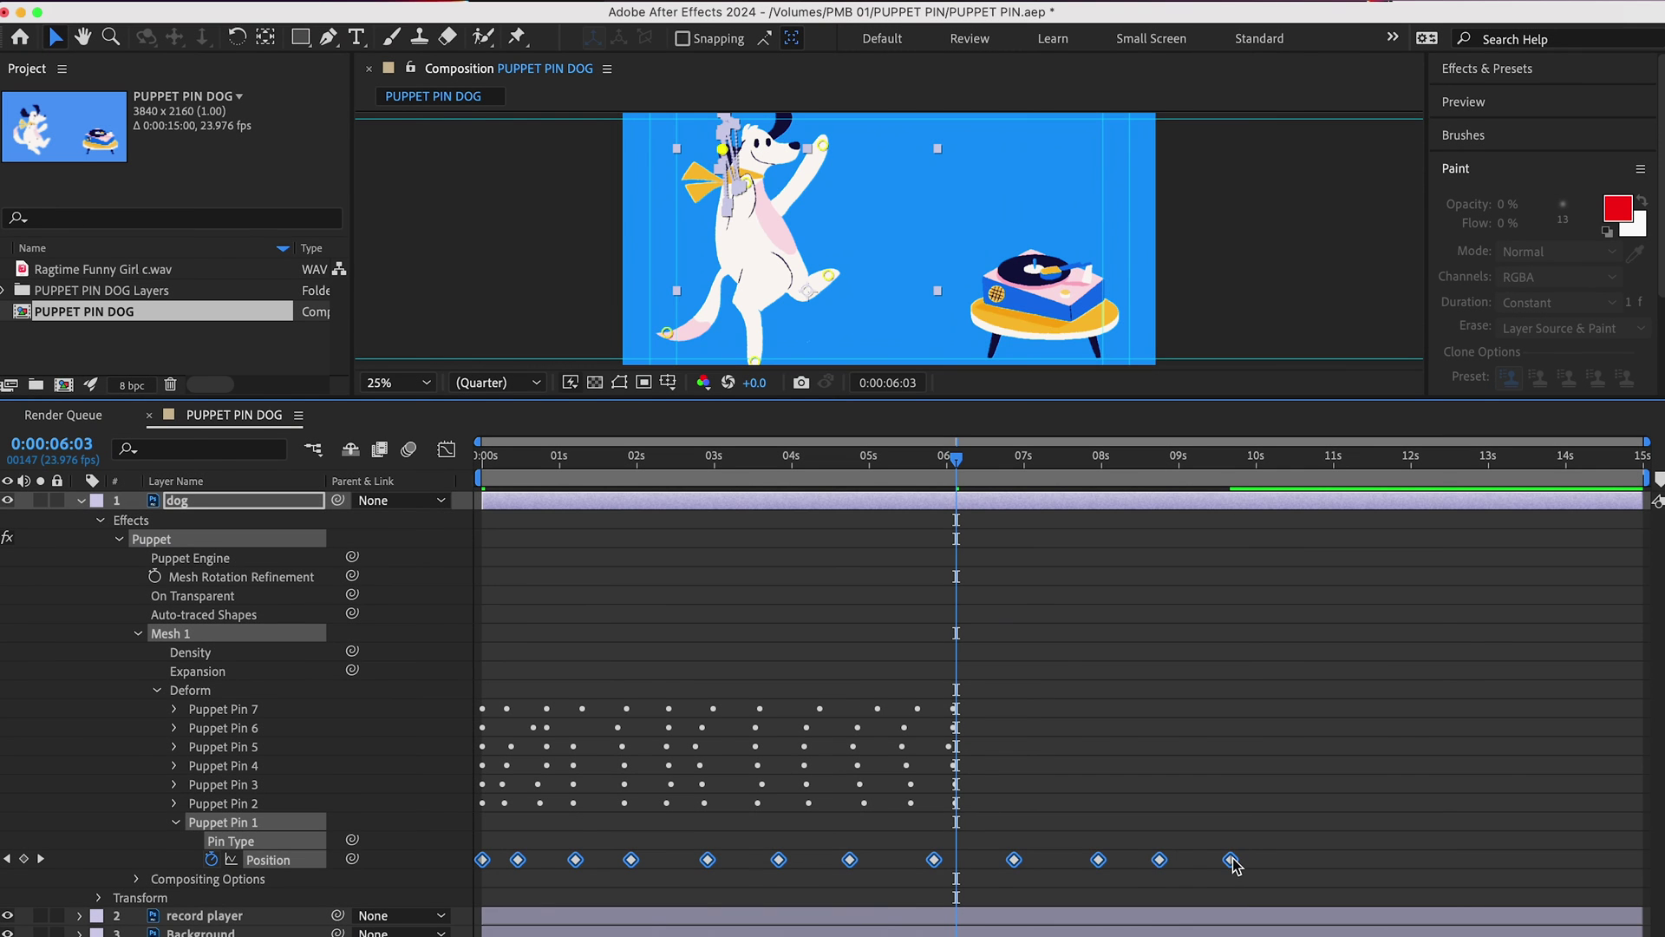
{"action": "left_click_drag", "start_coordinate": [1232, 860], "coordinate": [958, 892]}
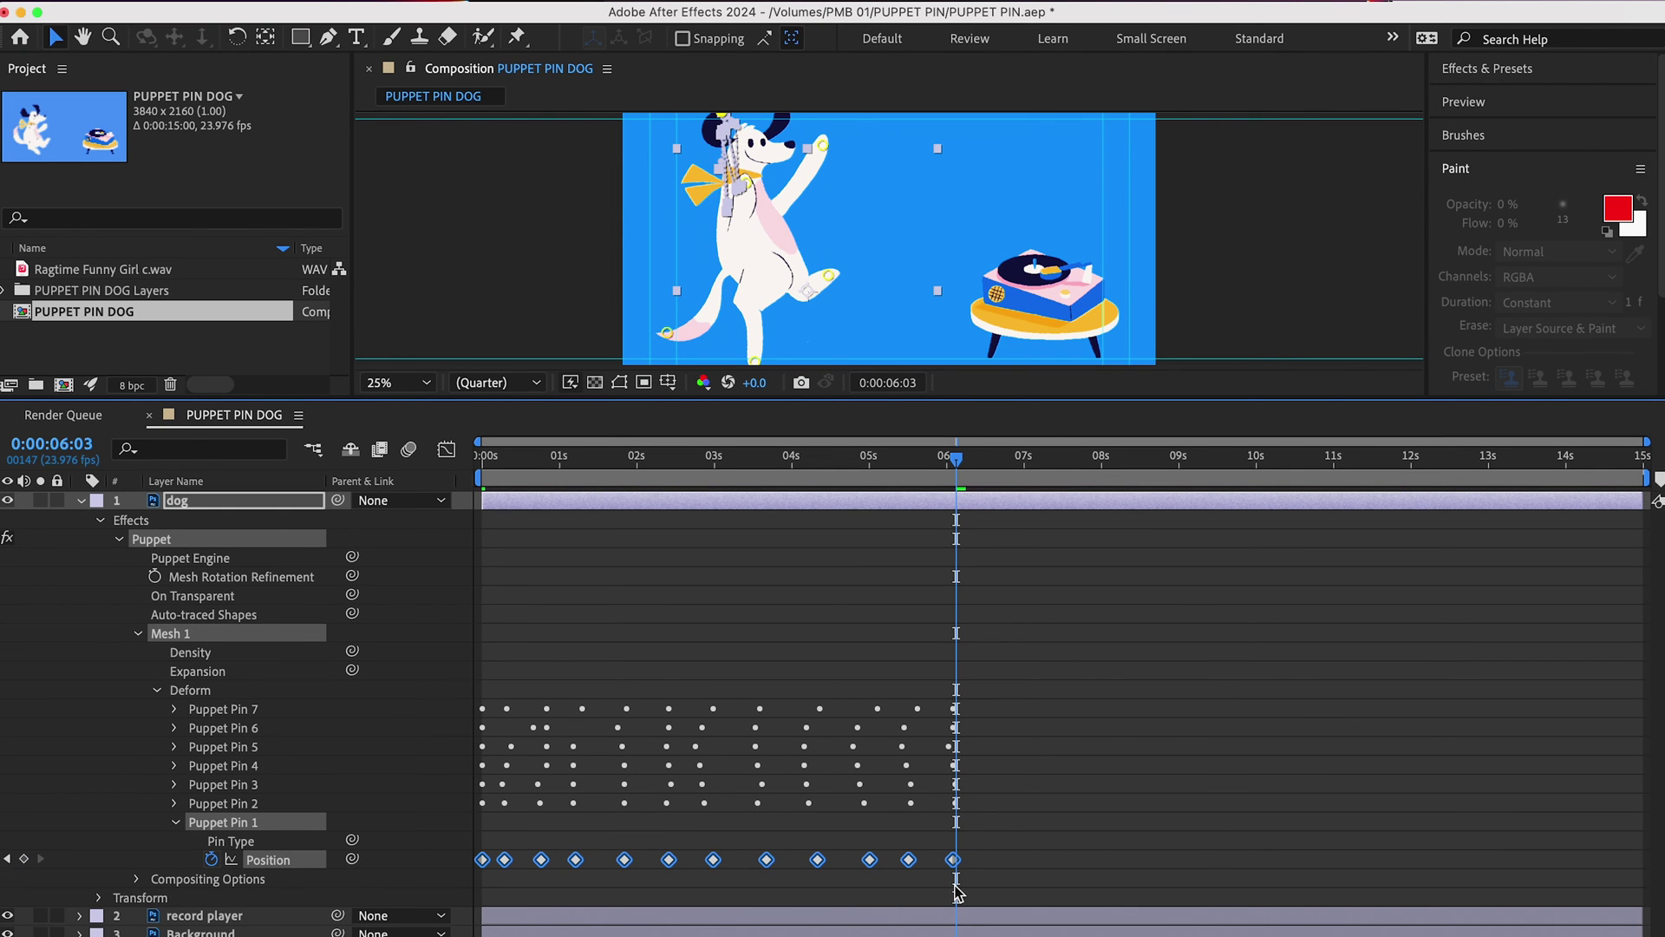
{"action": "left_click_drag", "start_coordinate": [961, 462], "coordinate": [442, 482]}
{"action": "key", "text": "space"}
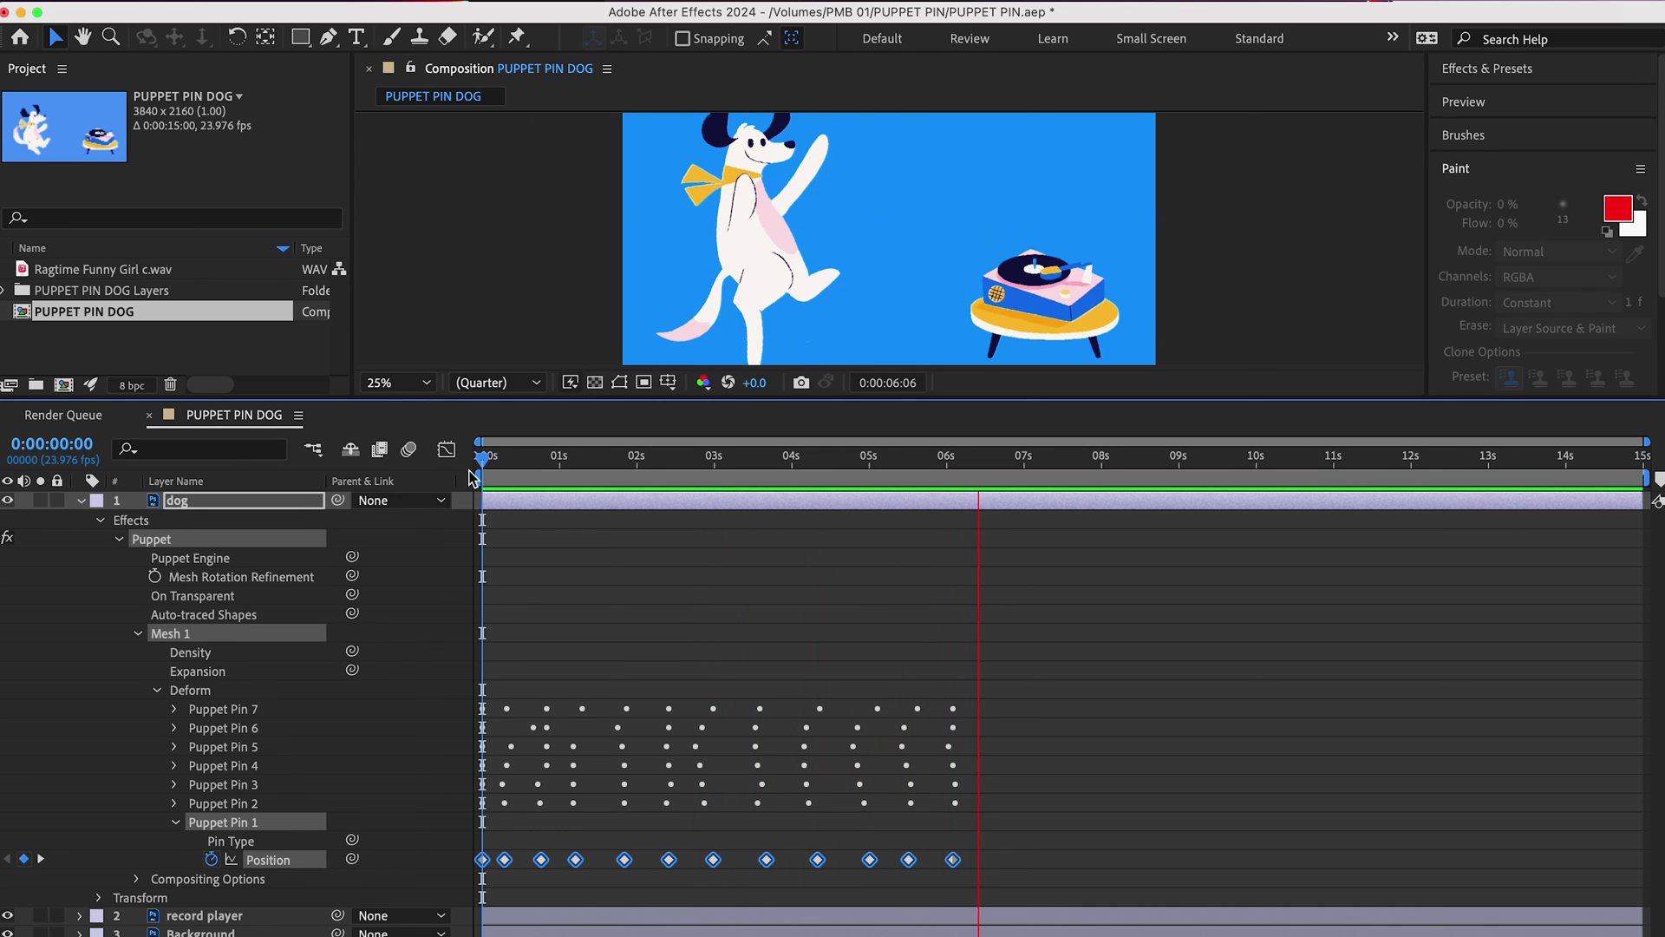
{"action": "key", "text": "space"}
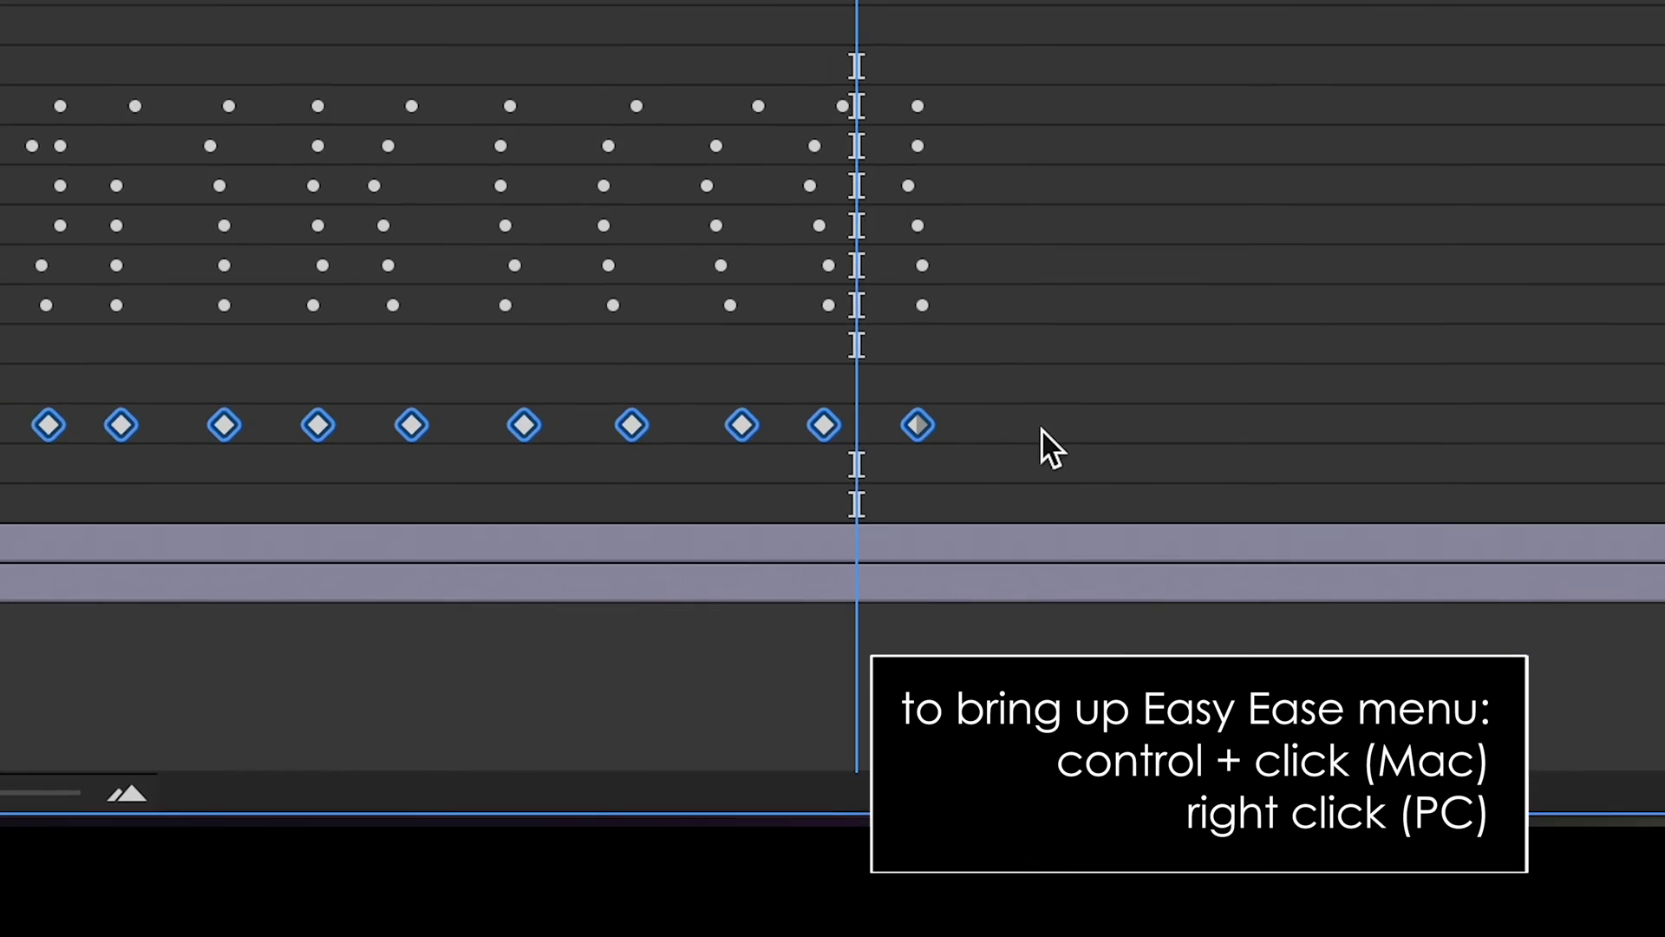
- Apply Keyframe Assistant > Easy Ease to the selected puppet pin Position keyframes
{"action": "right_click", "coordinate": [714, 413]}
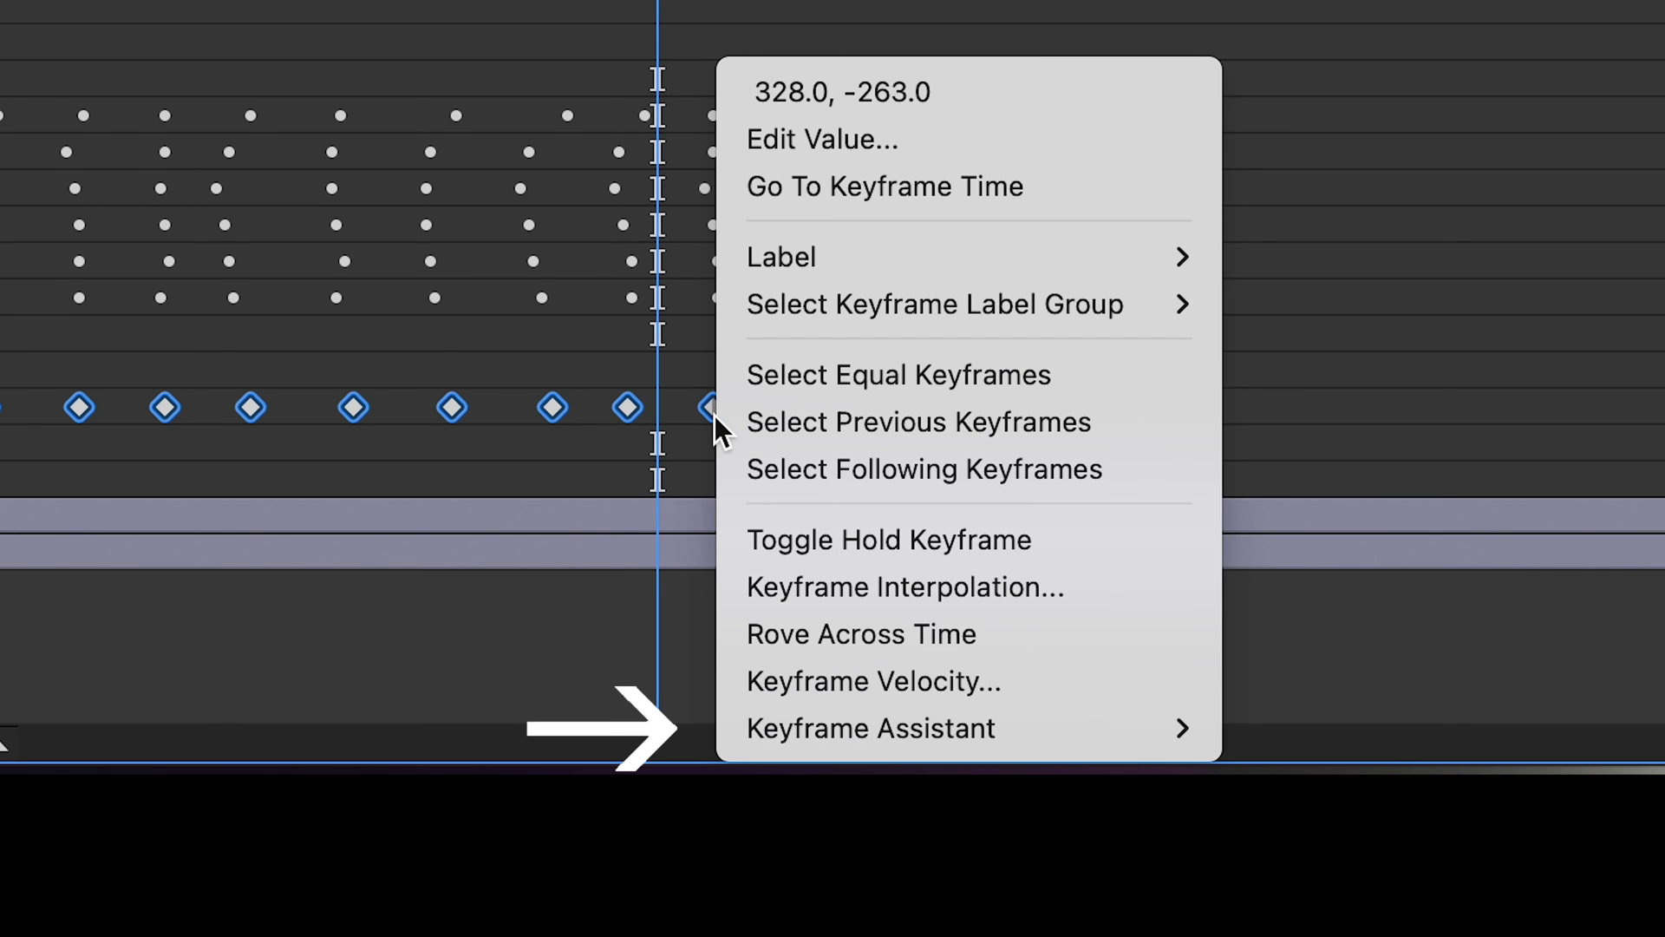
{"action": "mouse_move", "coordinate": [996, 727]}
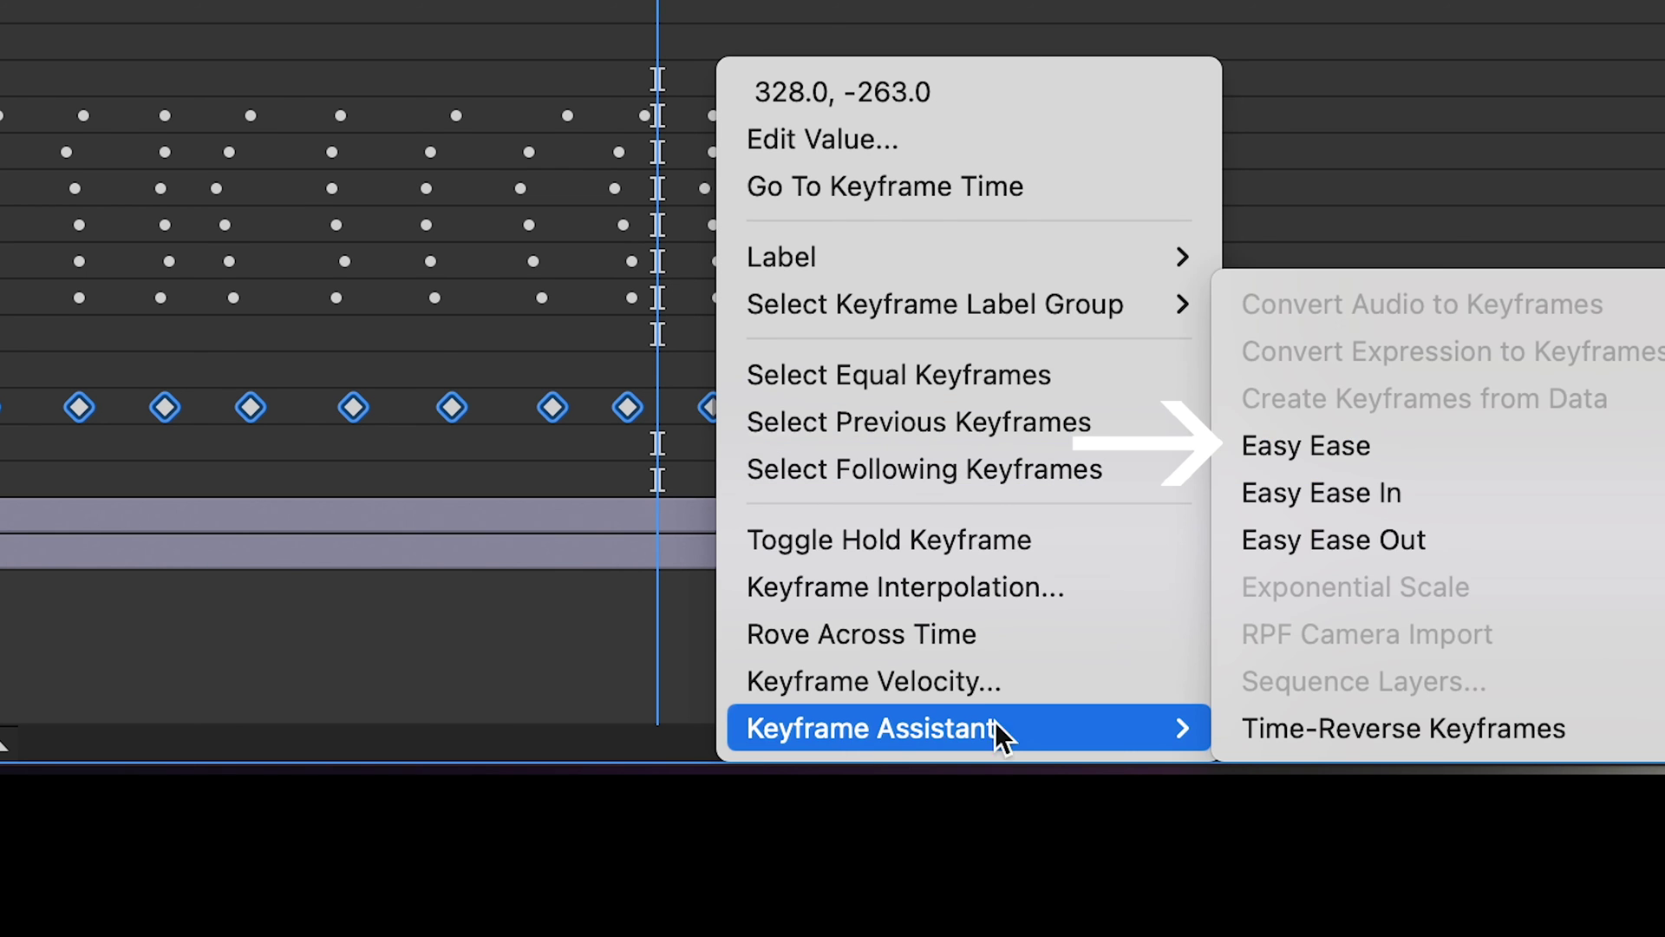
{"action": "left_click", "coordinate": [1294, 453]}
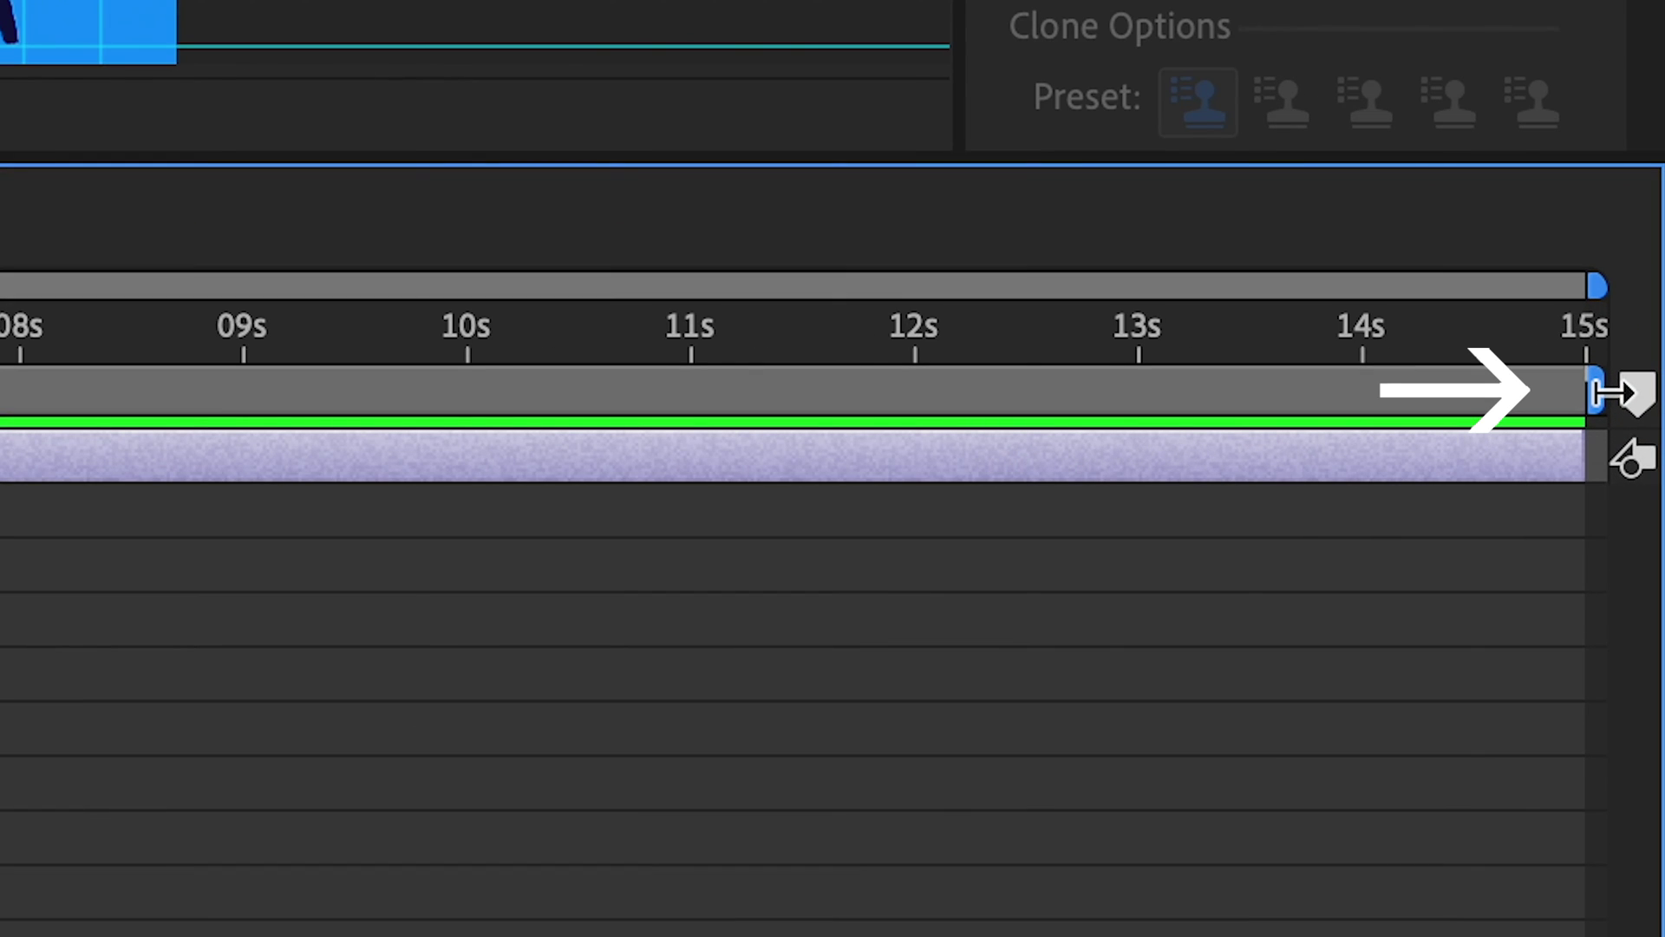
- End the work area at about 6 seconds and add PUPPET PIN DOG to the Media Encoder queue
{"action": "mouse_move", "coordinate": [1611, 392]}
{"action": "left_mouse_down"}
{"action": "mouse_move", "coordinate": [966, 454]}
{"action": "mouse_move", "coordinate": [1181, 537]}
{"action": "mouse_move", "coordinate": [975, 541]}
{"action": "left_mouse_up"}
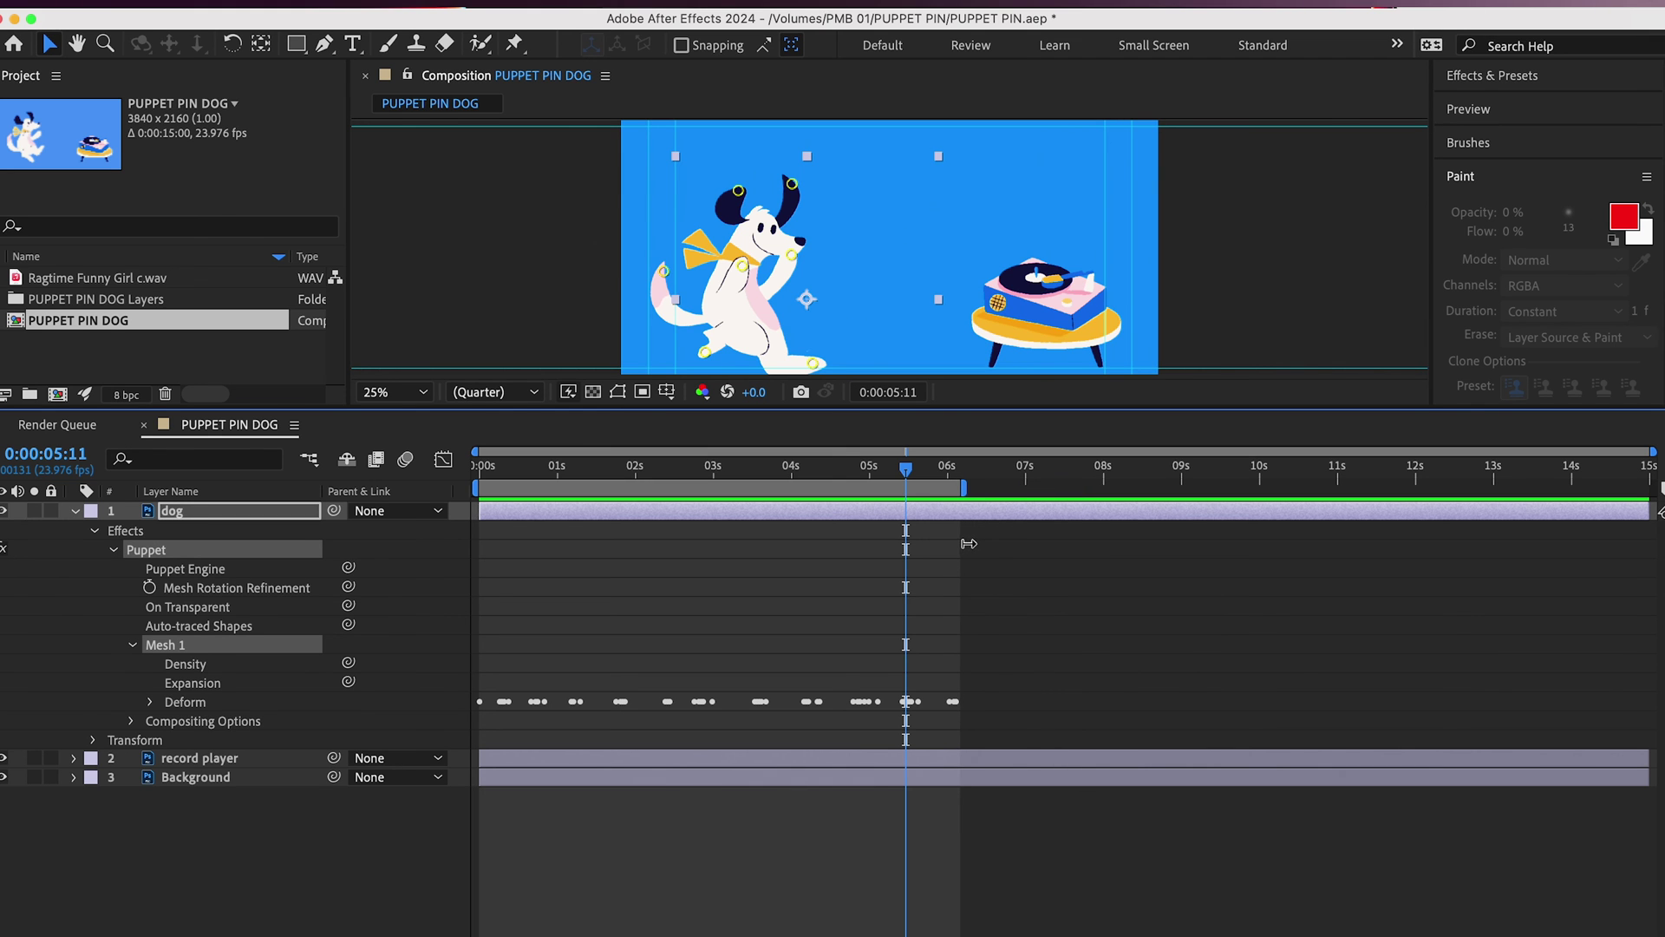
{"action": "left_click", "coordinate": [157, 2]}
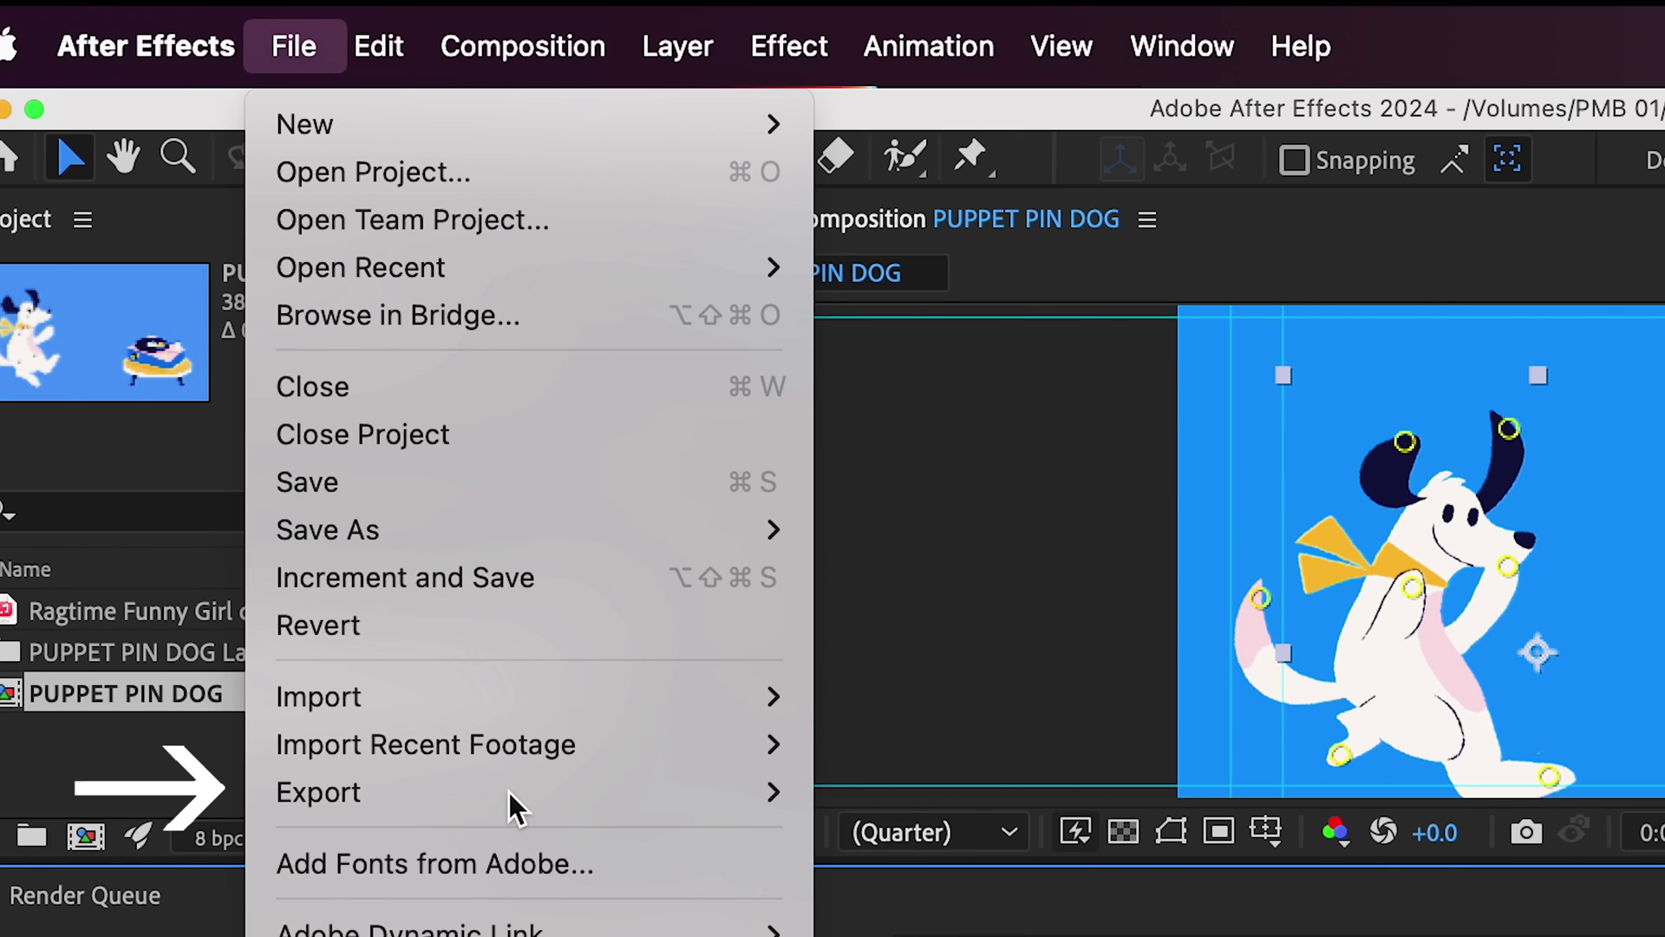
{"action": "mouse_move", "coordinate": [485, 804]}
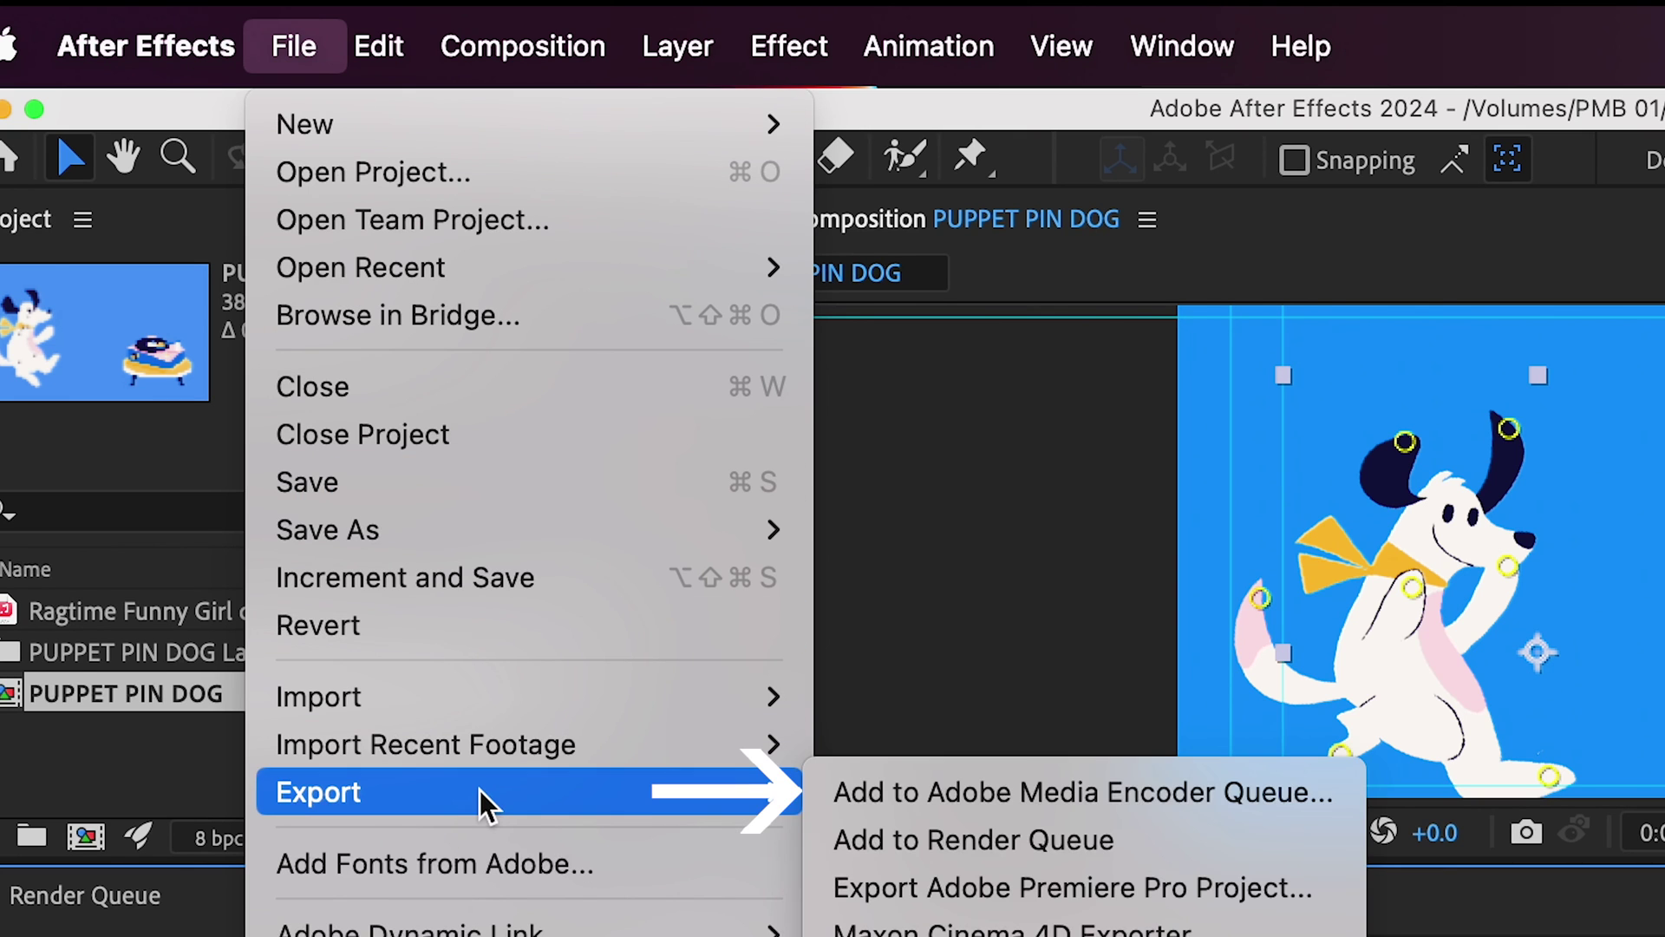
{"action": "left_click", "coordinate": [842, 793]}
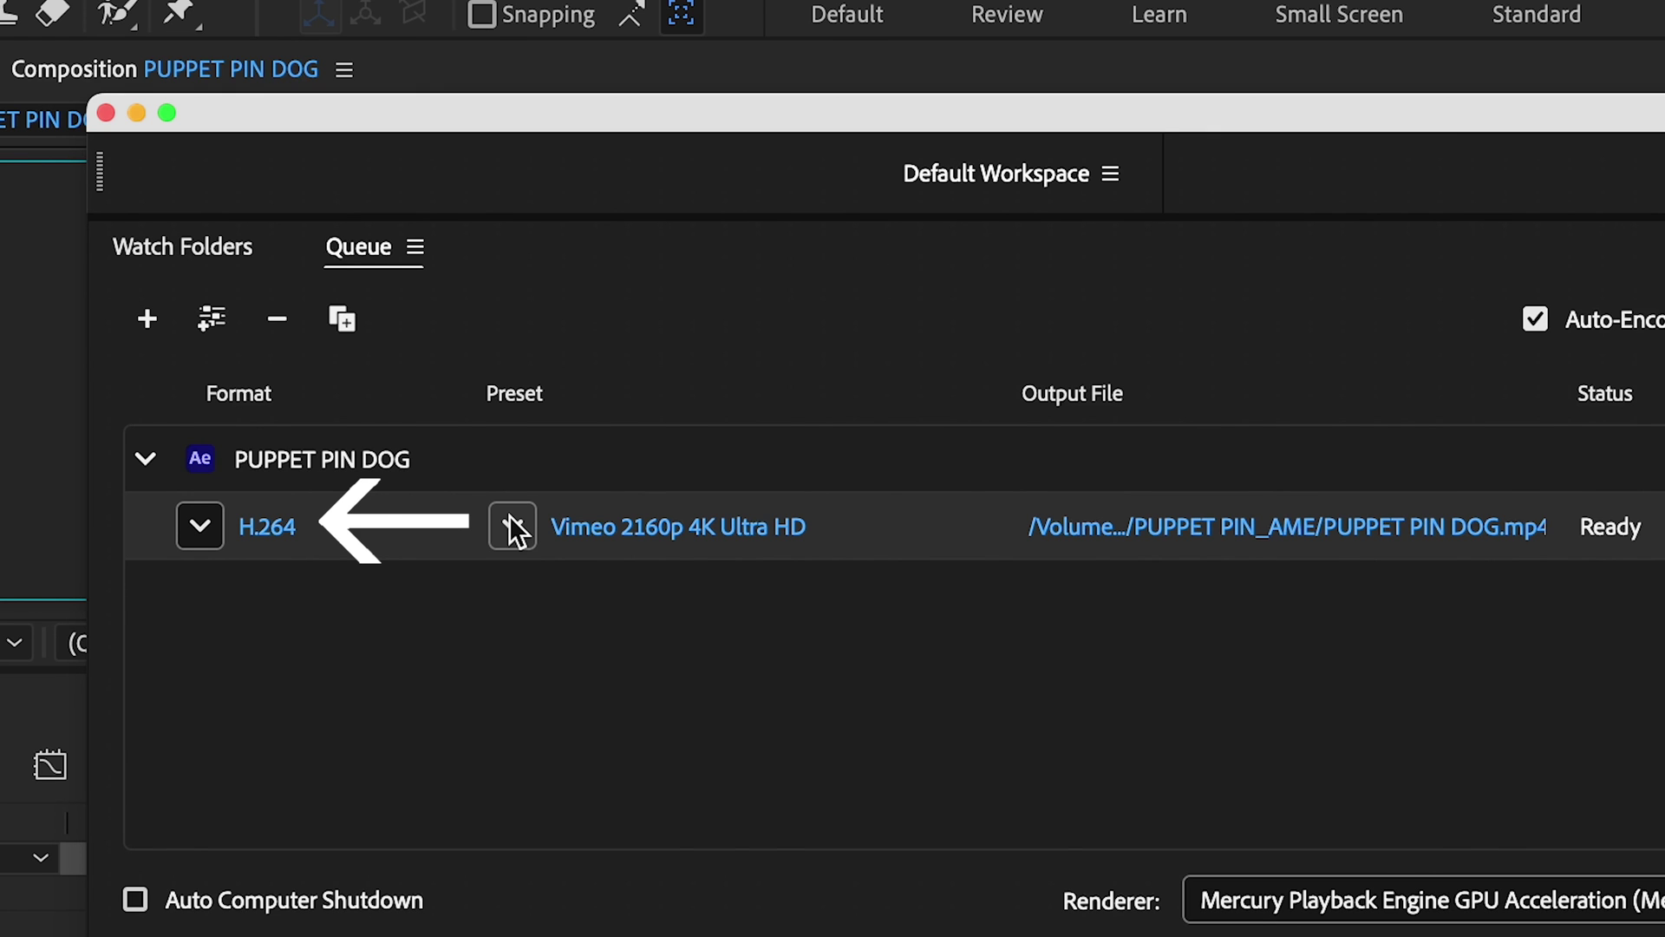
- Keep the Vimeo 2160p 4K Ultra HD preset and set the output folder to 0 FINALS
{"action": "left_click", "coordinate": [511, 525]}
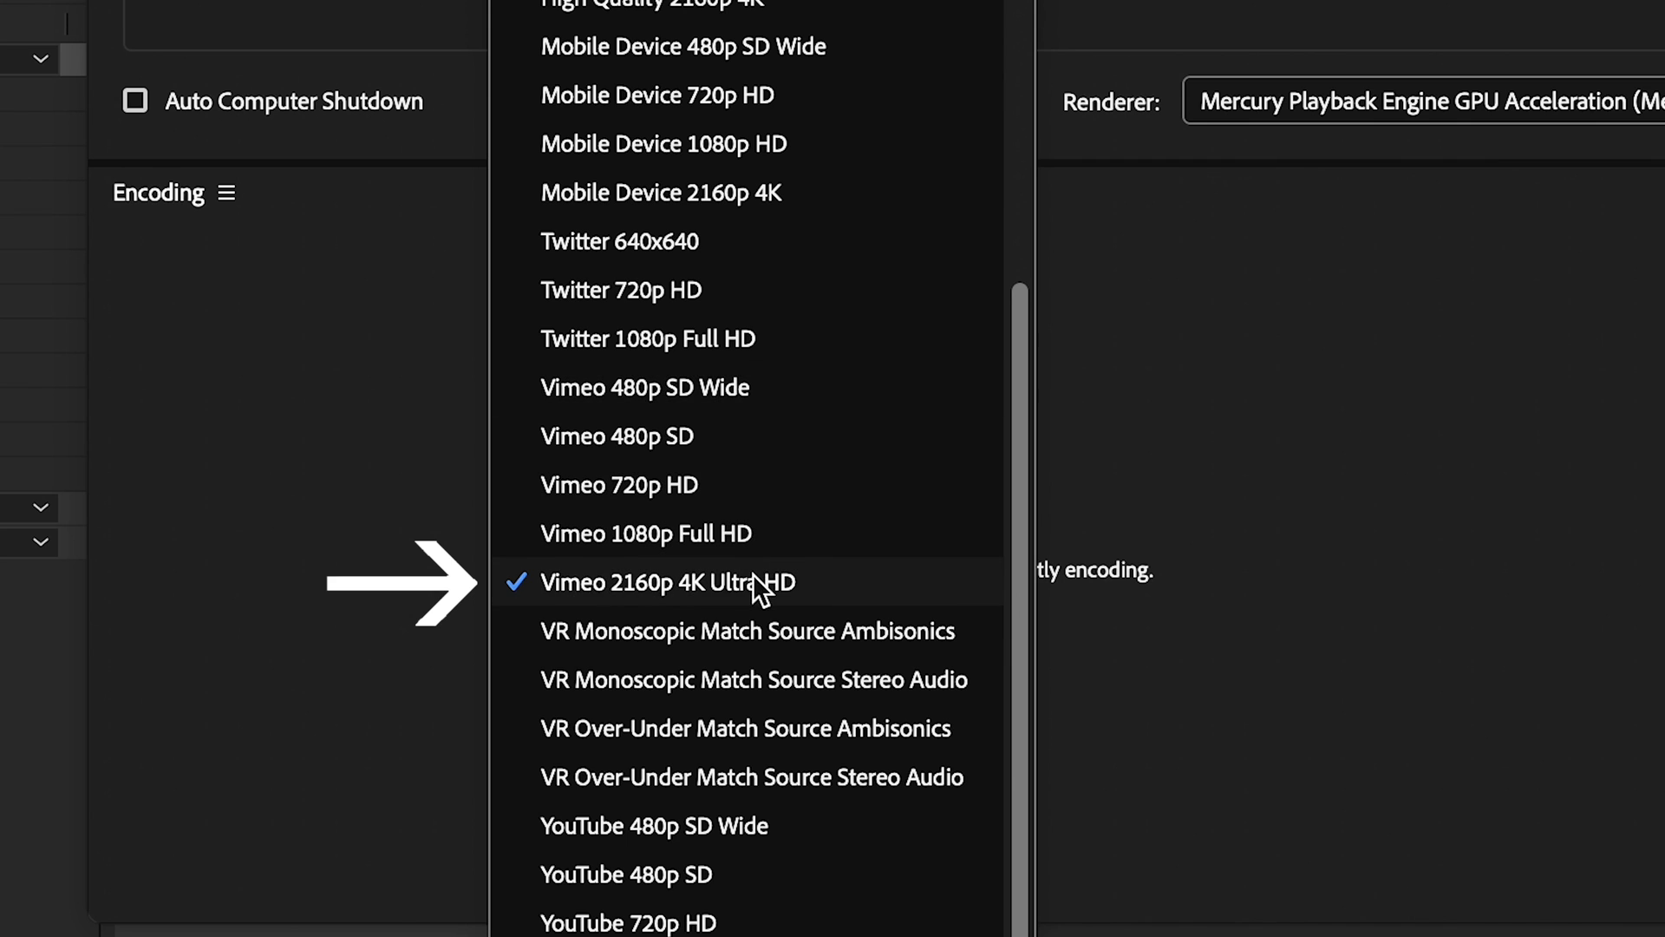
{"action": "left_click", "coordinate": [758, 580]}
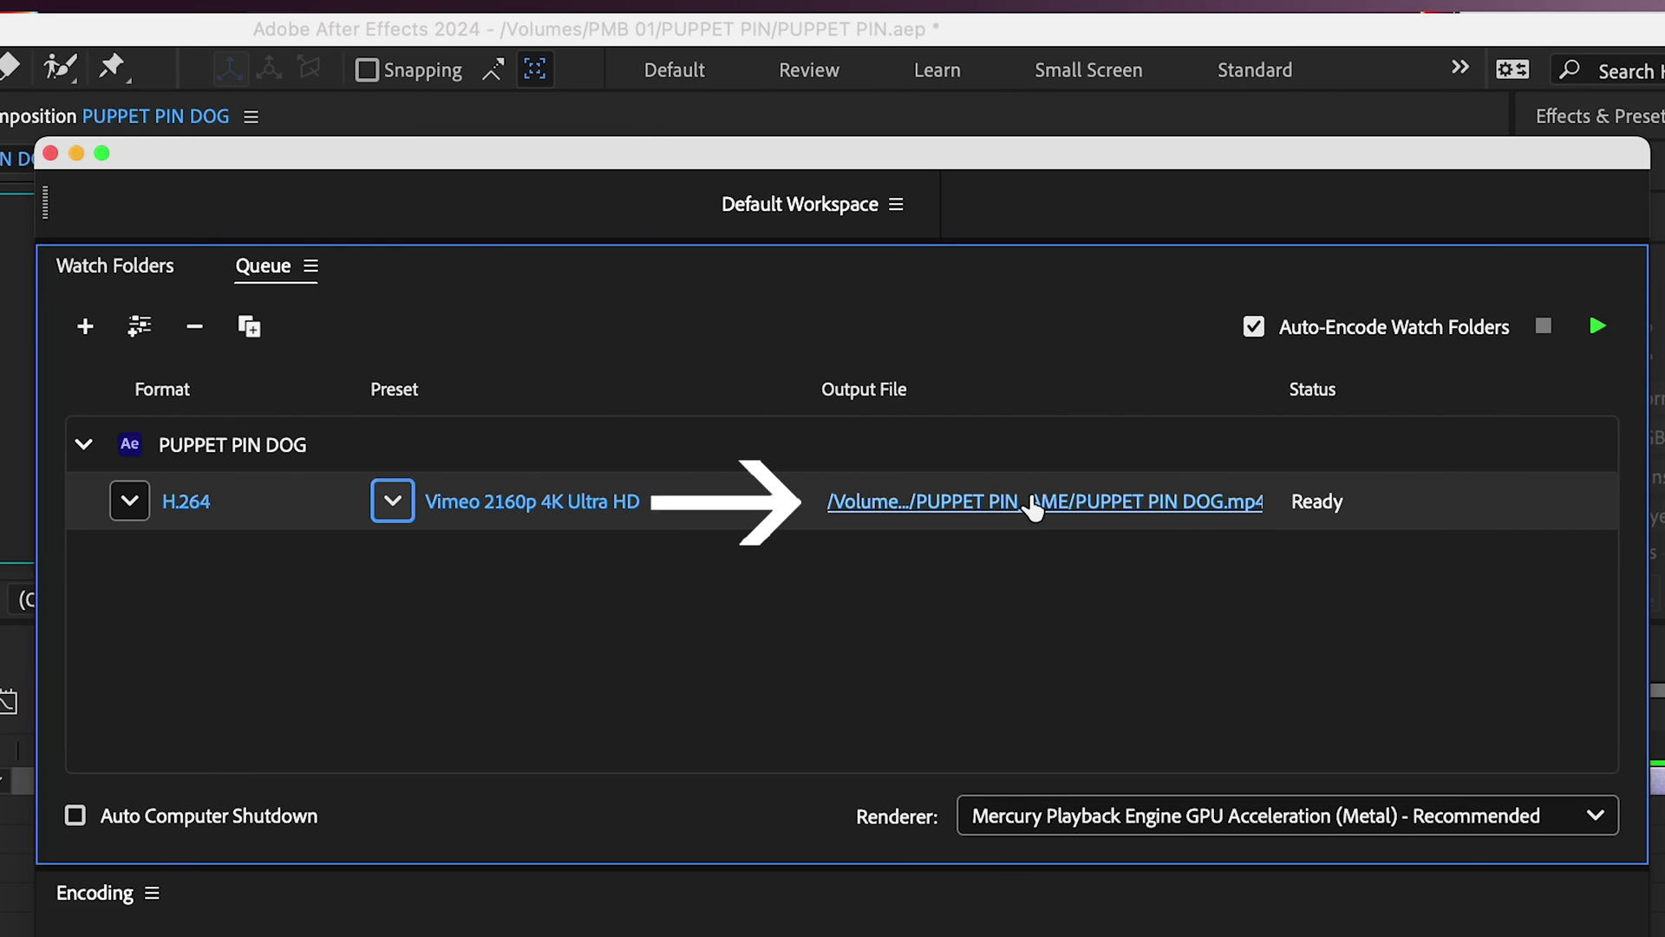
{"action": "left_click", "coordinate": [1030, 503]}
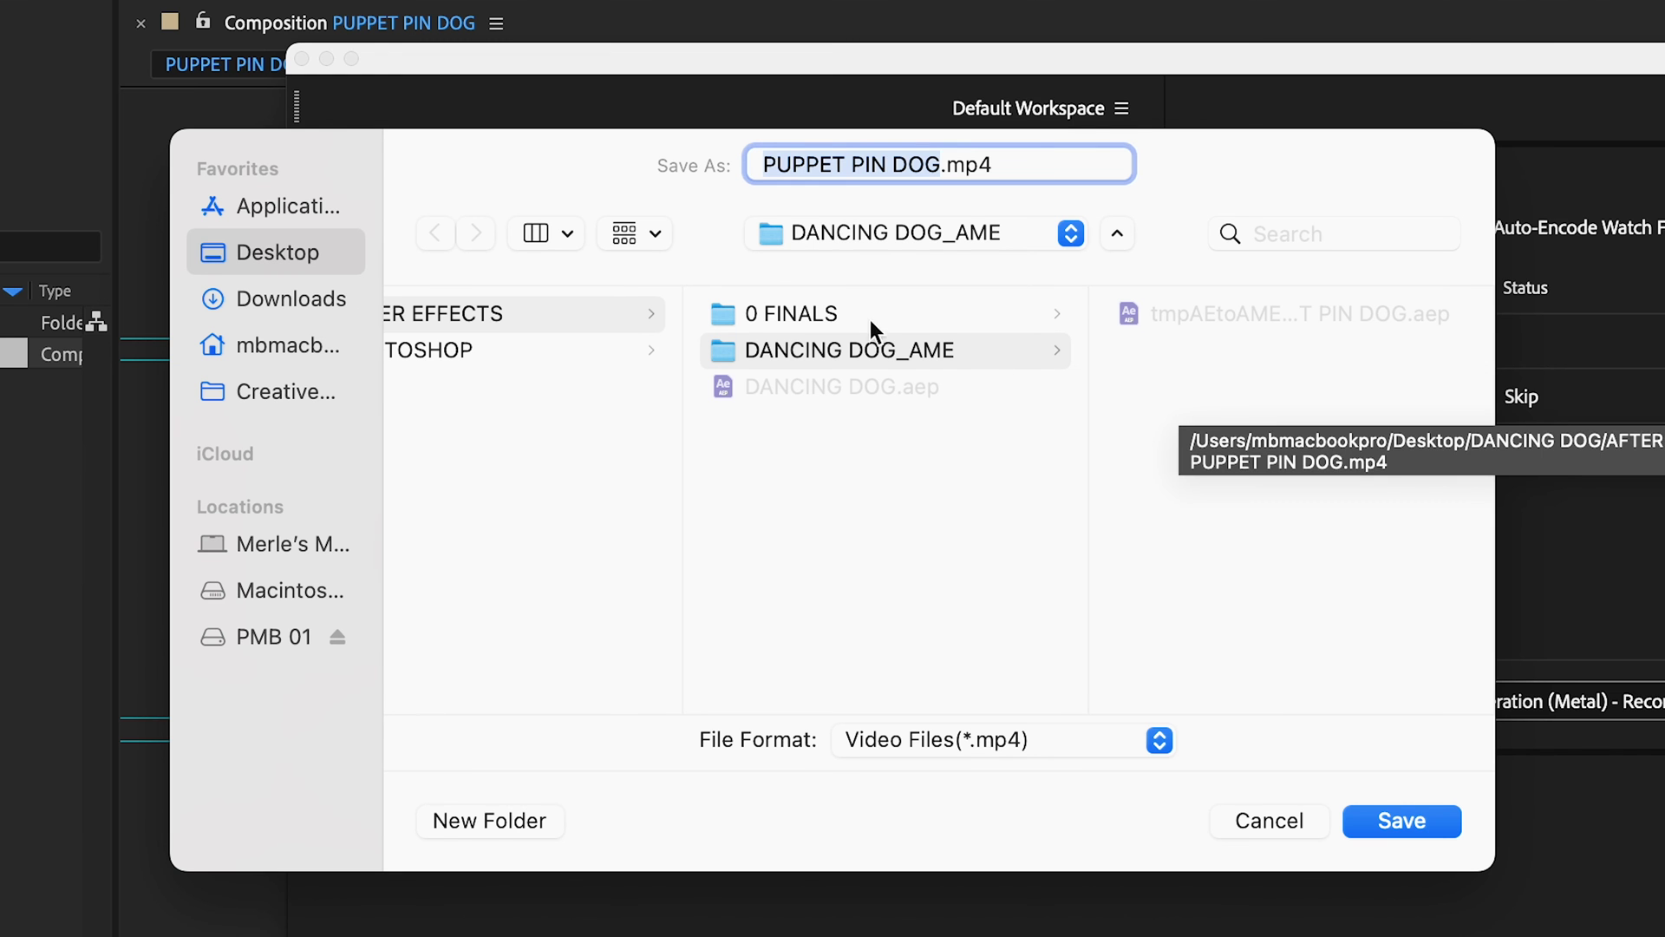
{"action": "left_click", "coordinate": [851, 310]}
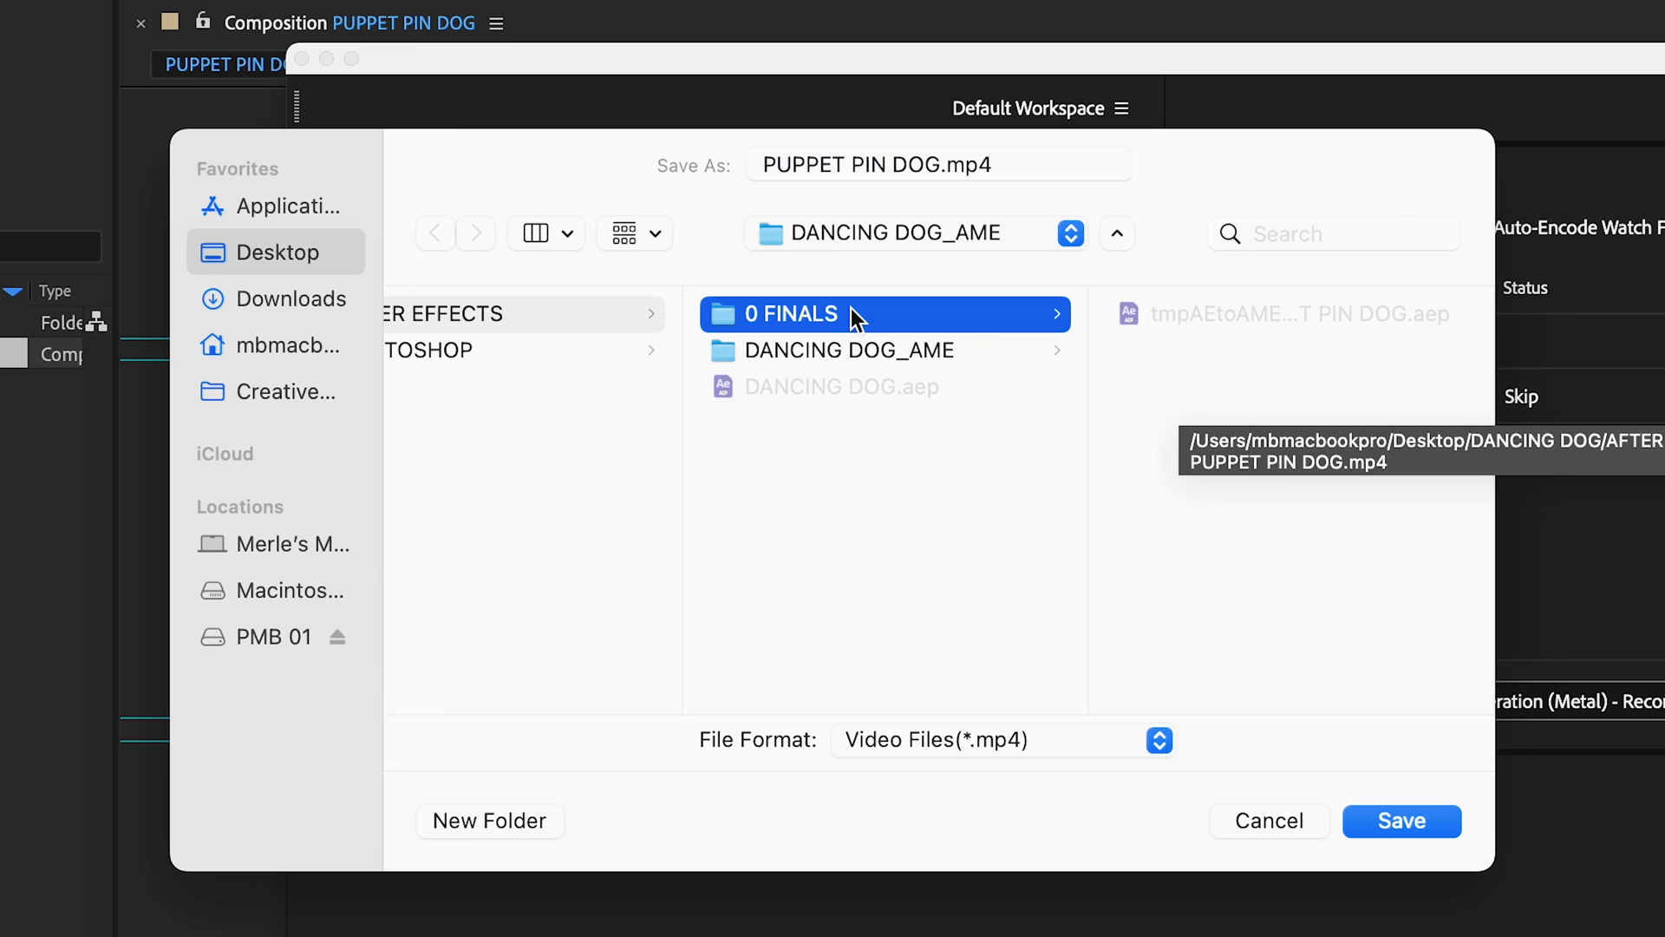
- Enter 'DANCING' in the output file name, confirm the save, and start the encode
{"action": "left_click", "coordinate": [937, 164]}
{"action": "type", "text": "D"}
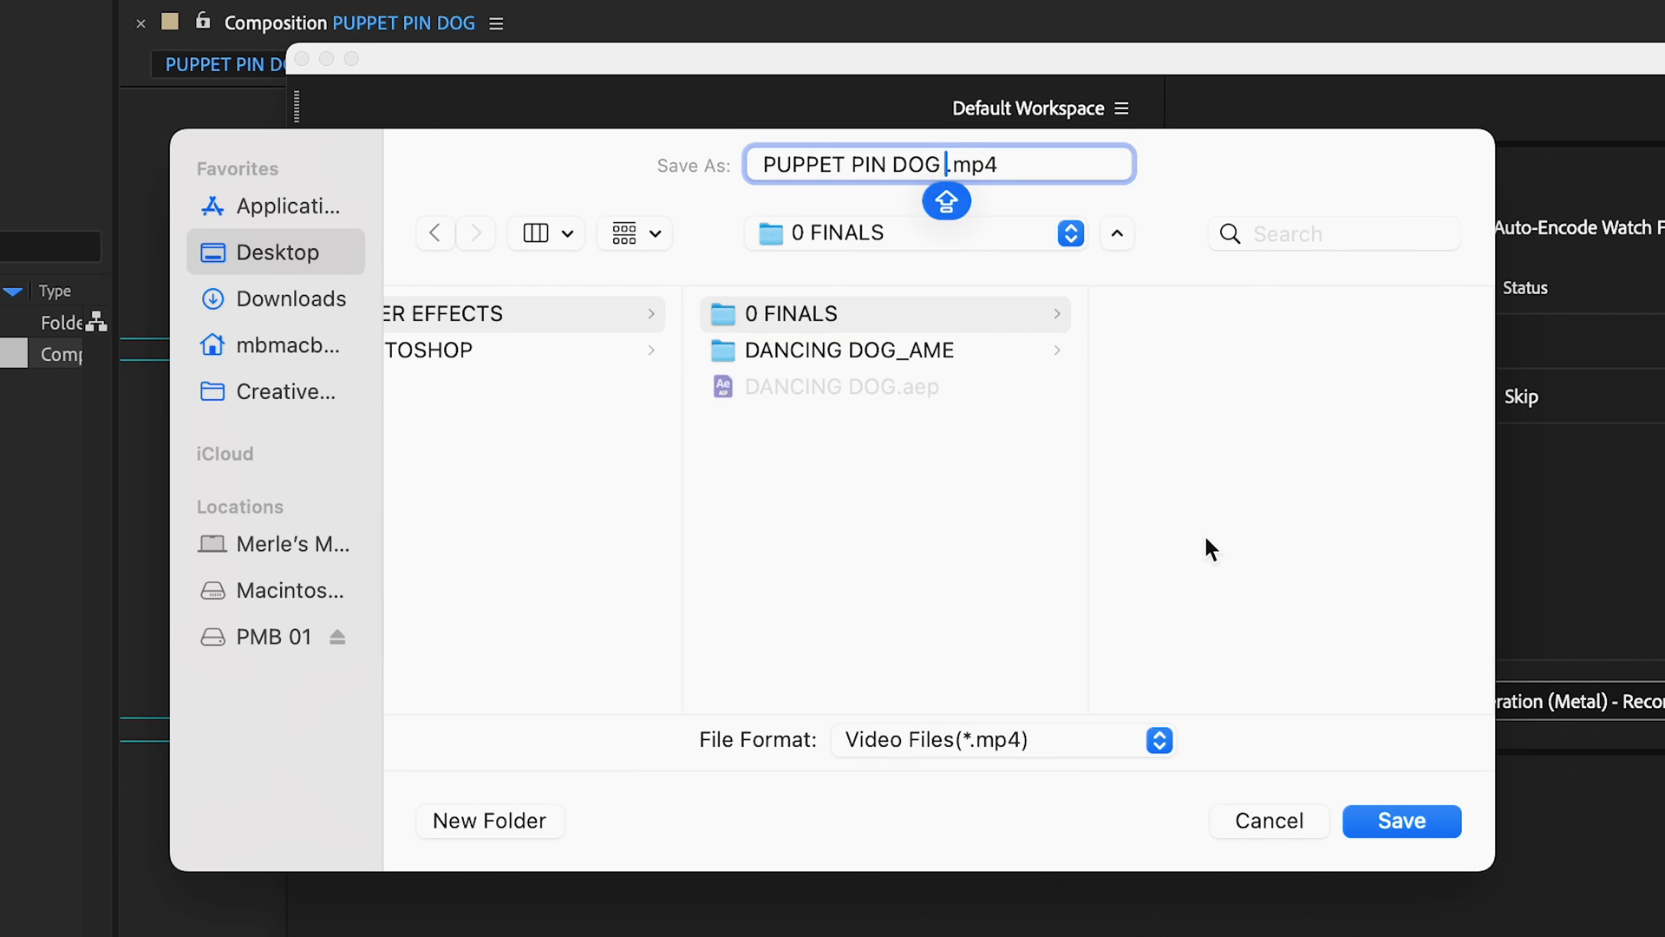
{"action": "type", "text": "ANCING"}
{"action": "key", "text": "Caps_Lock"}
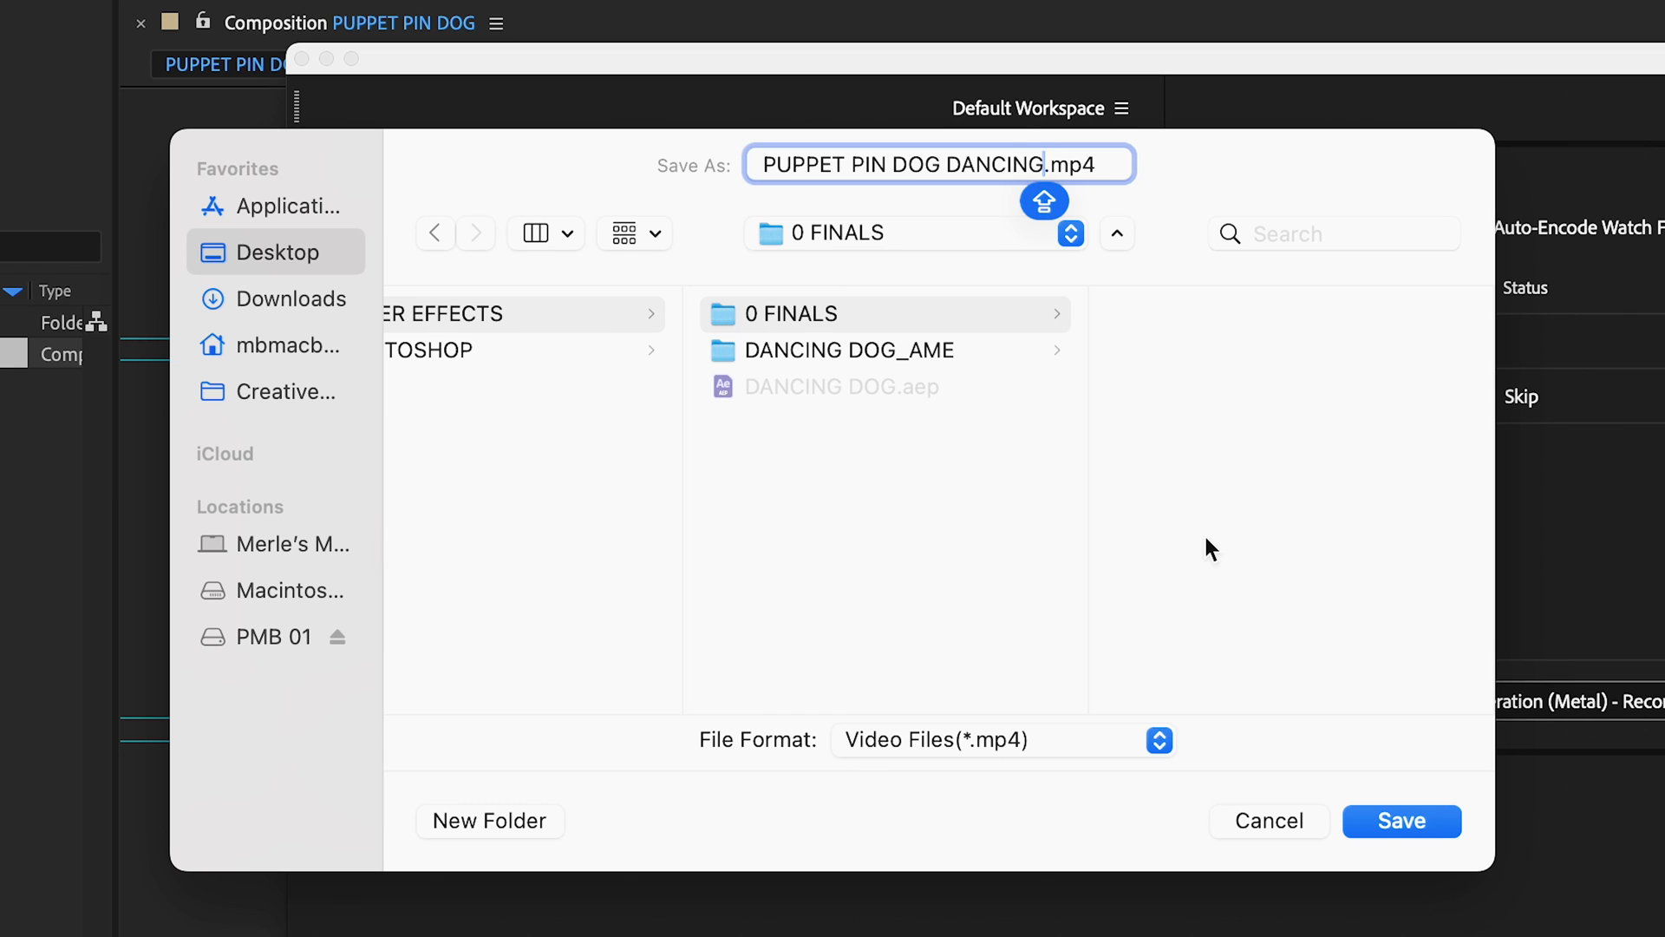
{"action": "left_click", "coordinate": [1382, 820]}
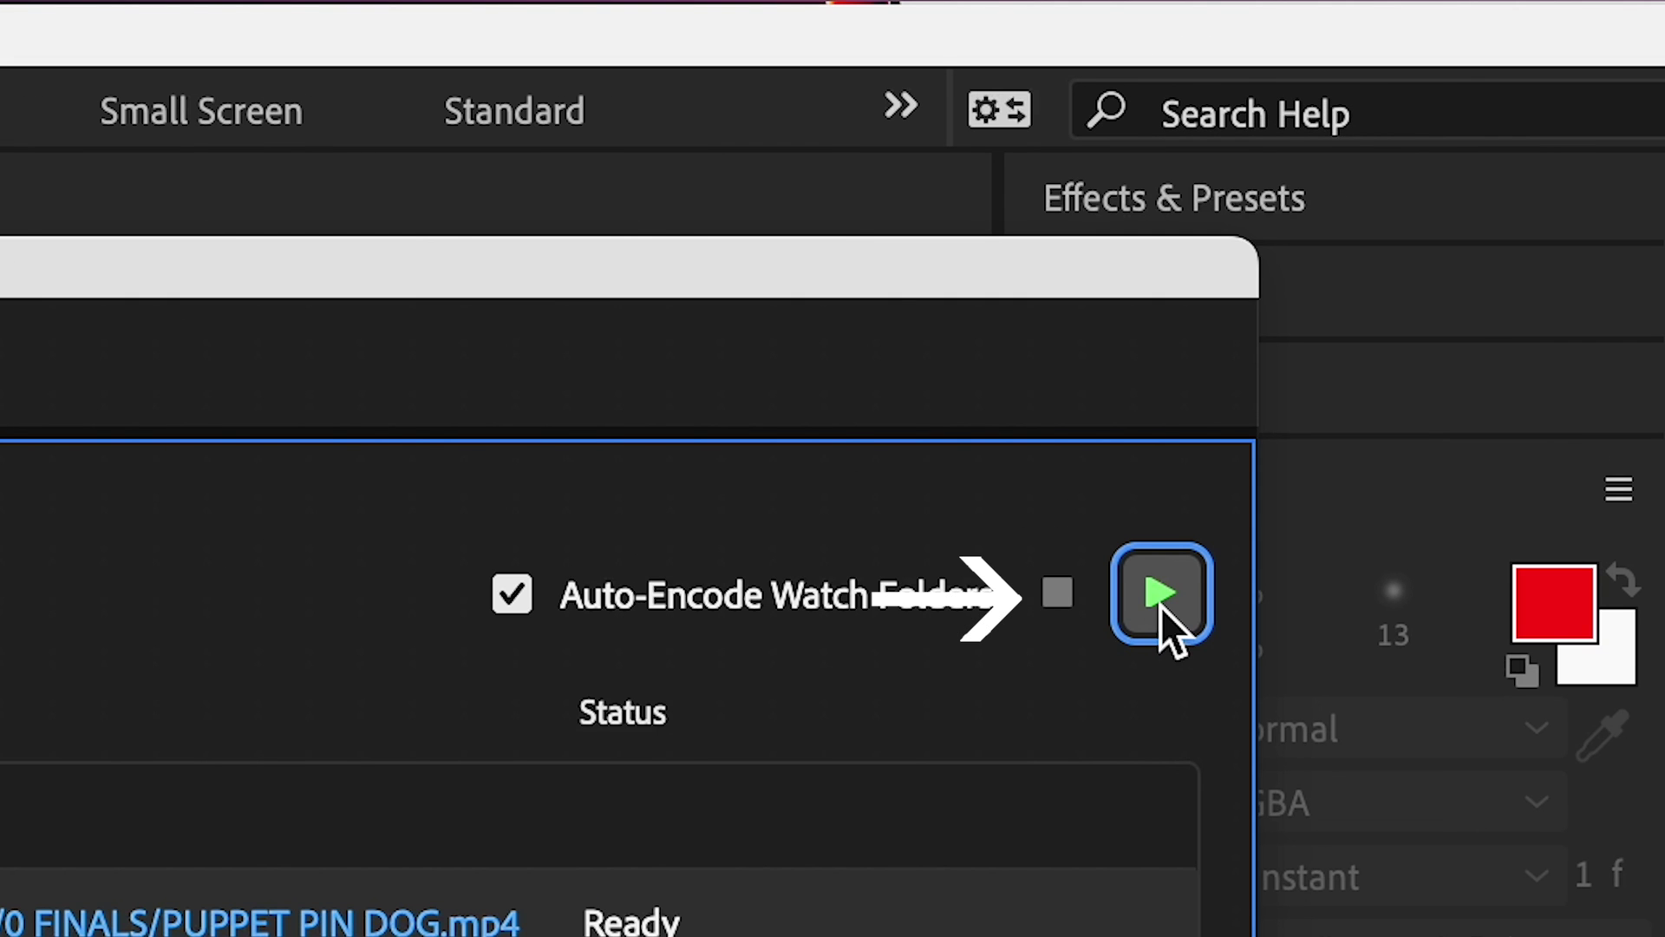
{"action": "left_click", "coordinate": [1161, 606]}
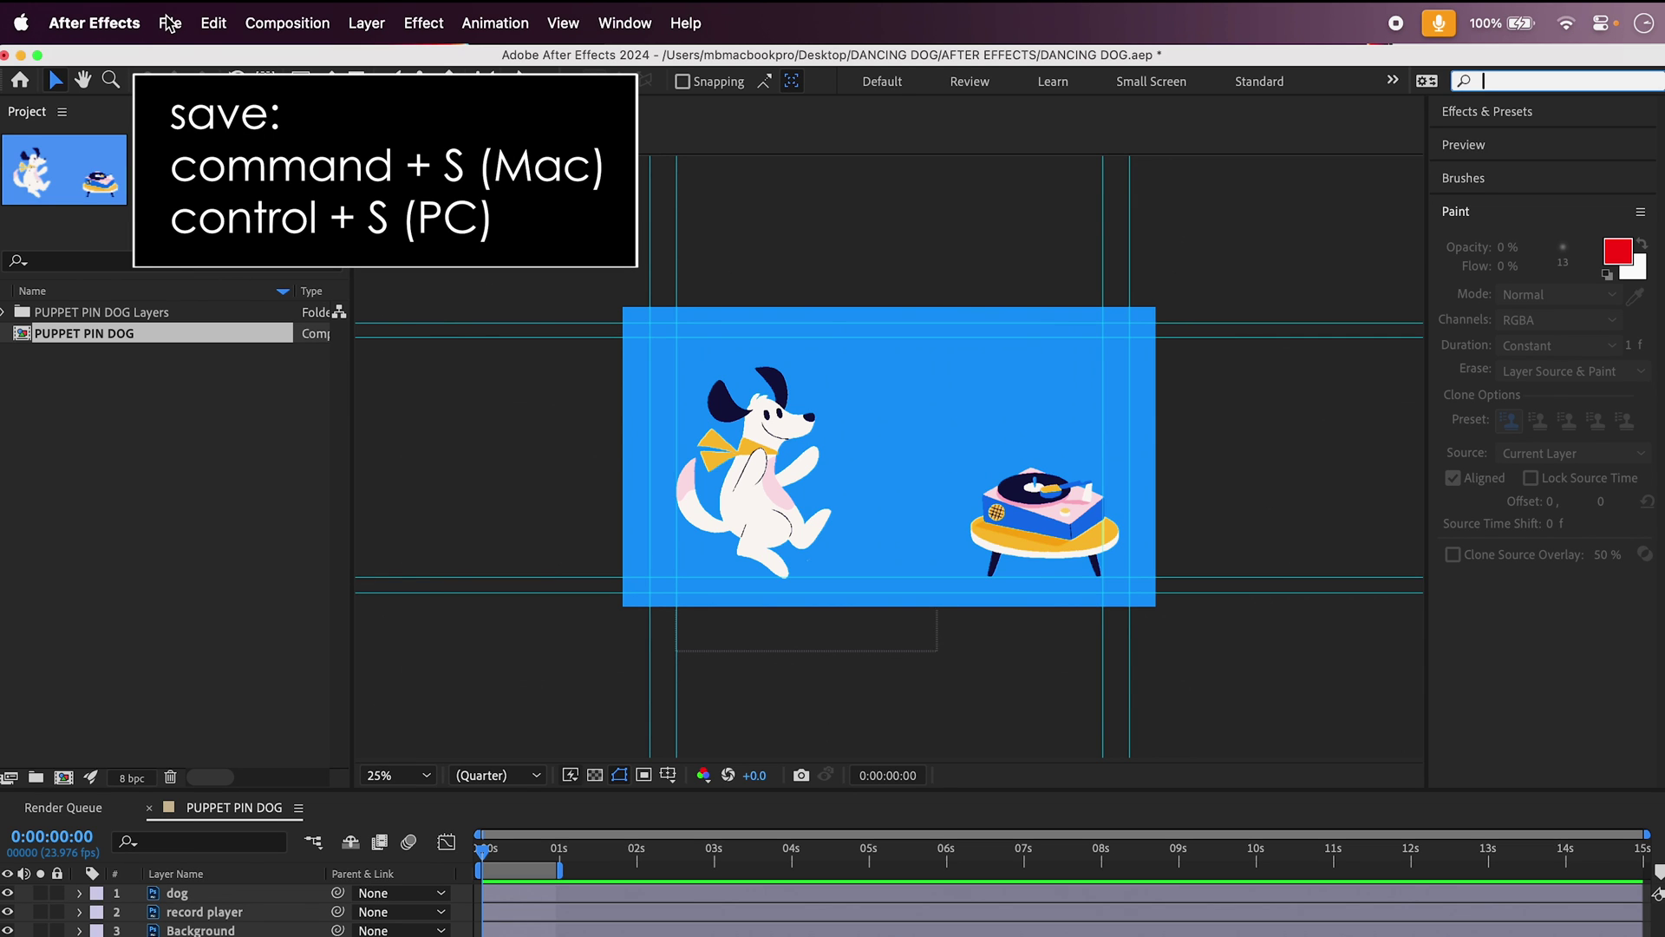
- Save DANCING DOG.aep with Cmd+S and quit After Effects with Cmd+Q
{"action": "key", "text": "cmd+s"}
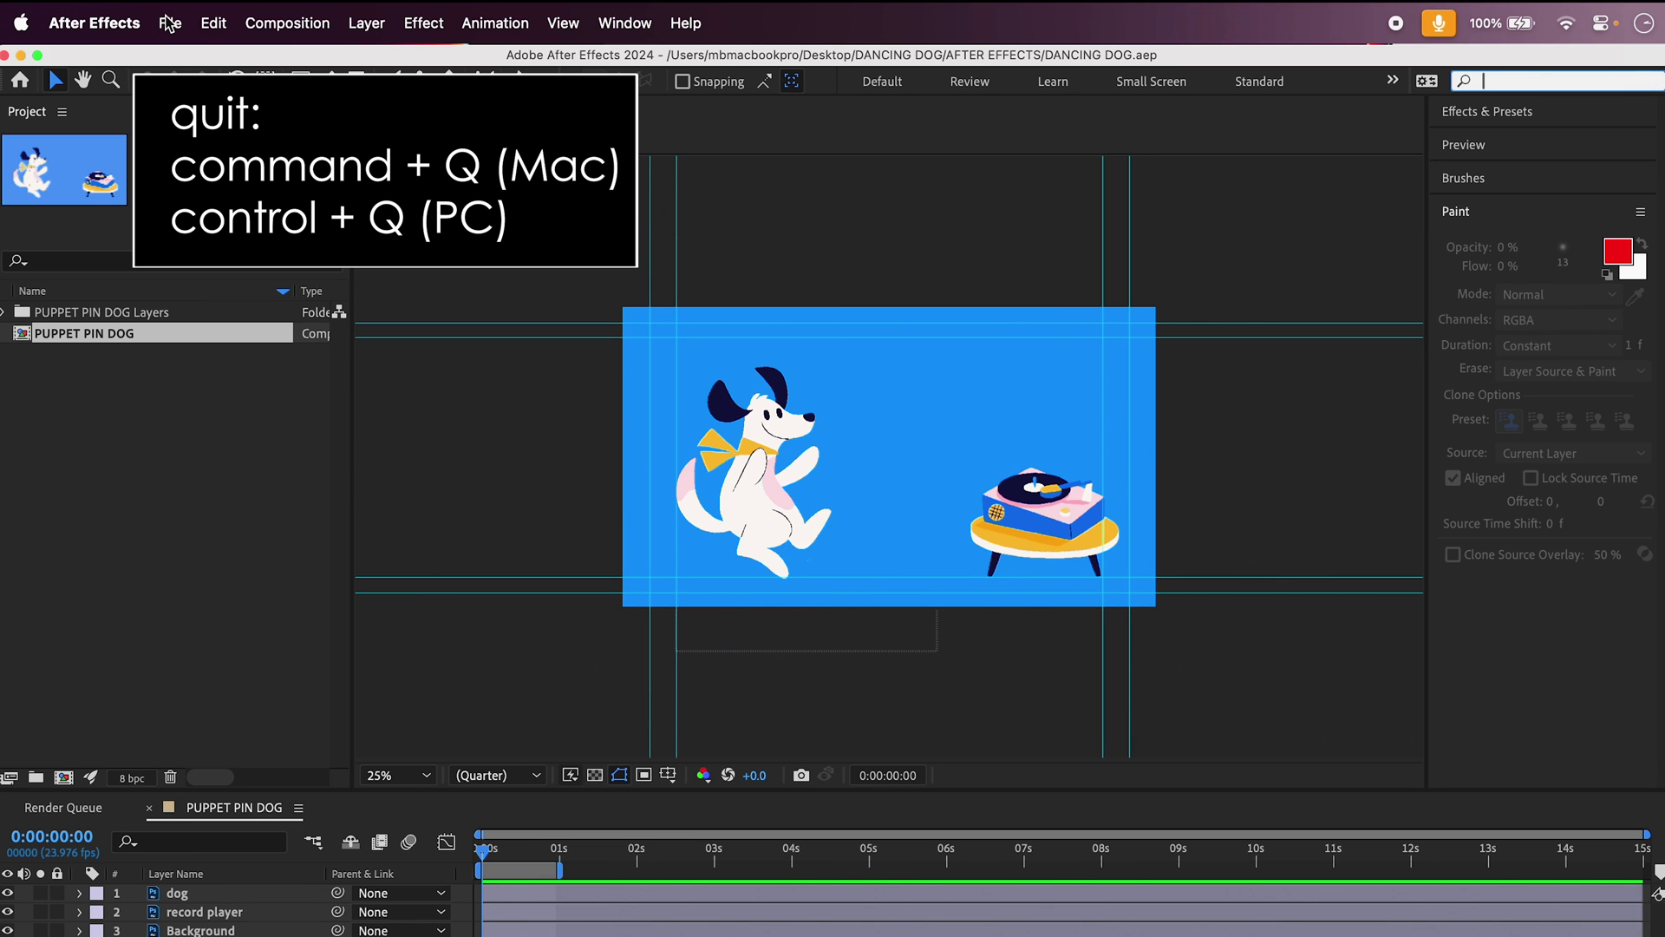
{"action": "key", "text": "super+q"}
{"action": "key", "text": "super+q"}
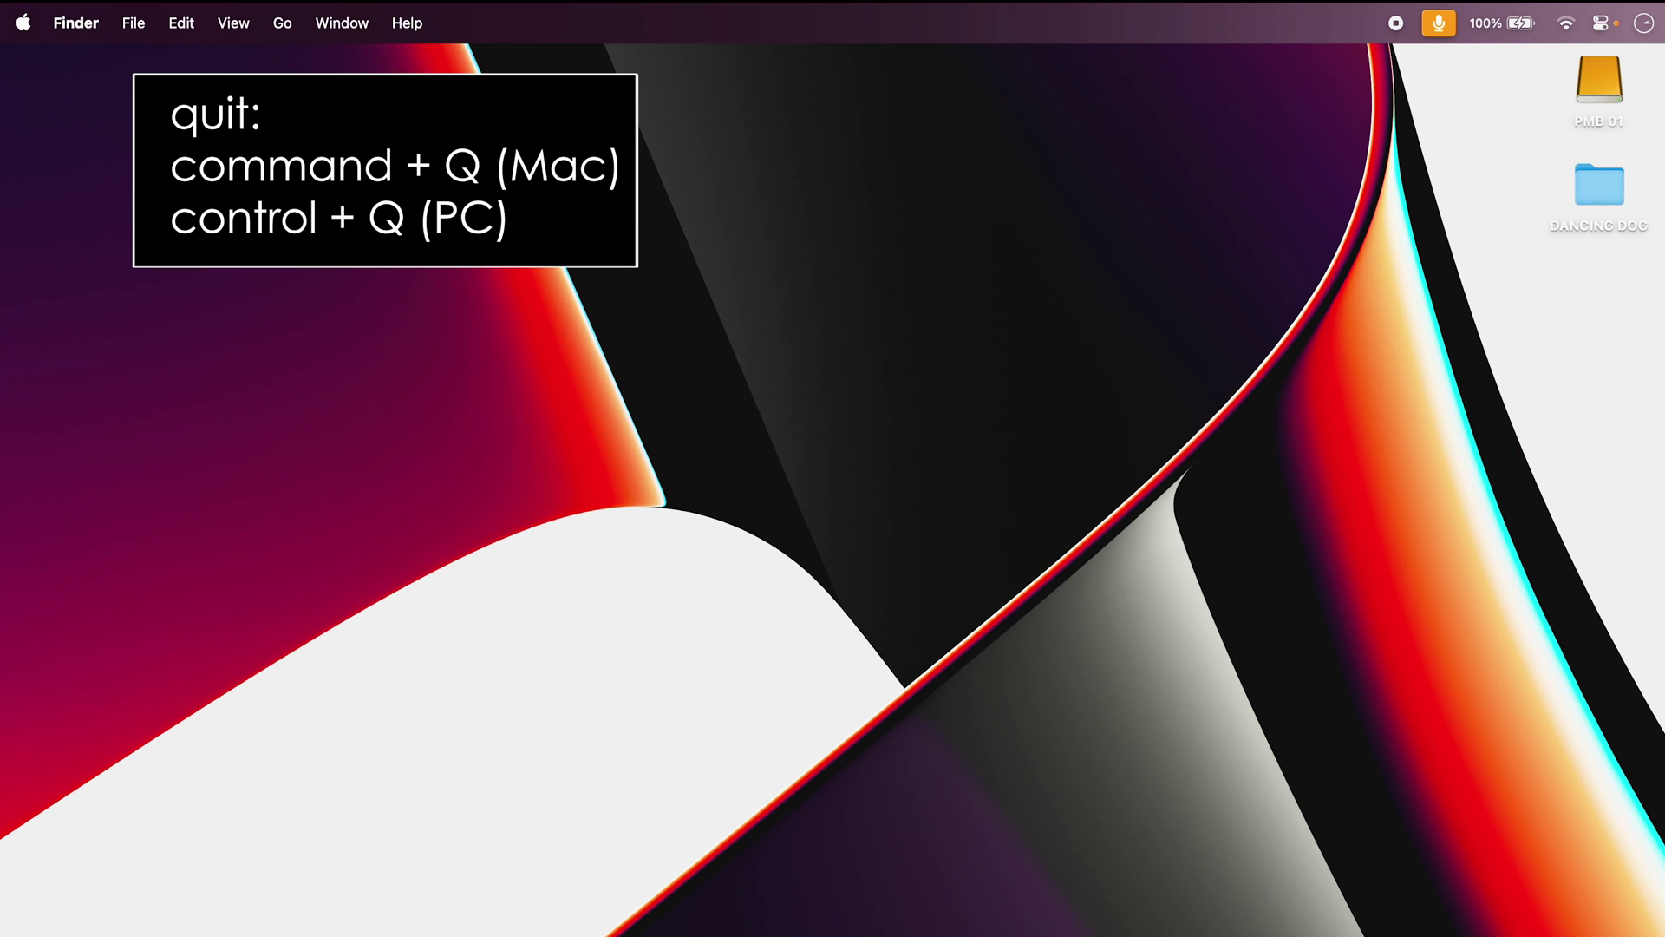